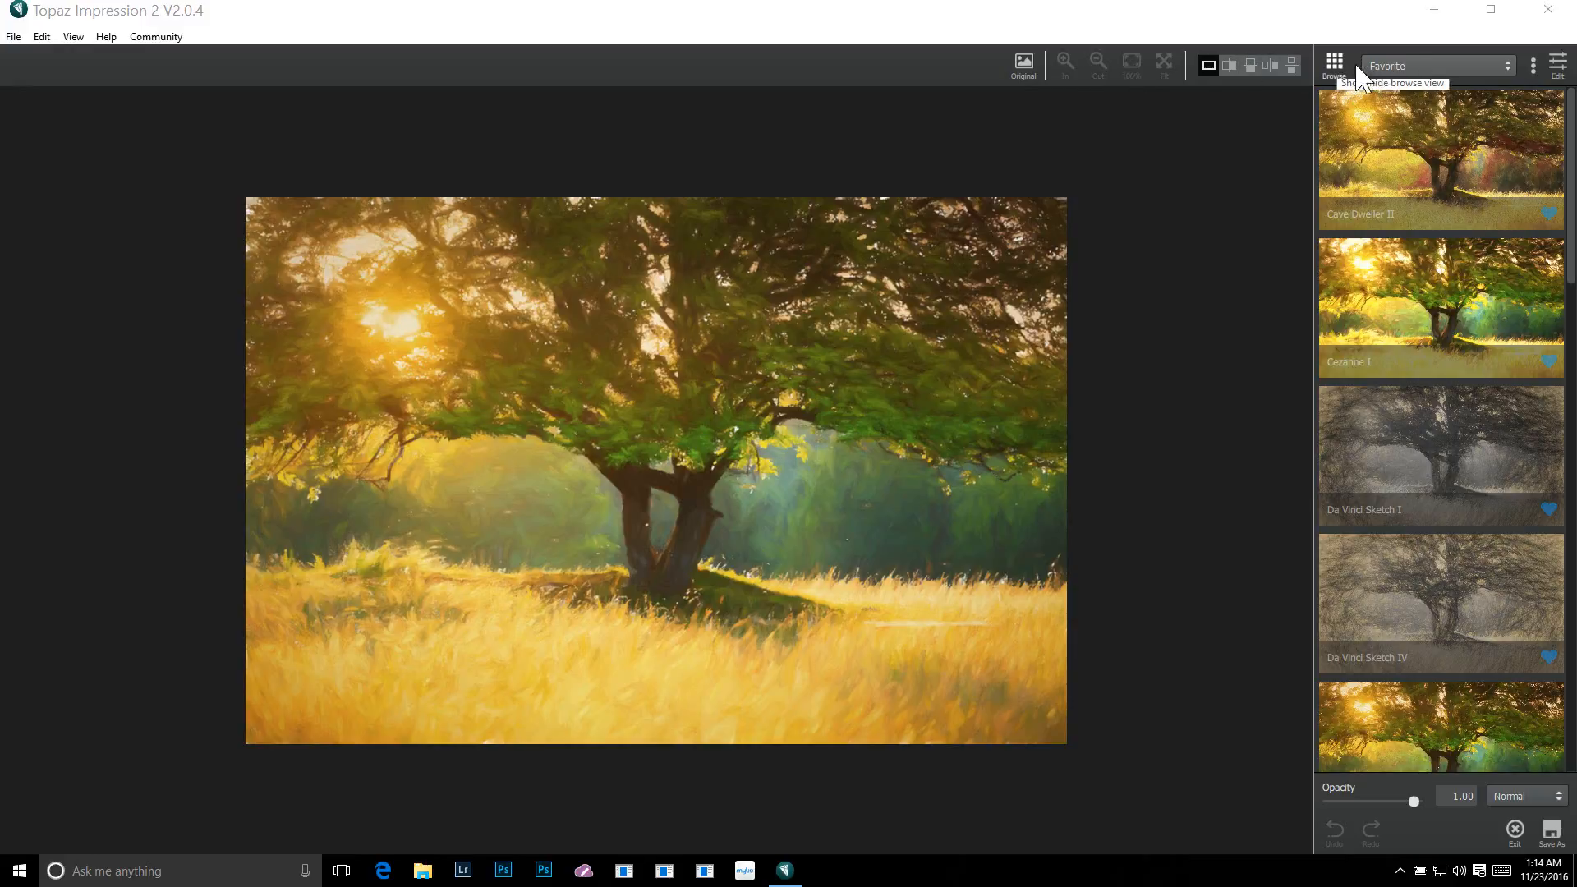
{"action": "left_click", "coordinate": [1505, 62]}
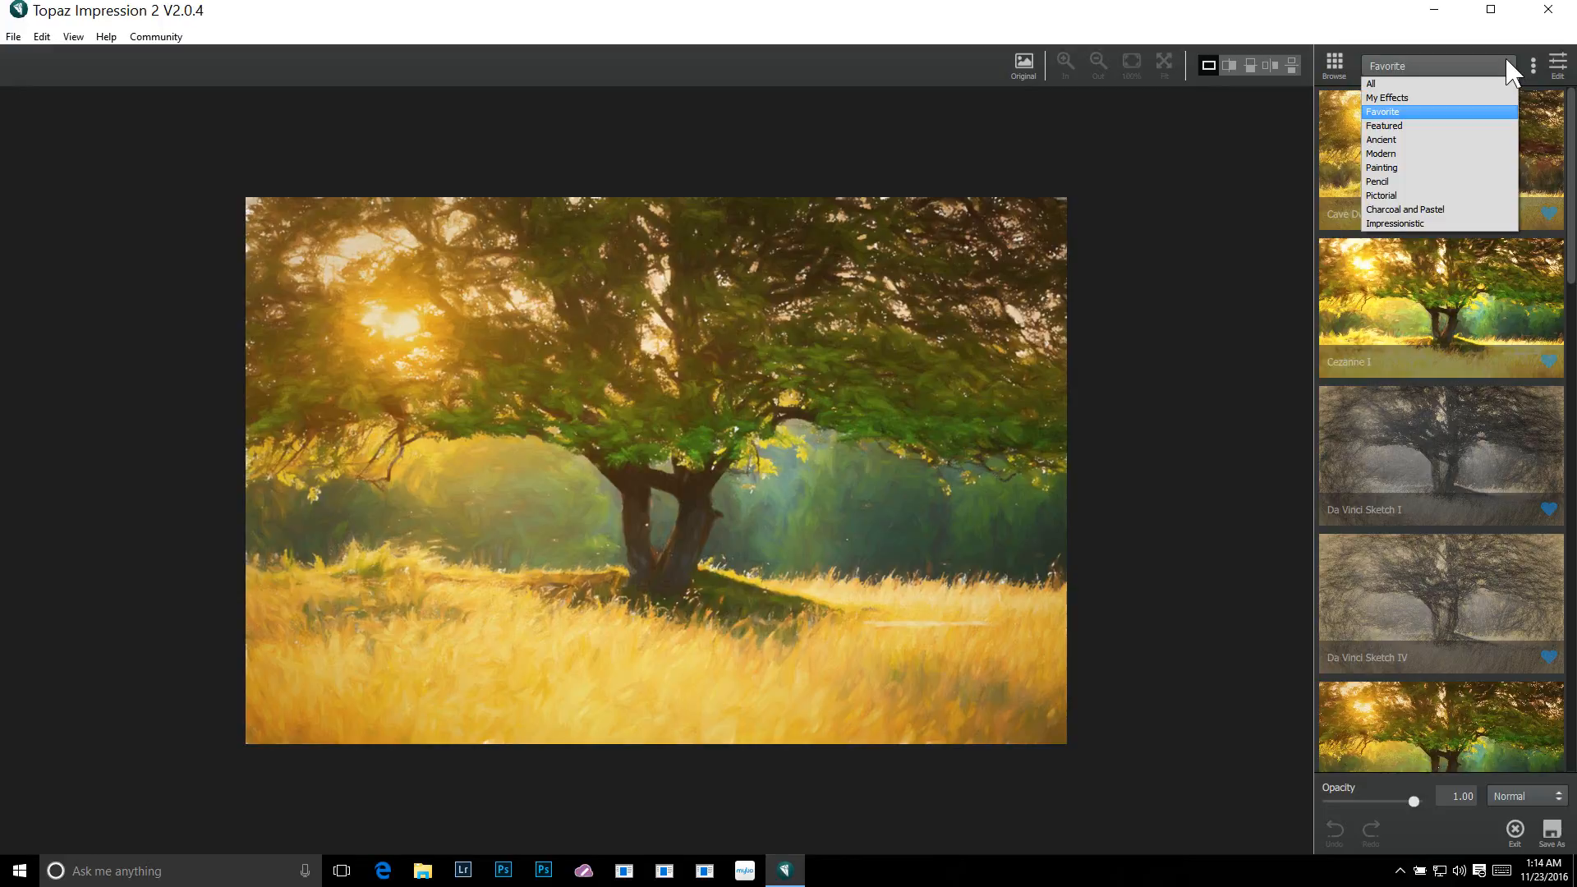
{"action": "left_click", "coordinate": [1505, 58]}
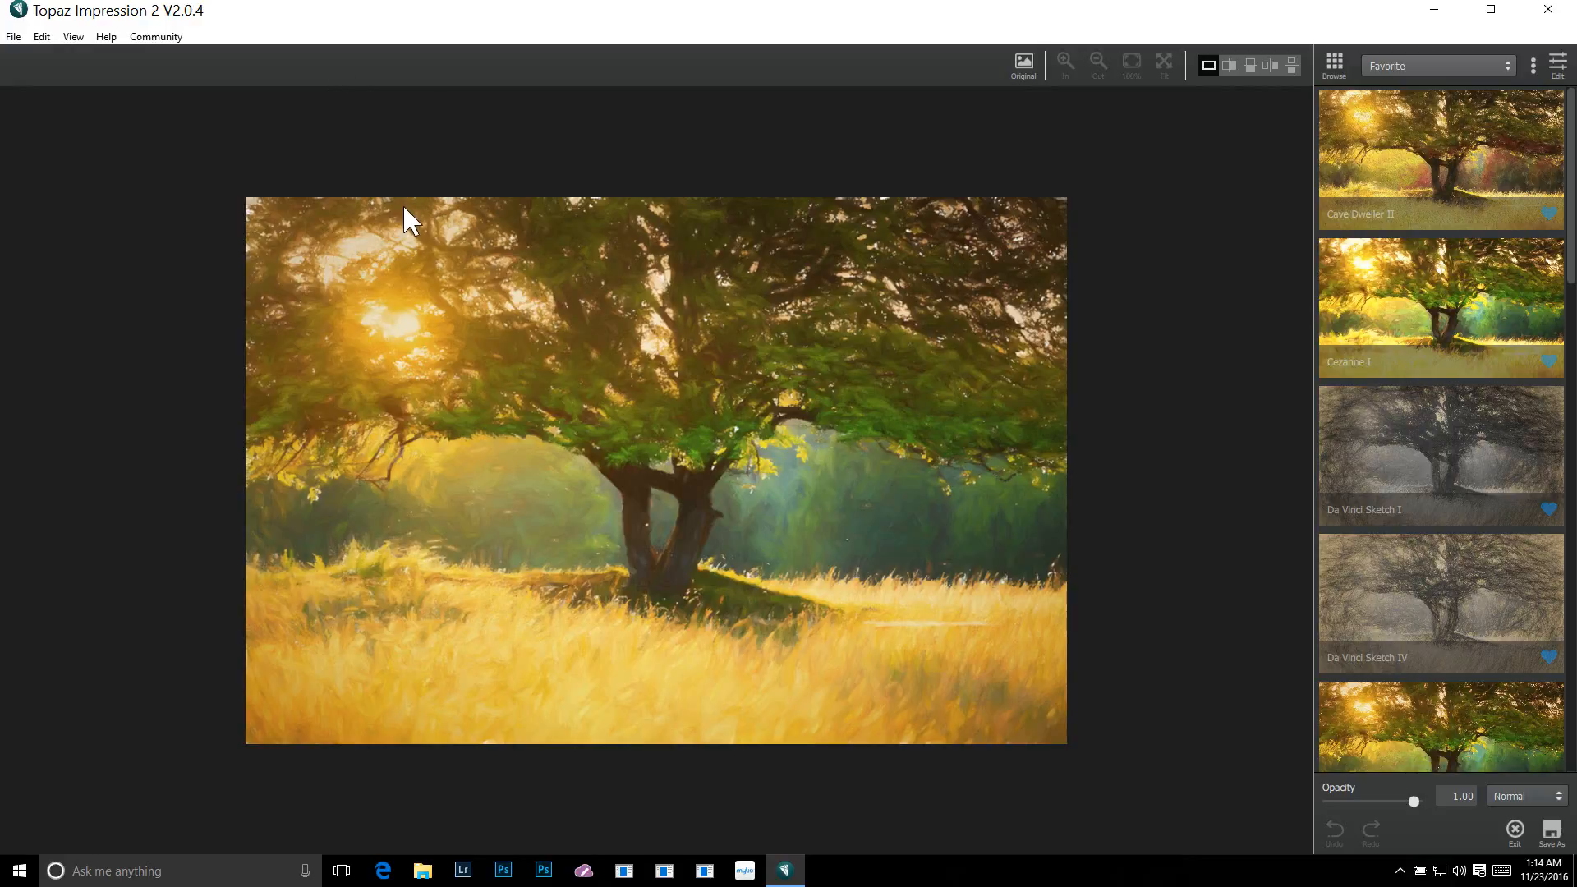
Open the image Japan 2014-262.jpg from the Impression 2 folder.
{"action": "left_click", "coordinate": [14, 37]}
{"action": "left_click", "coordinate": [44, 62]}
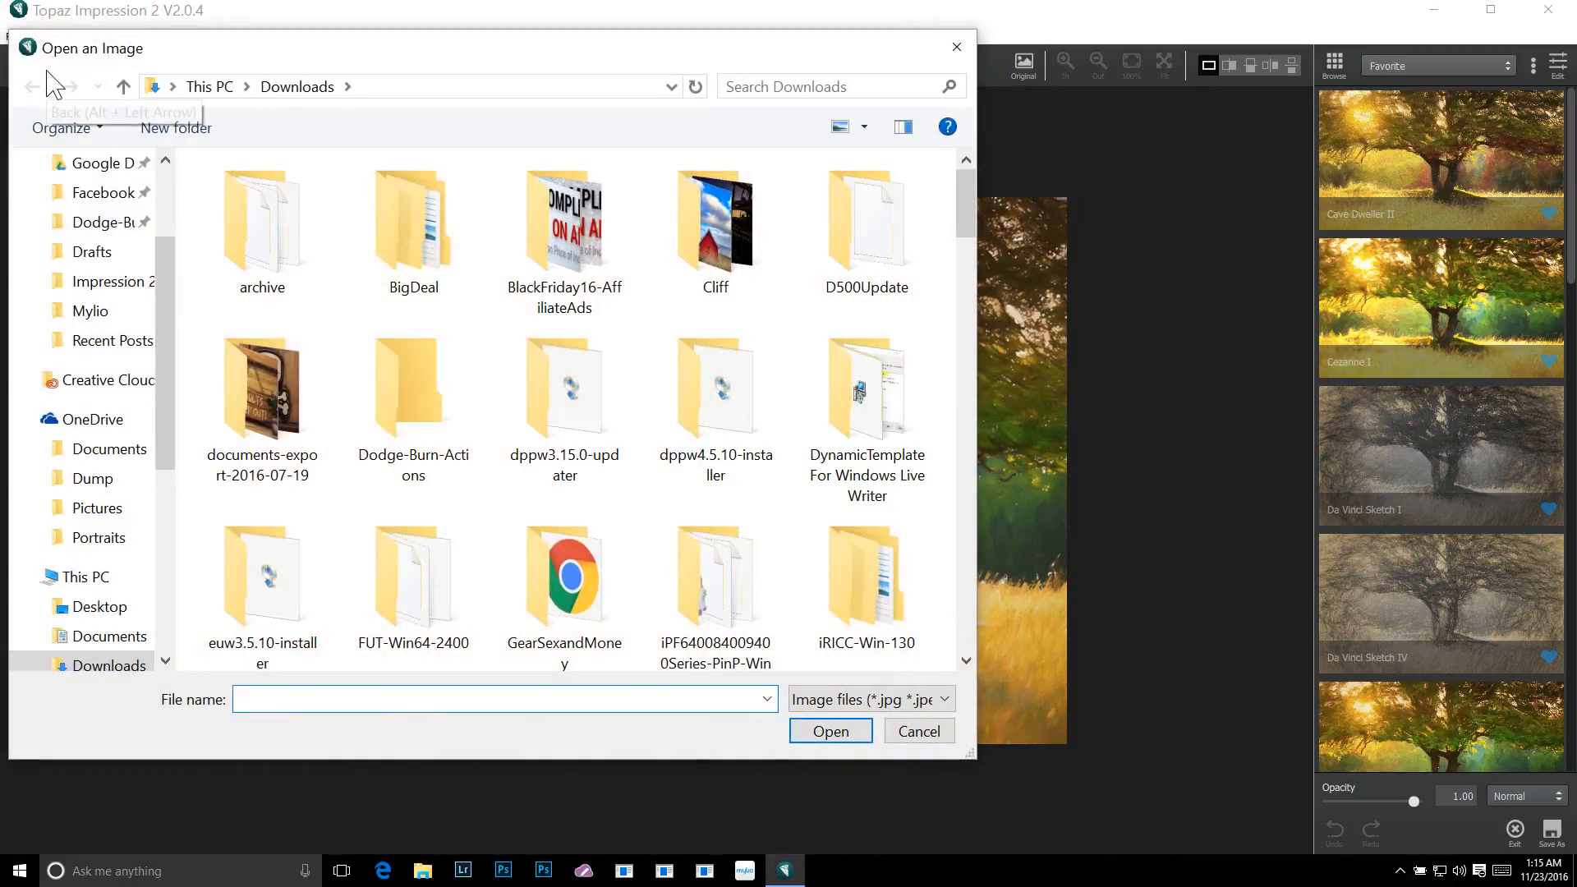
{"action": "left_click", "coordinate": [114, 282]}
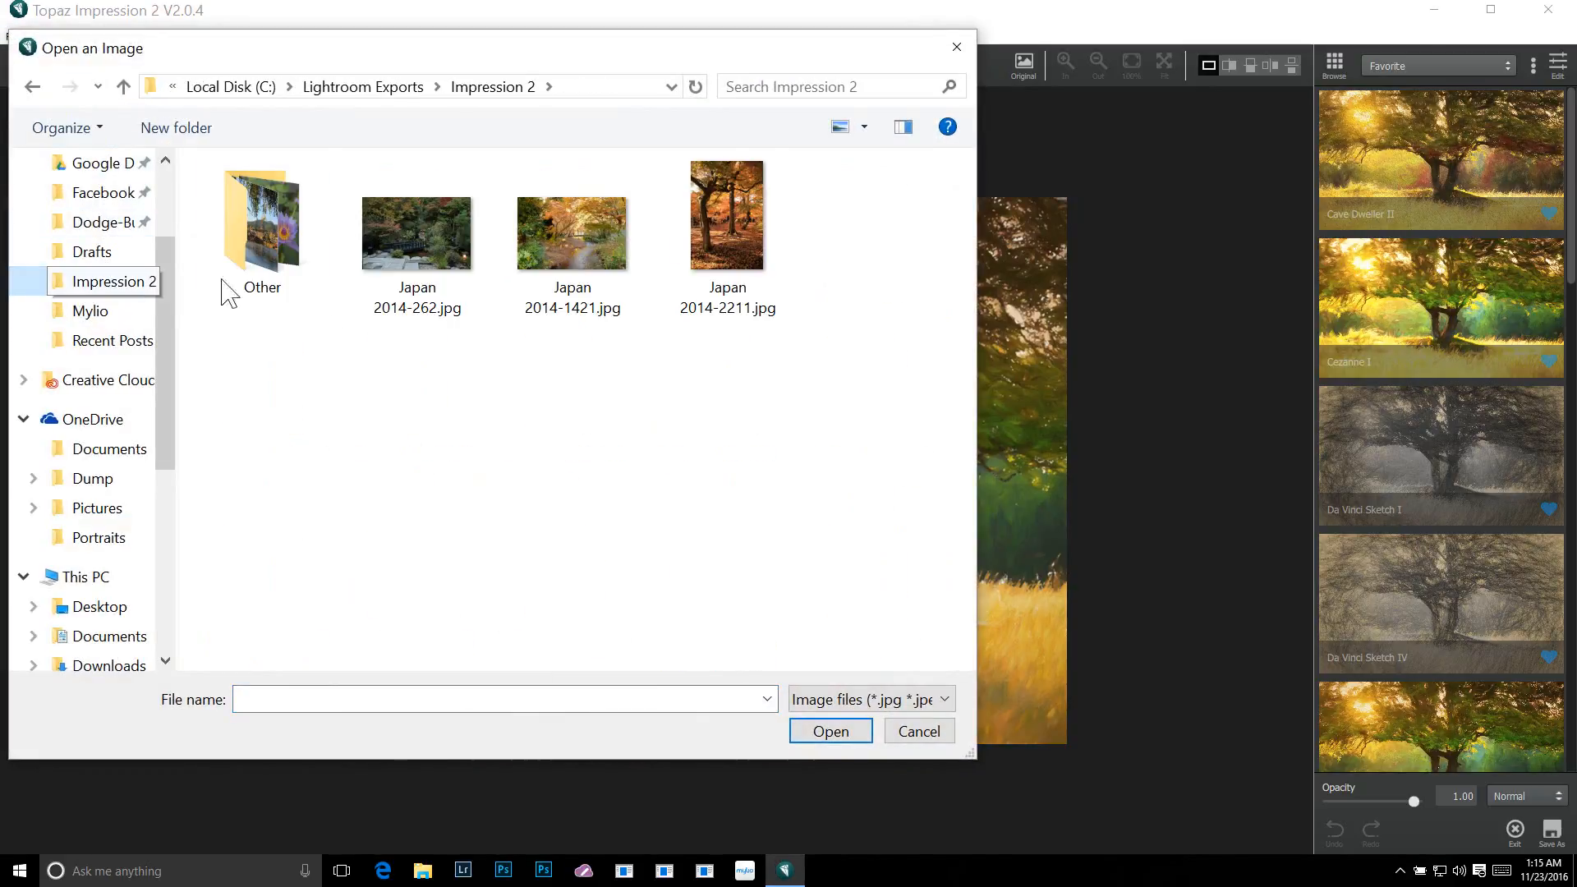
{"action": "left_click", "coordinate": [443, 269]}
{"action": "left_click", "coordinate": [829, 730]}
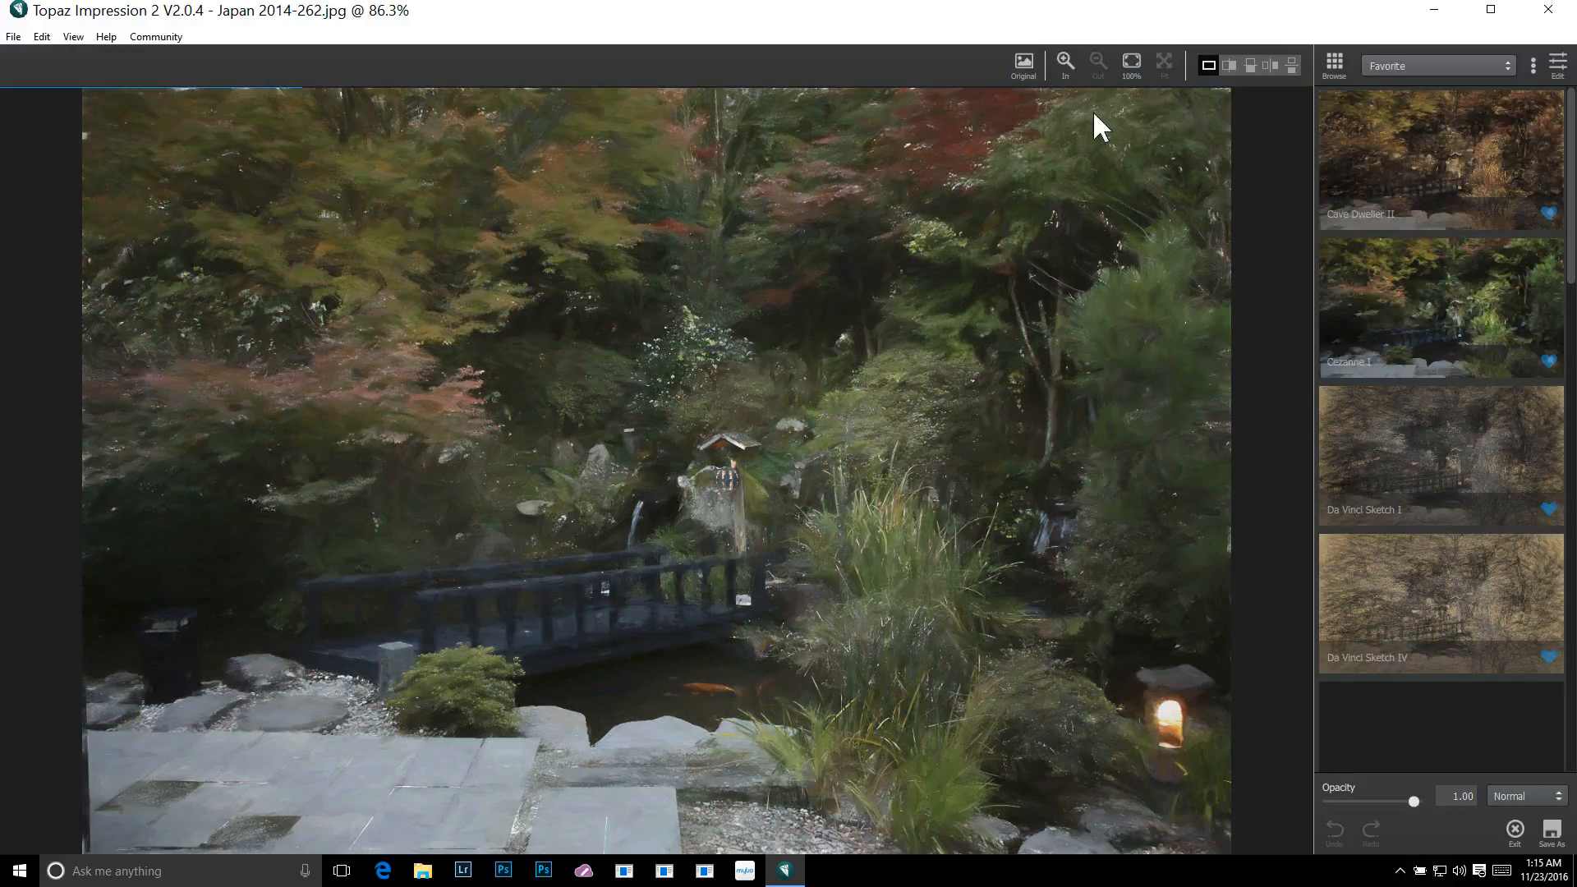
Try the Cave Dweller II effect on the garden photo and replace it with Seurat Afternoon II.
{"action": "left_click", "coordinate": [1386, 146]}
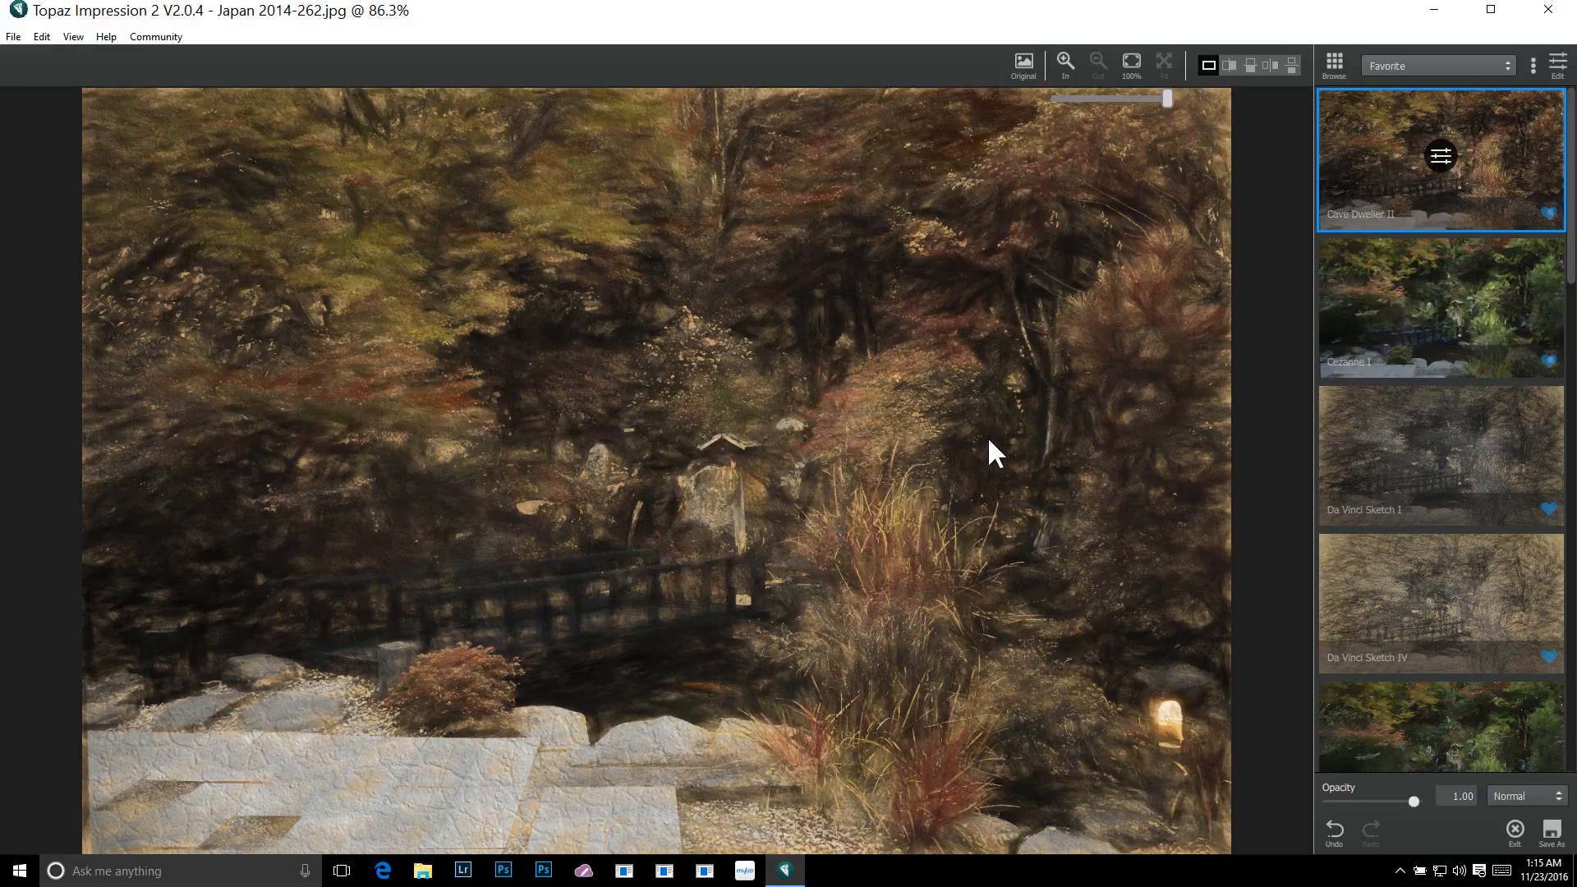
{"action": "scroll", "coordinate": [1367, 501], "scroll_direction": "down", "scroll_amount": 3}
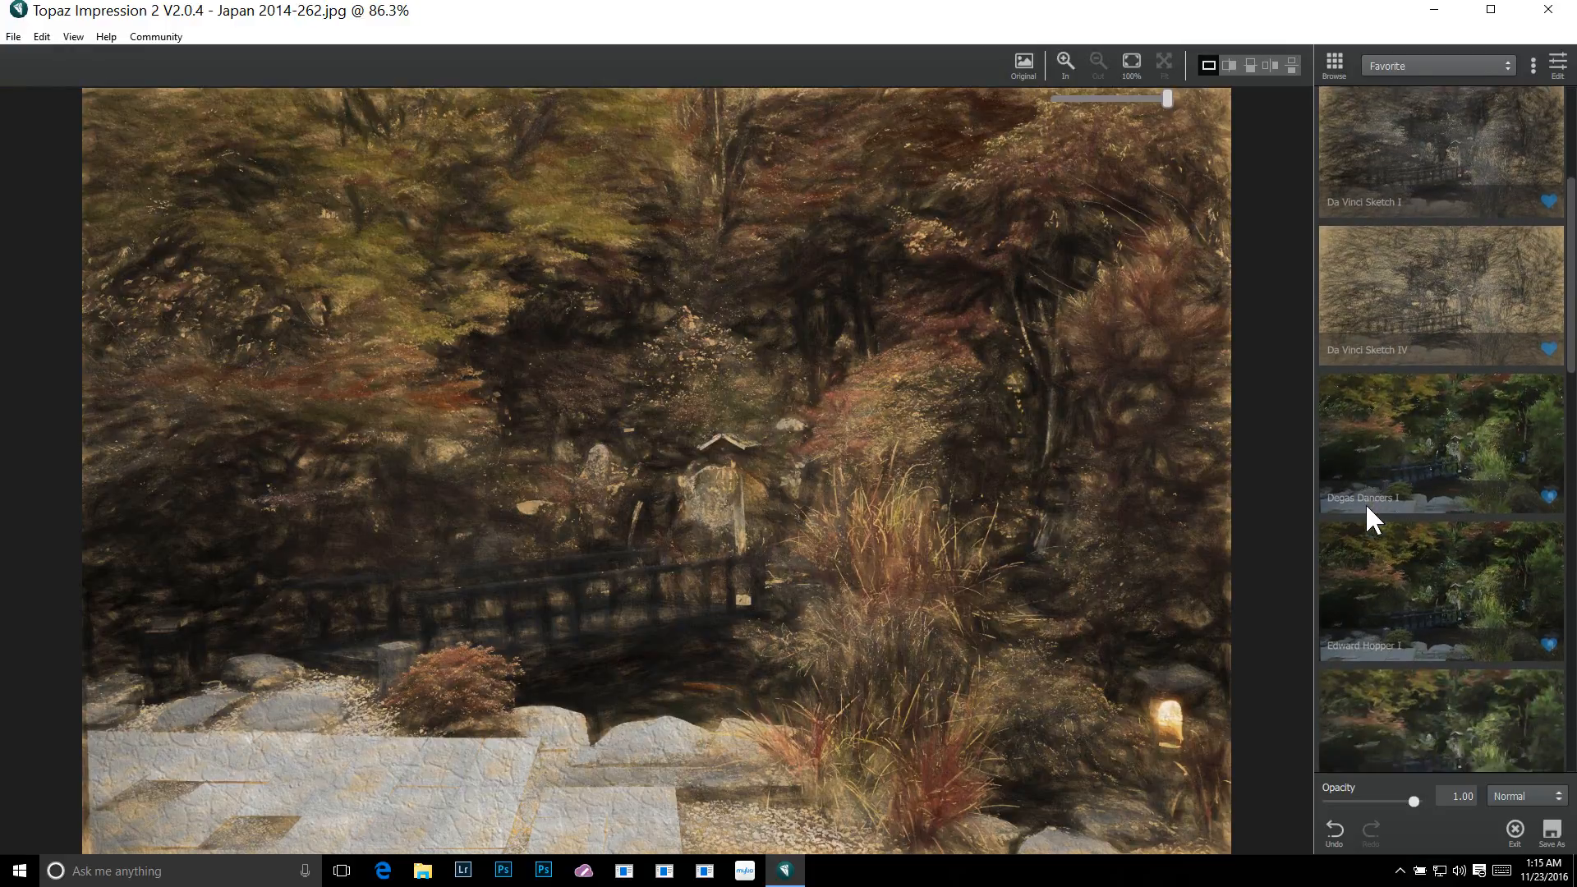
{"action": "scroll", "coordinate": [1365, 503], "scroll_direction": "down", "scroll_amount": 1}
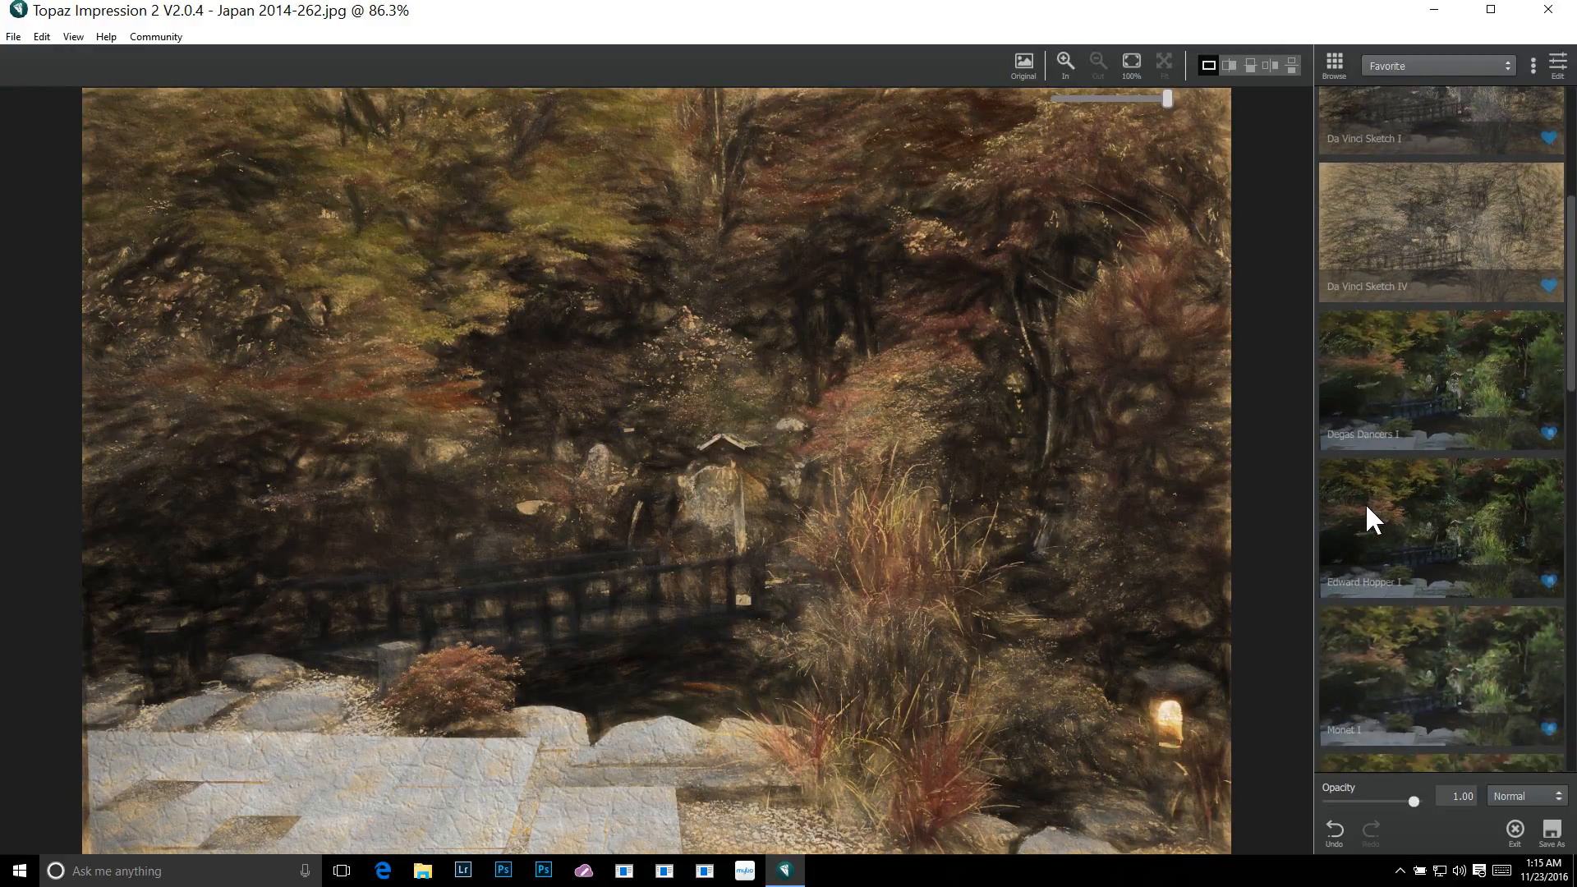
{"action": "scroll", "coordinate": [1365, 503], "scroll_direction": "down", "scroll_amount": 3}
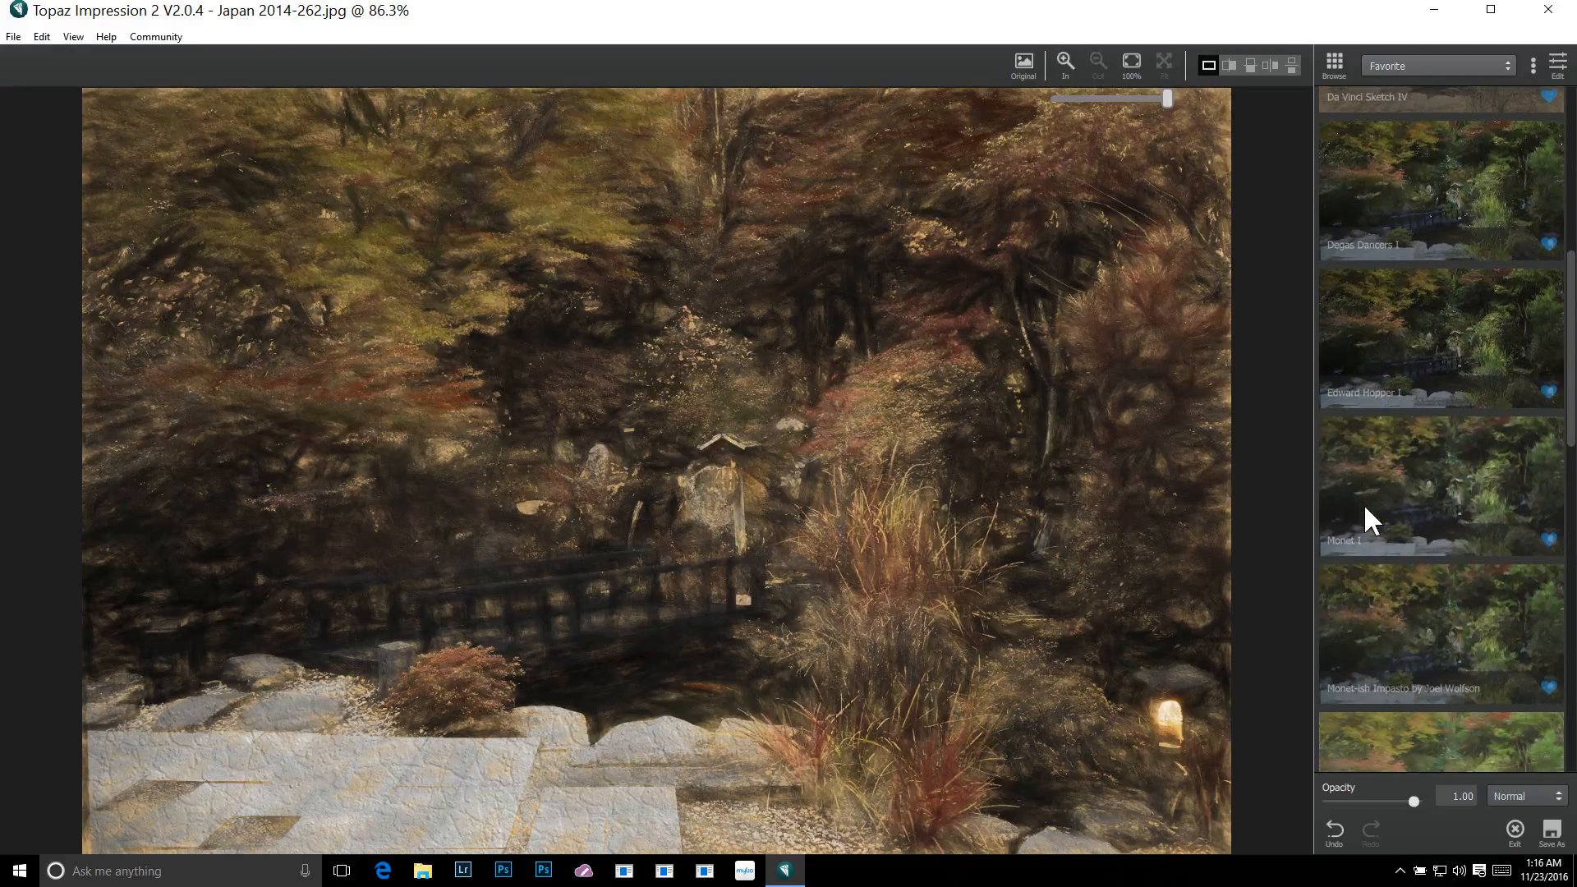
{"action": "scroll", "coordinate": [1365, 508], "scroll_direction": "down", "scroll_amount": 3}
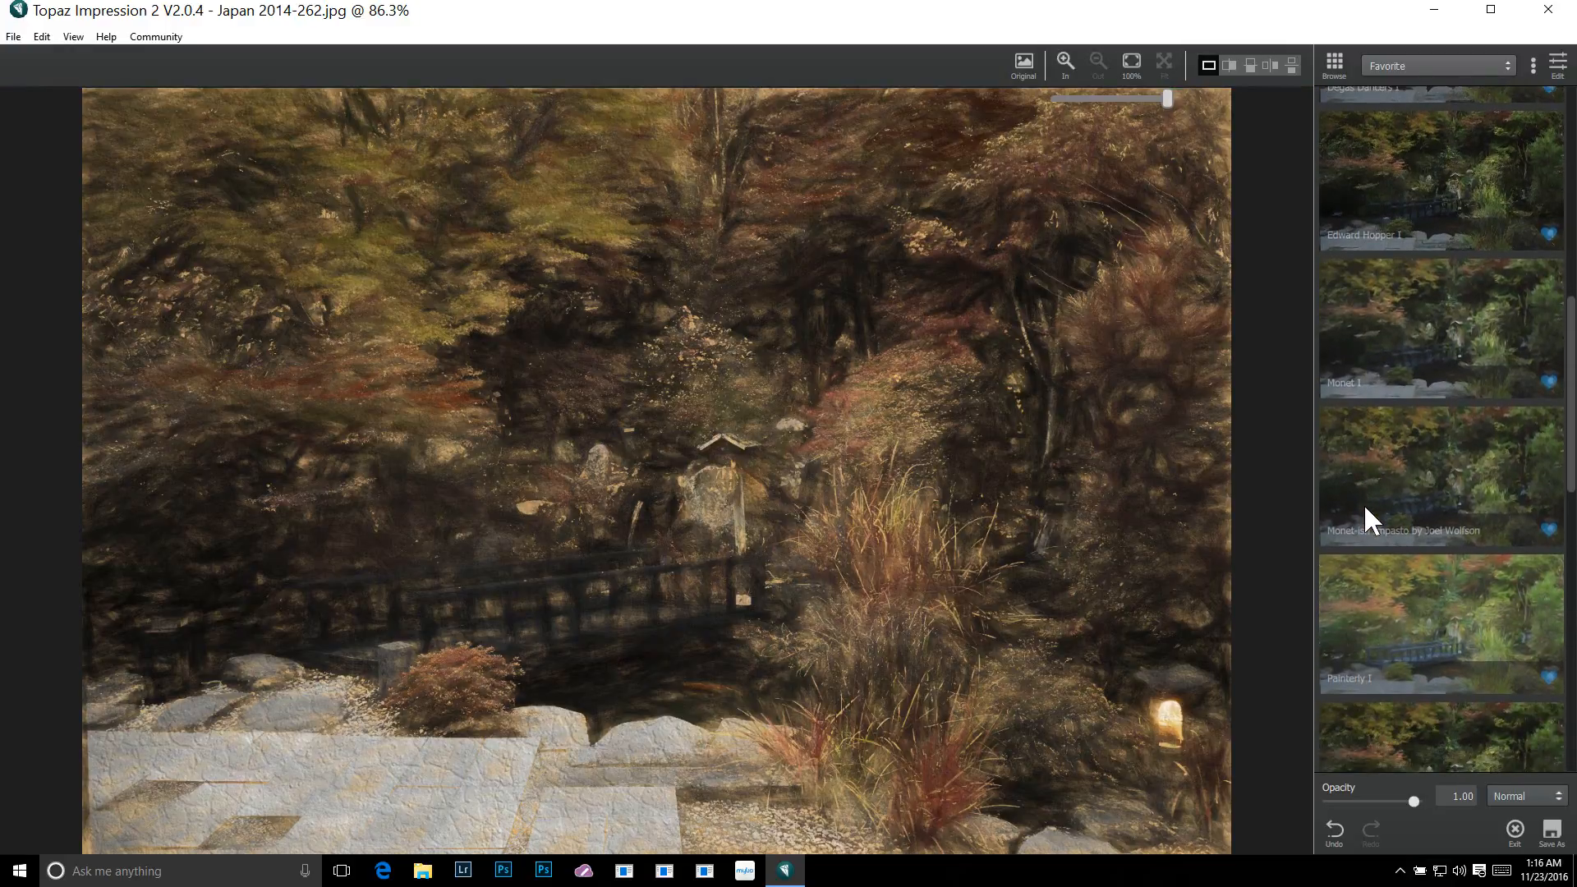
{"action": "scroll", "coordinate": [1363, 505], "scroll_direction": "down", "scroll_amount": 10}
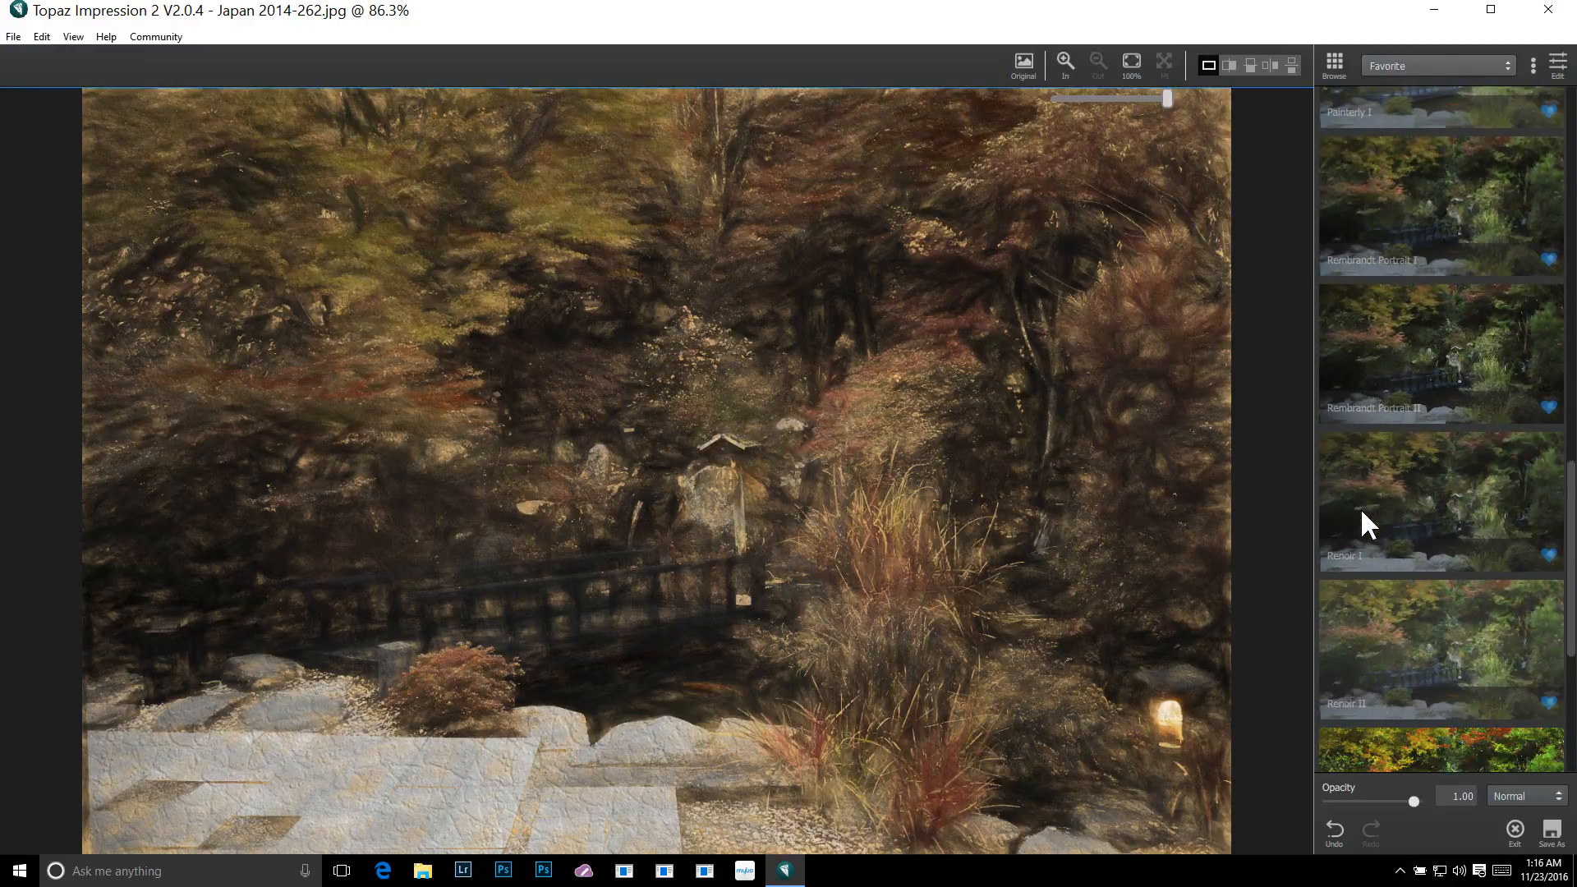
{"action": "scroll", "coordinate": [1360, 507], "scroll_direction": "down", "scroll_amount": 3}
{"action": "left_click", "coordinate": [1358, 565]}
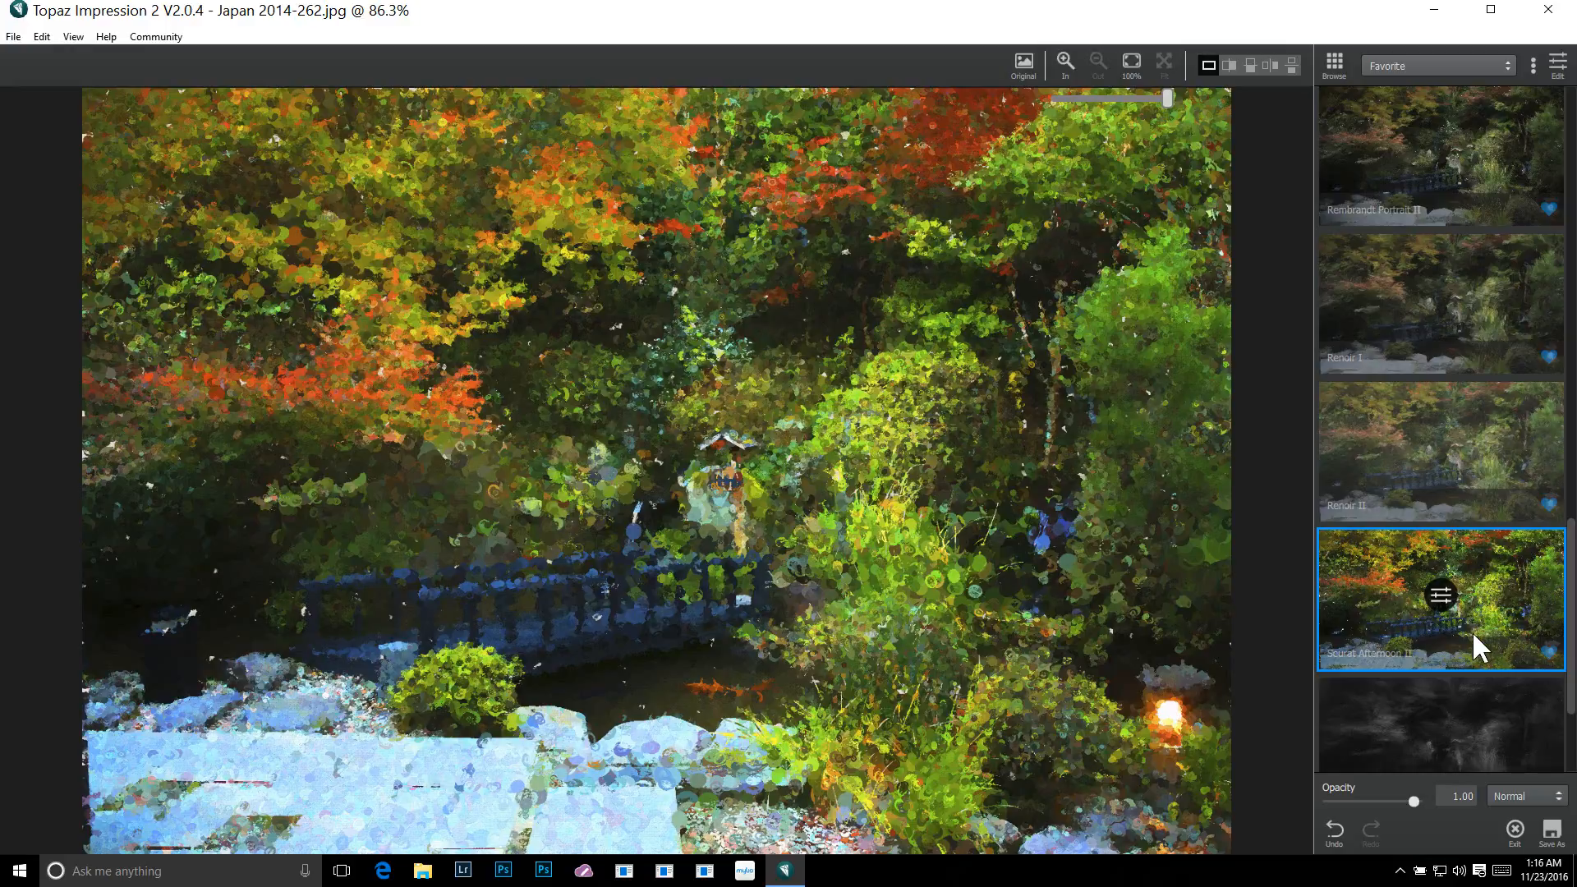
Apply the Van Gogh I effect from the Favorite collection to the garden photo.
{"action": "scroll", "coordinate": [1472, 633], "scroll_direction": "down", "scroll_amount": 2}
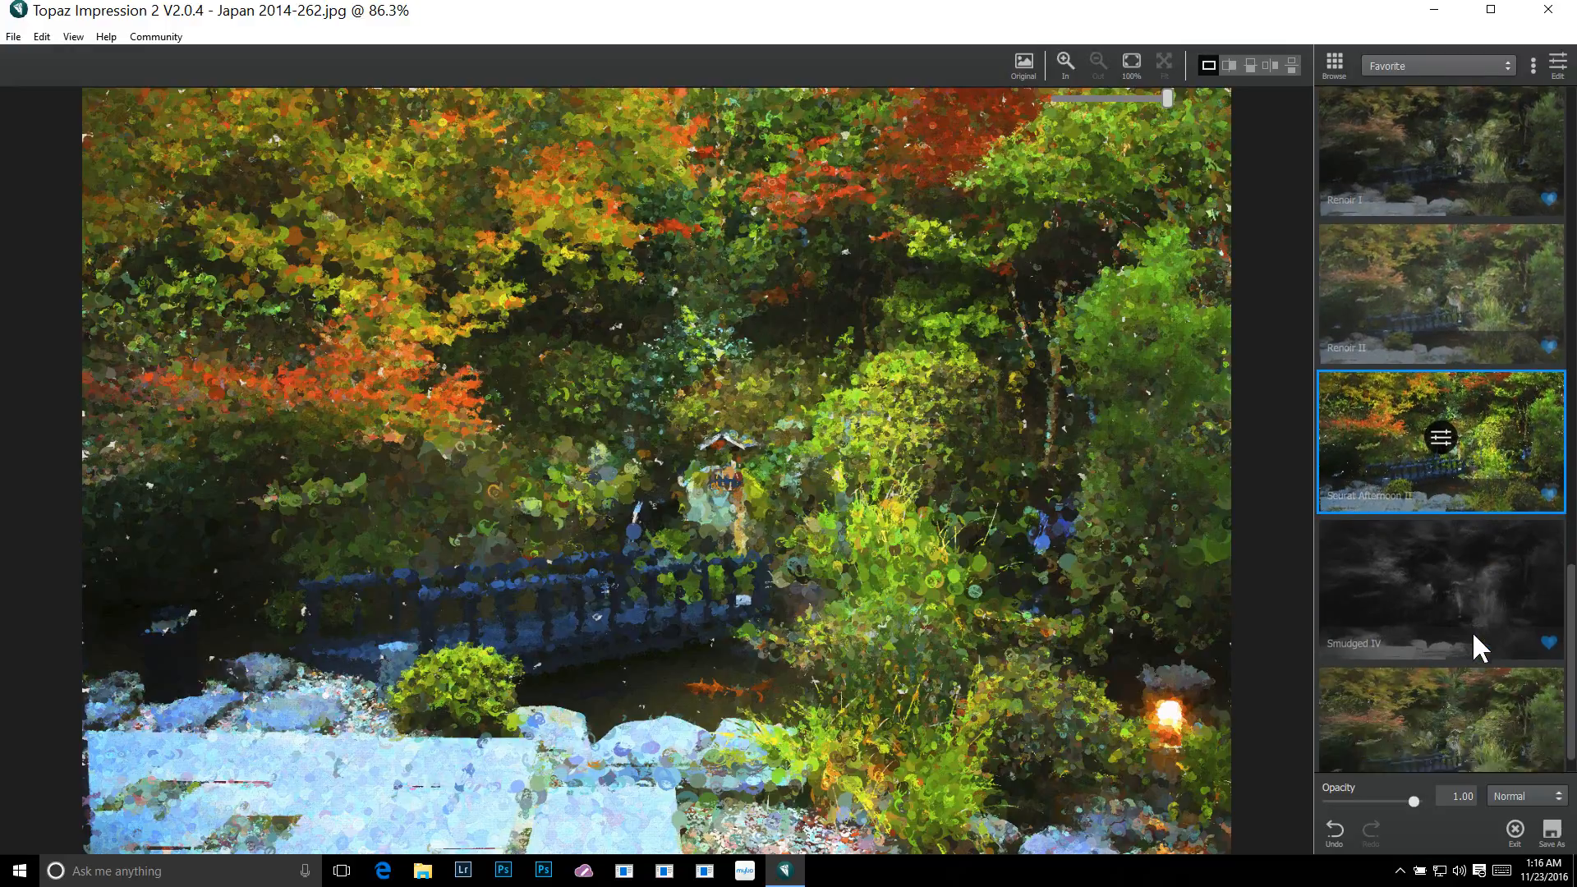
{"action": "left_click", "coordinate": [1360, 680]}
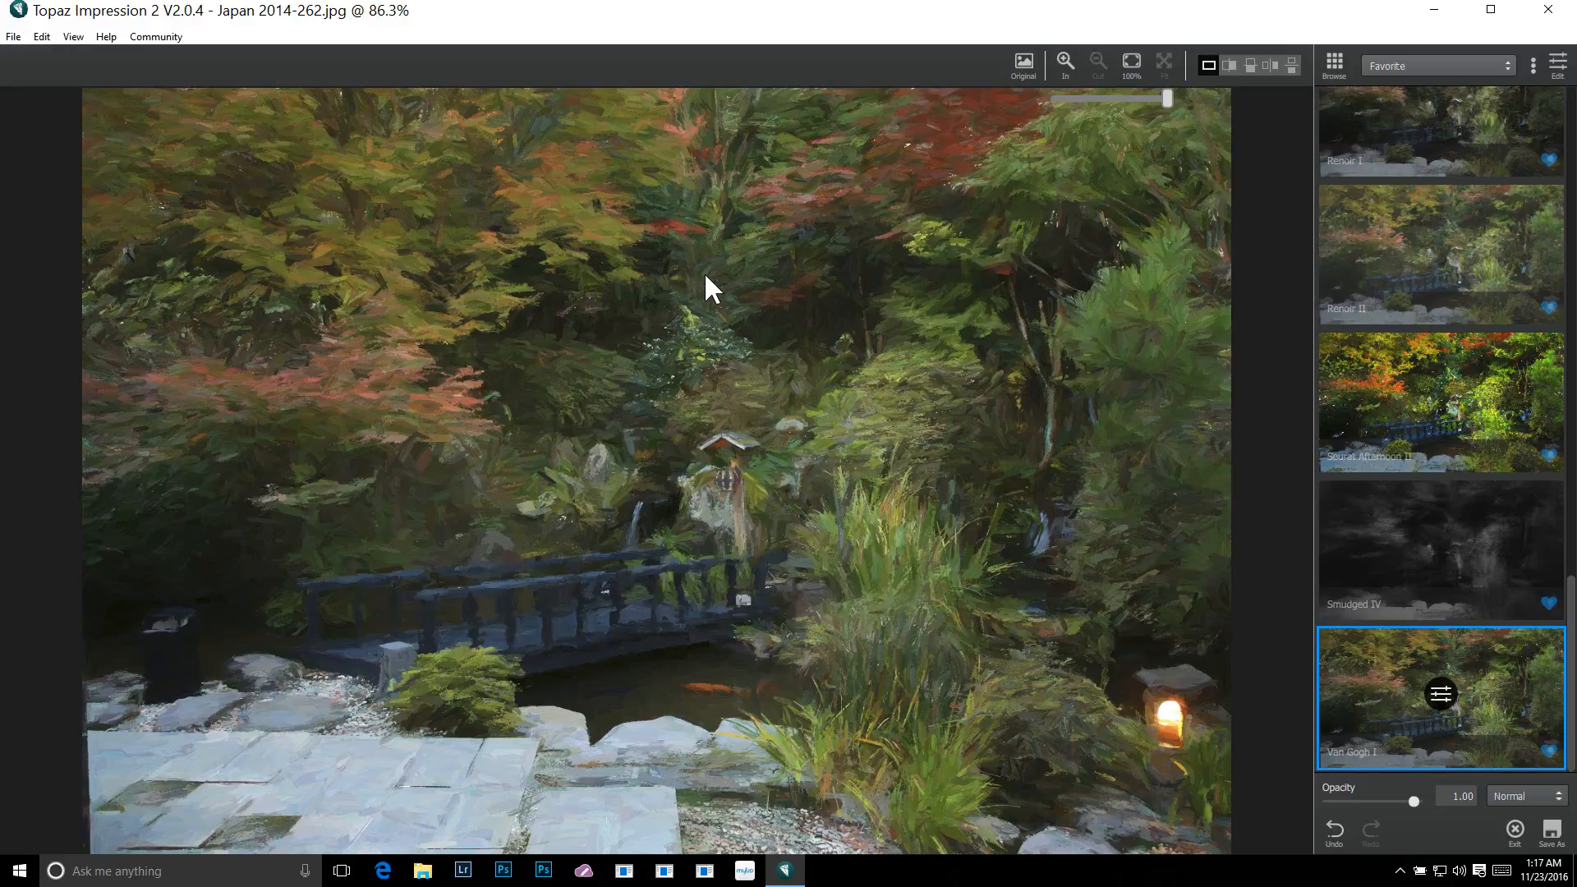
Open the image Japan 2014-1421.jpg from the Impression 2 folder.
{"action": "left_click", "coordinate": [13, 37]}
{"action": "left_click", "coordinate": [33, 57]}
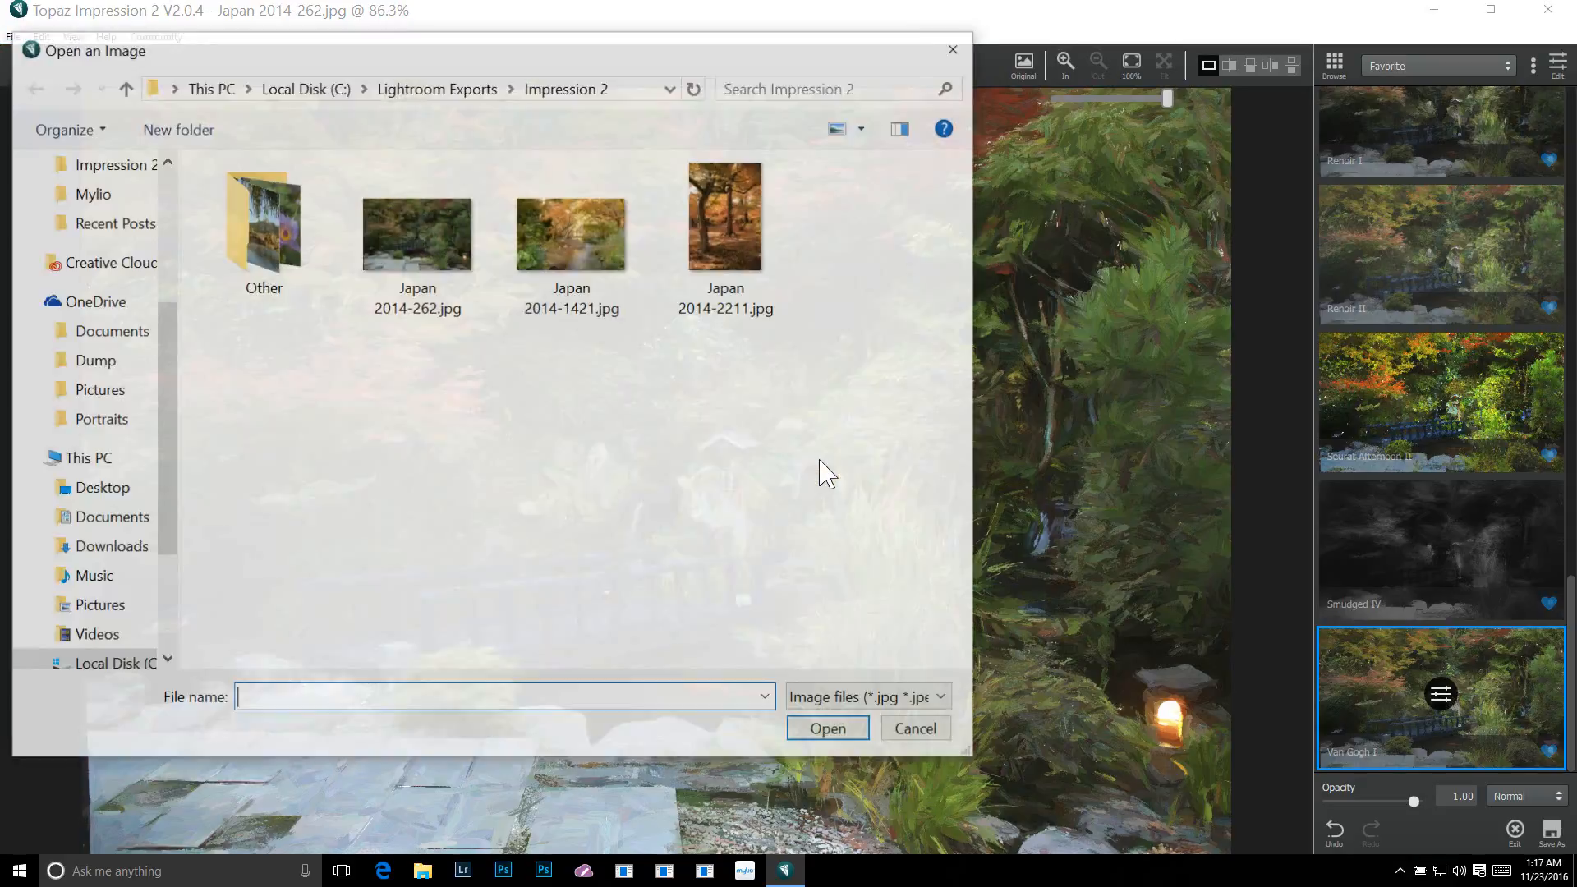
{"action": "left_click", "coordinate": [593, 296]}
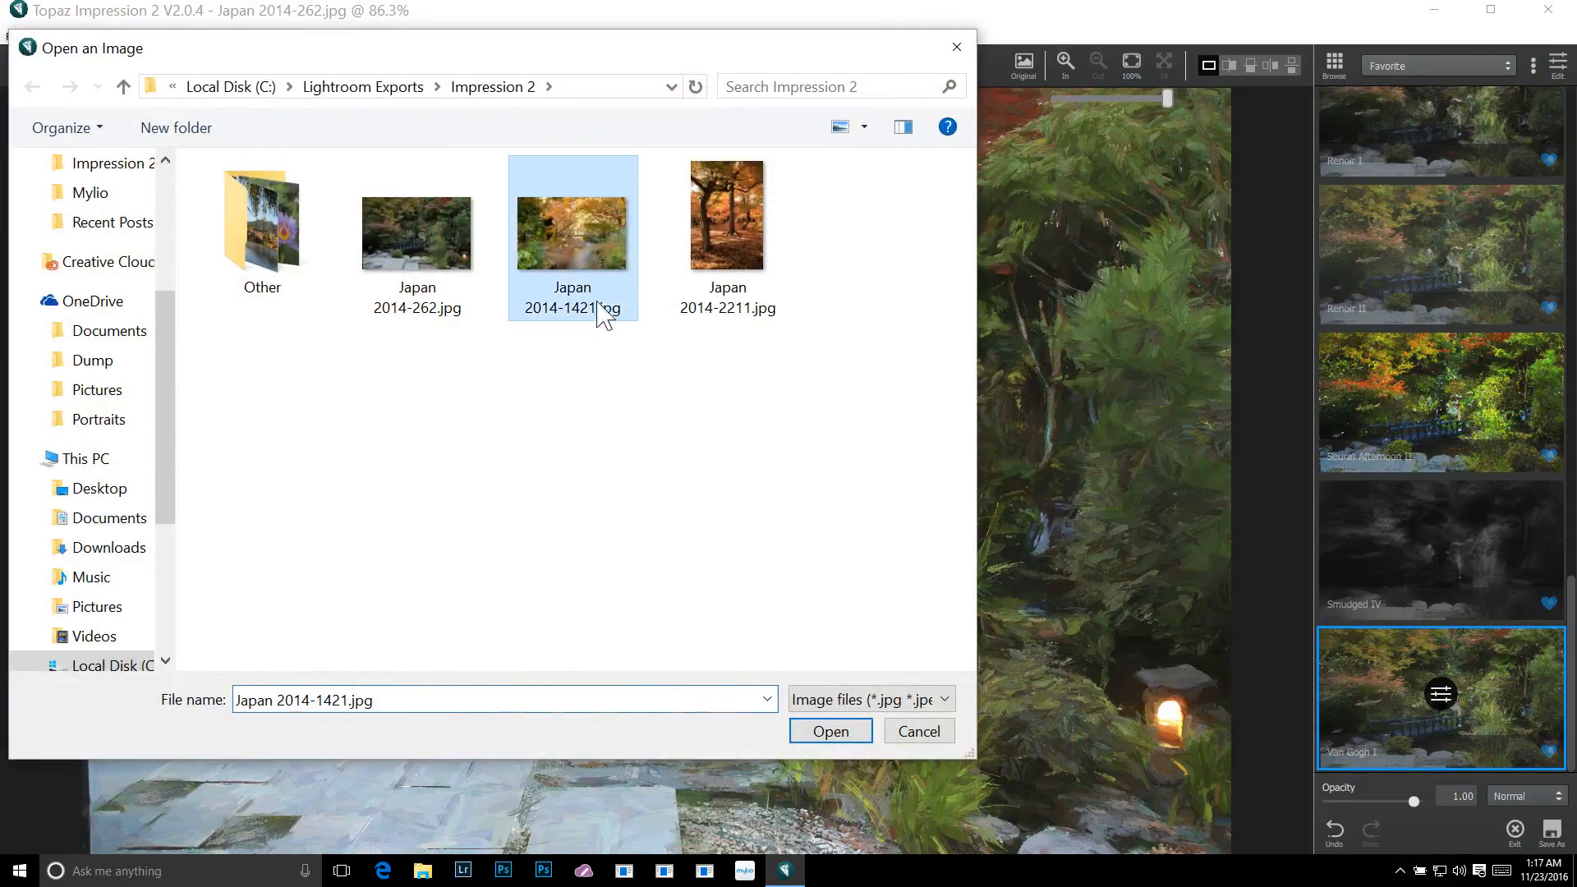
{"action": "left_click", "coordinate": [831, 731]}
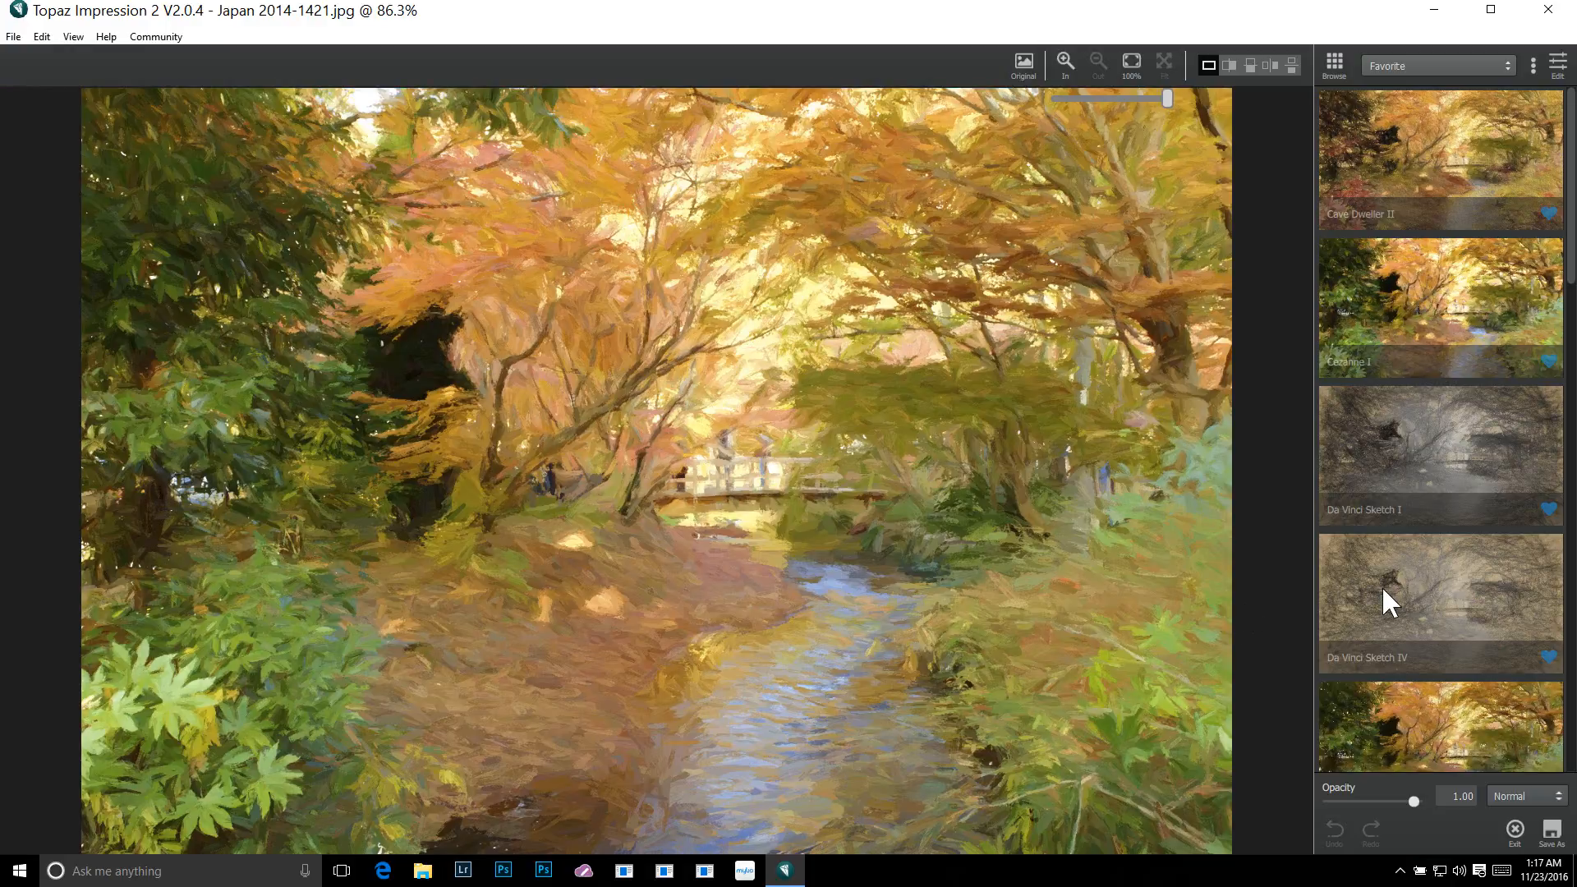
Try the Rembrandt Portrait II effect on the stream photo and replace it with Degas Dancers I.
{"action": "scroll", "coordinate": [1401, 212], "scroll_direction": "down", "scroll_amount": 10}
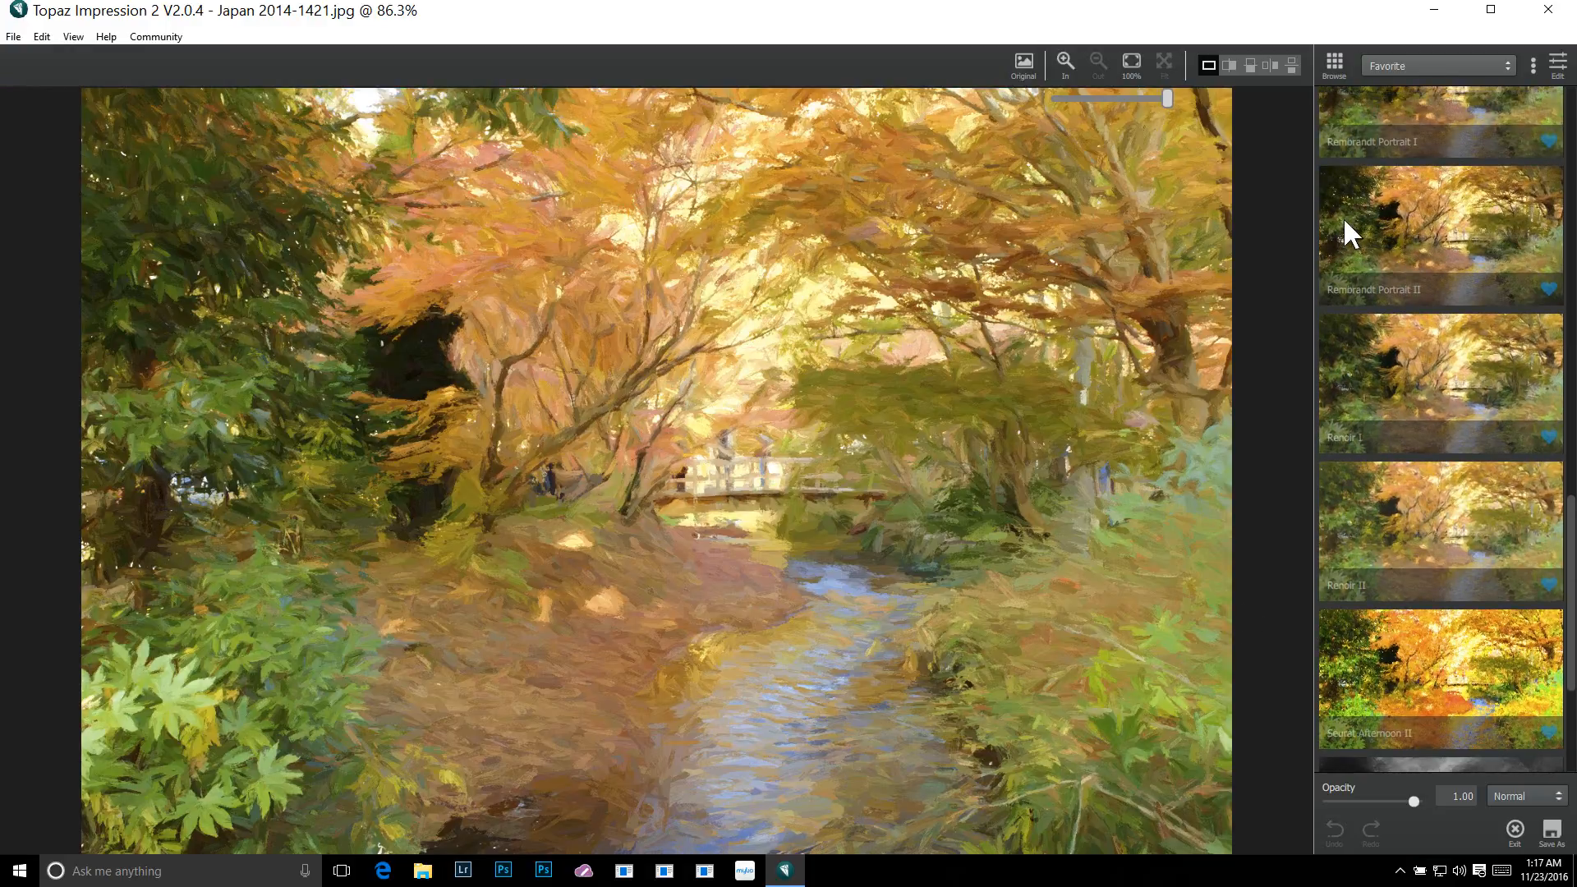
{"action": "left_click", "coordinate": [1342, 217]}
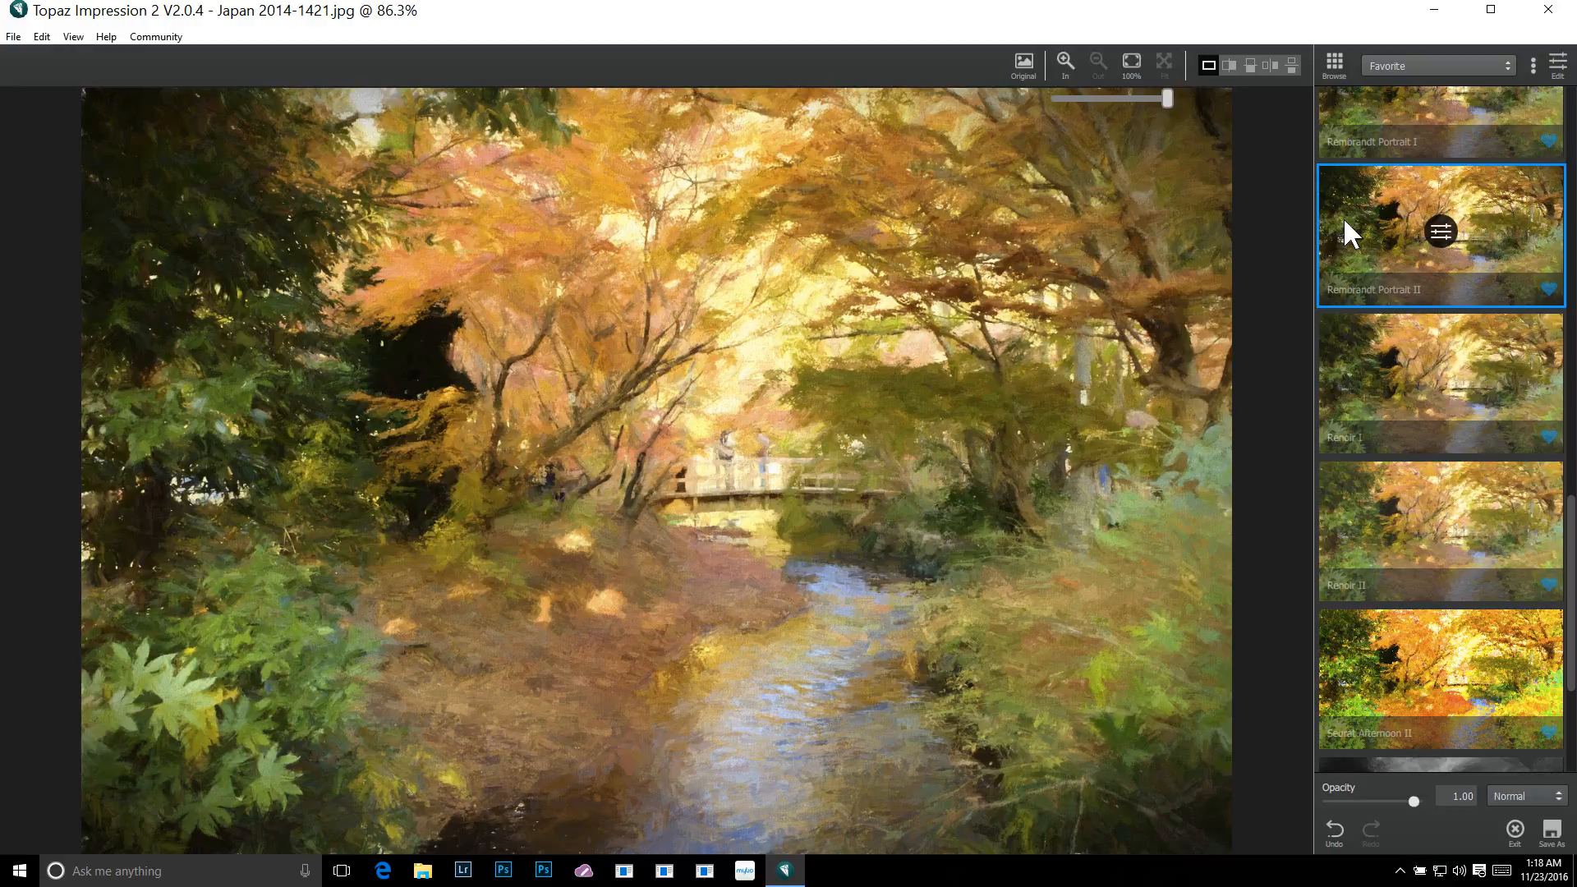
{"action": "scroll", "coordinate": [1462, 296], "scroll_direction": "up", "scroll_amount": 10}
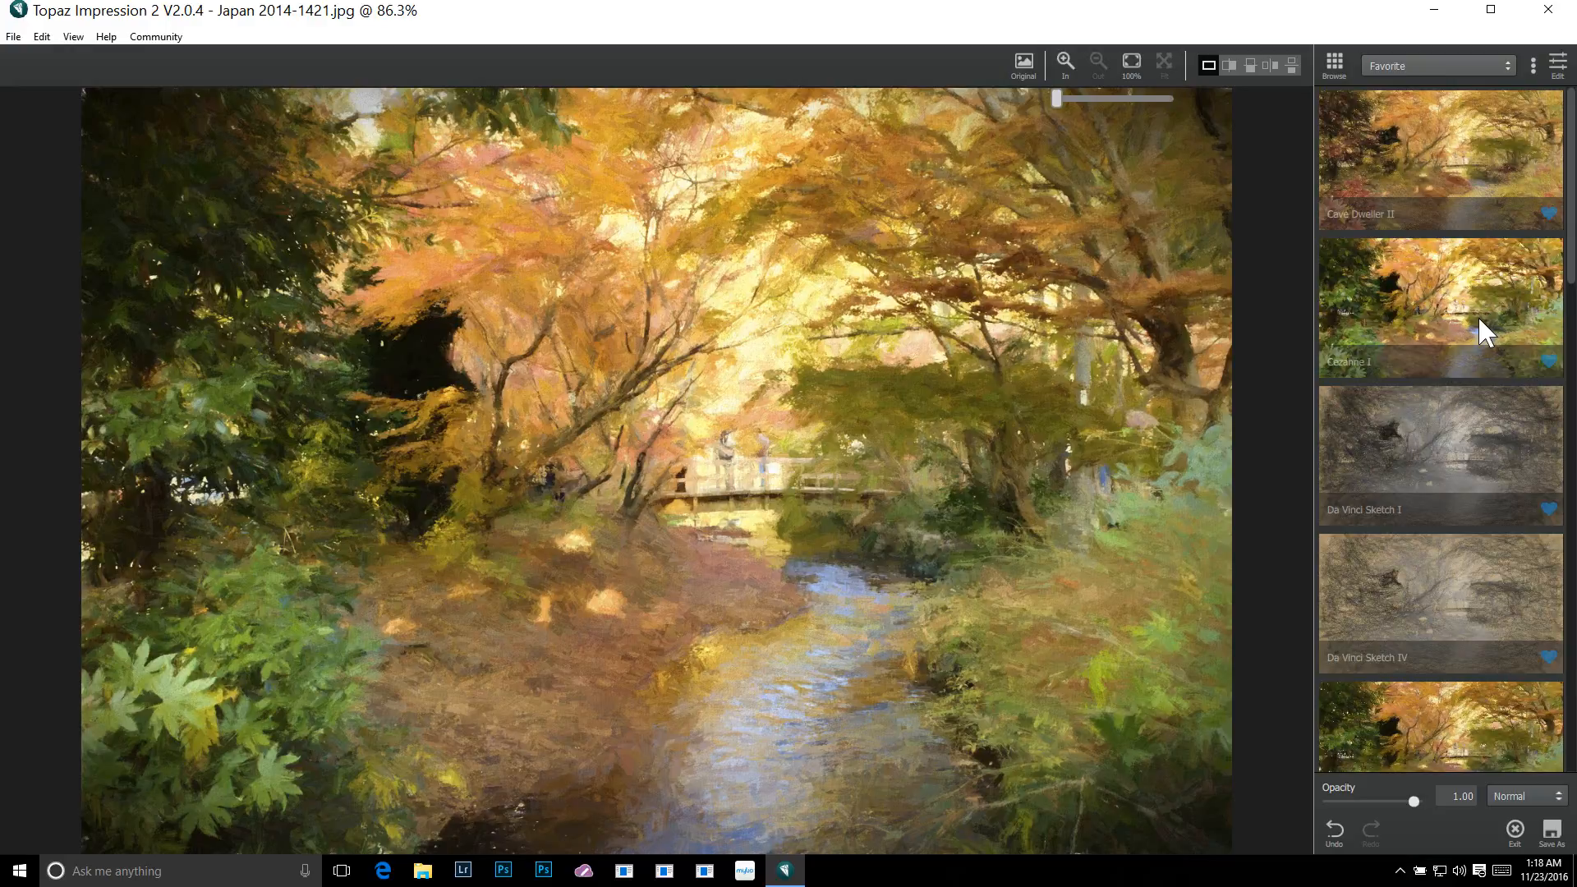
{"action": "scroll", "coordinate": [1383, 751], "scroll_direction": "down", "scroll_amount": 1}
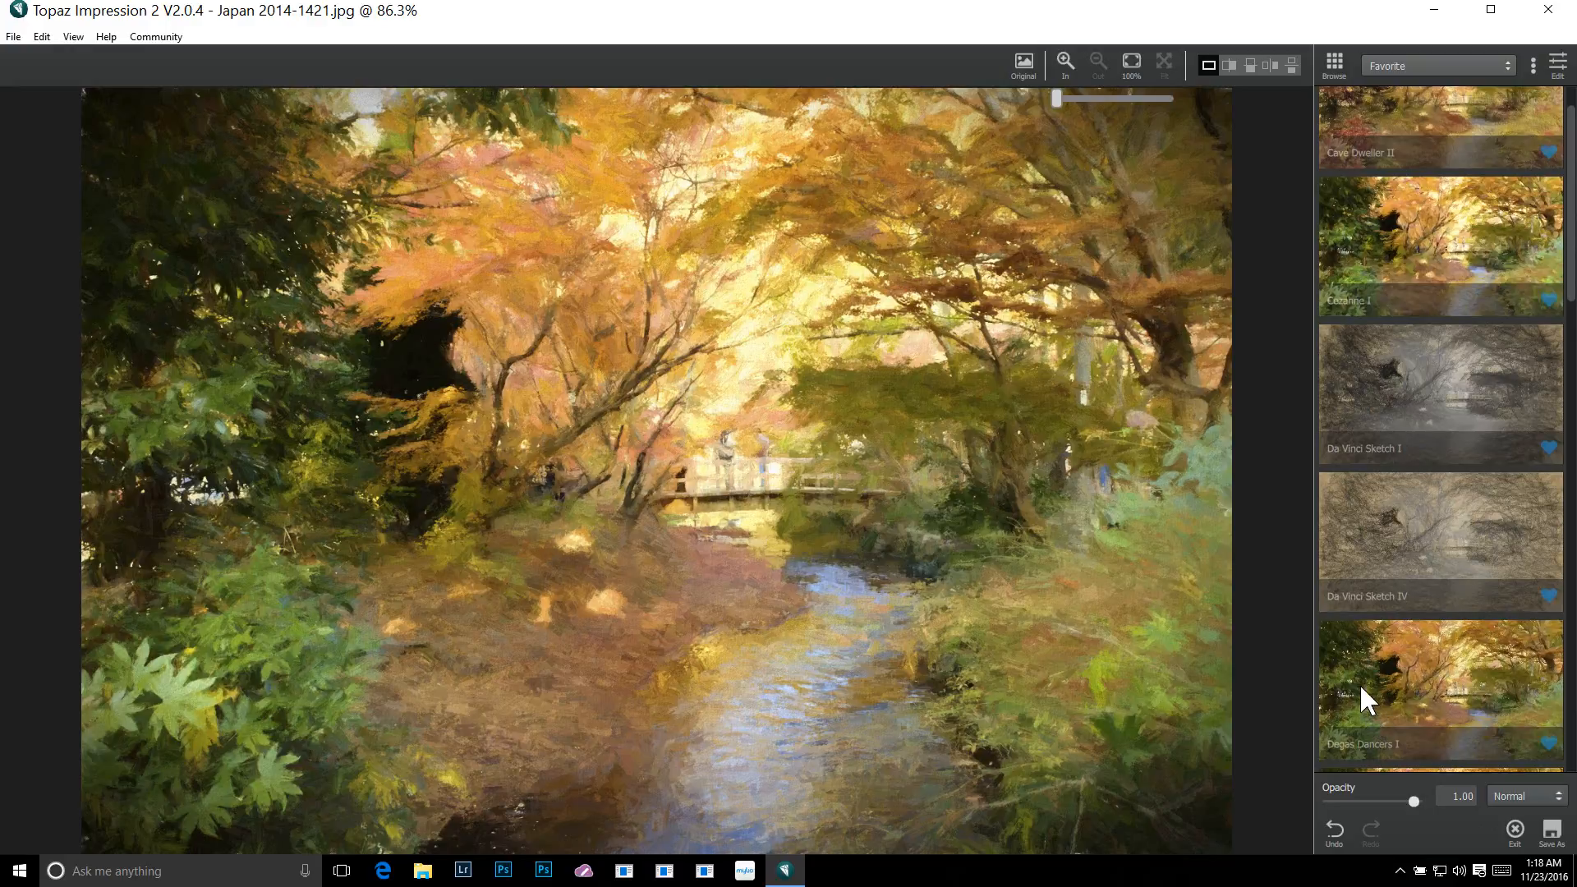
{"action": "left_click", "coordinate": [1358, 683]}
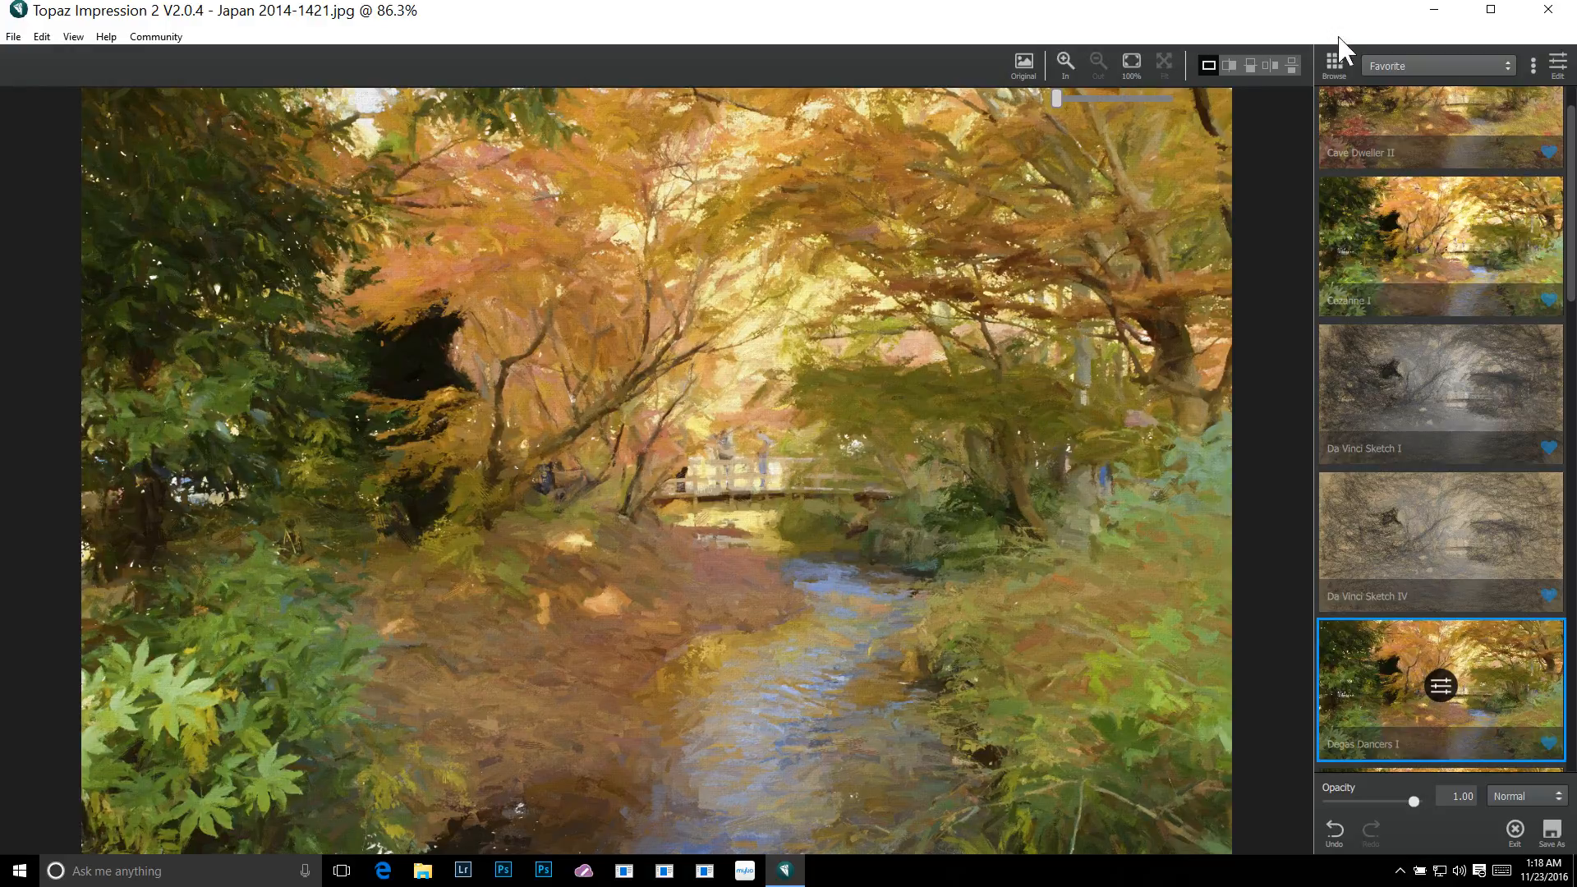
Apply the Cave Dweller II effect to the stream photo and set its Texture Strength to 0.00.
{"action": "left_click", "coordinate": [1366, 112]}
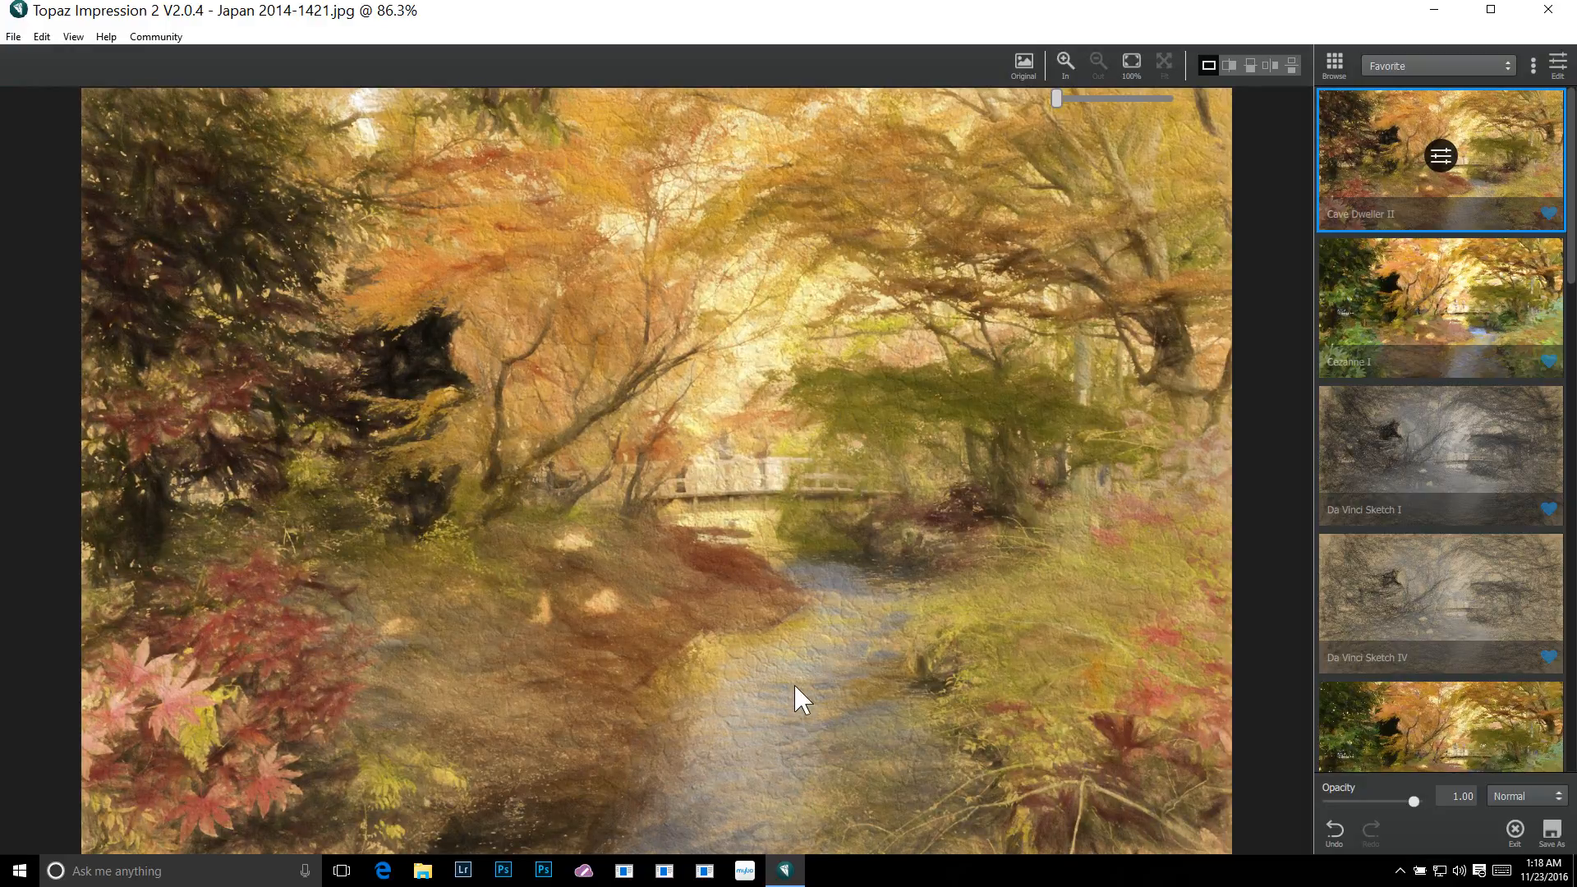
{"action": "left_click", "coordinate": [1439, 156]}
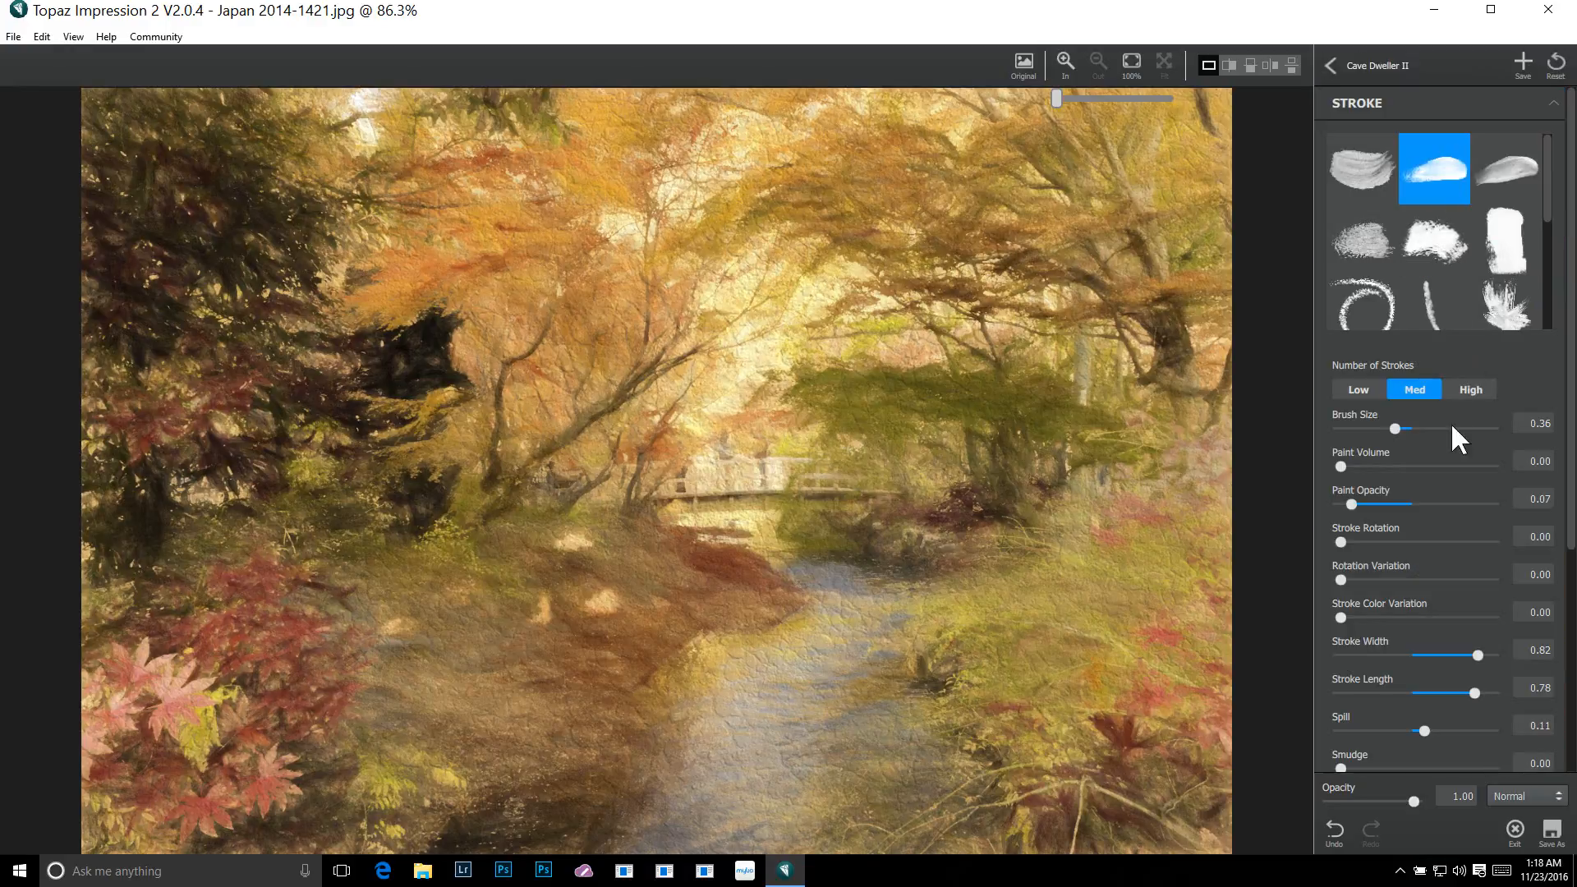
{"action": "left_click", "coordinate": [1553, 105]}
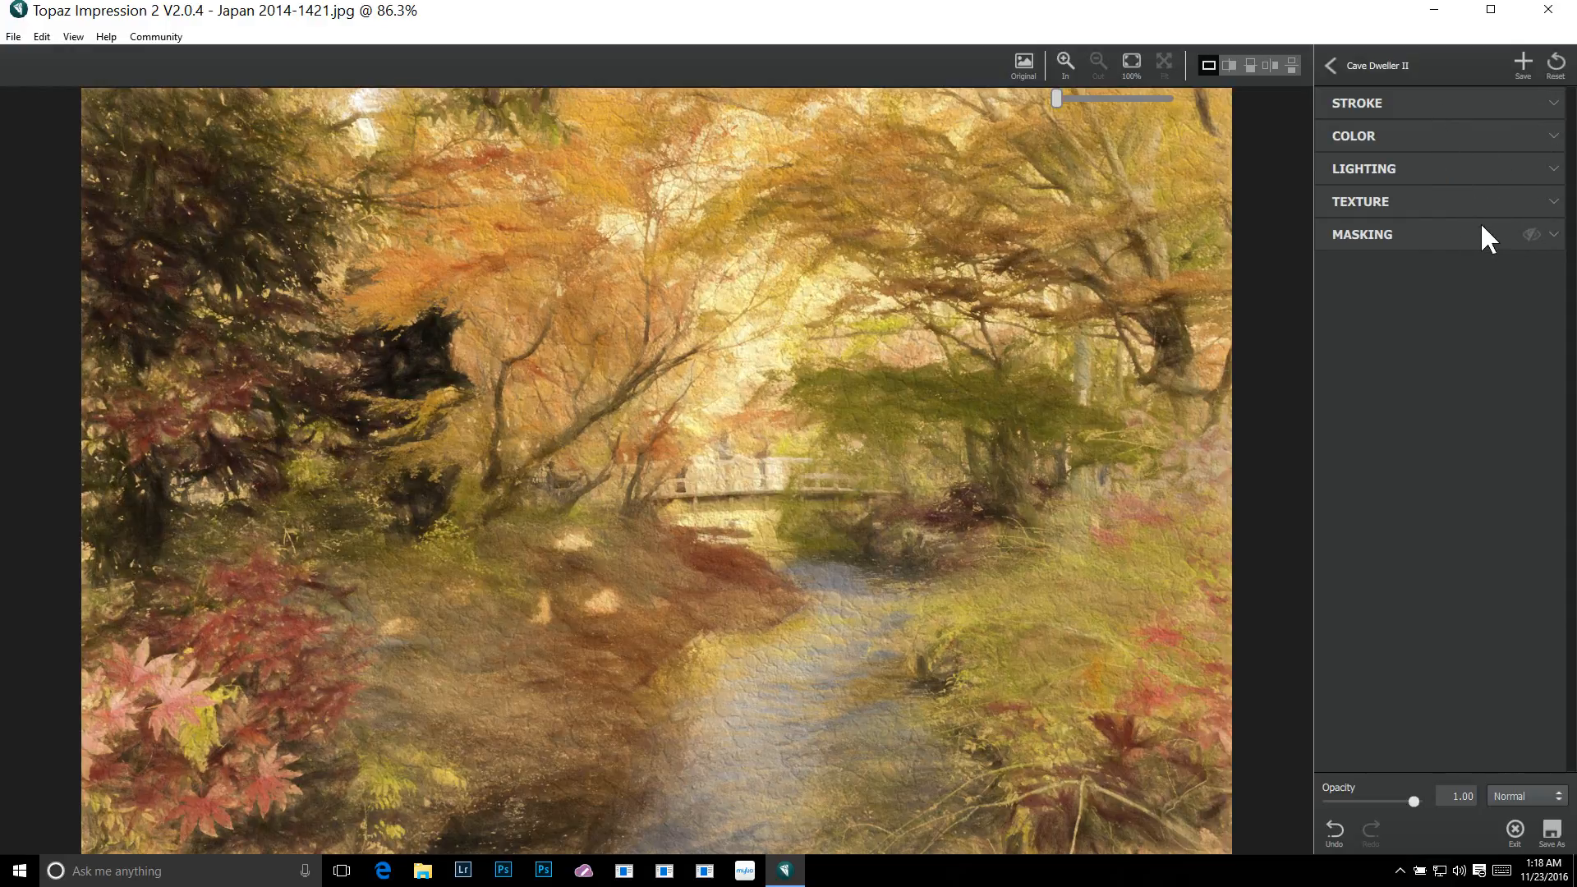
{"action": "left_click", "coordinate": [1528, 200]}
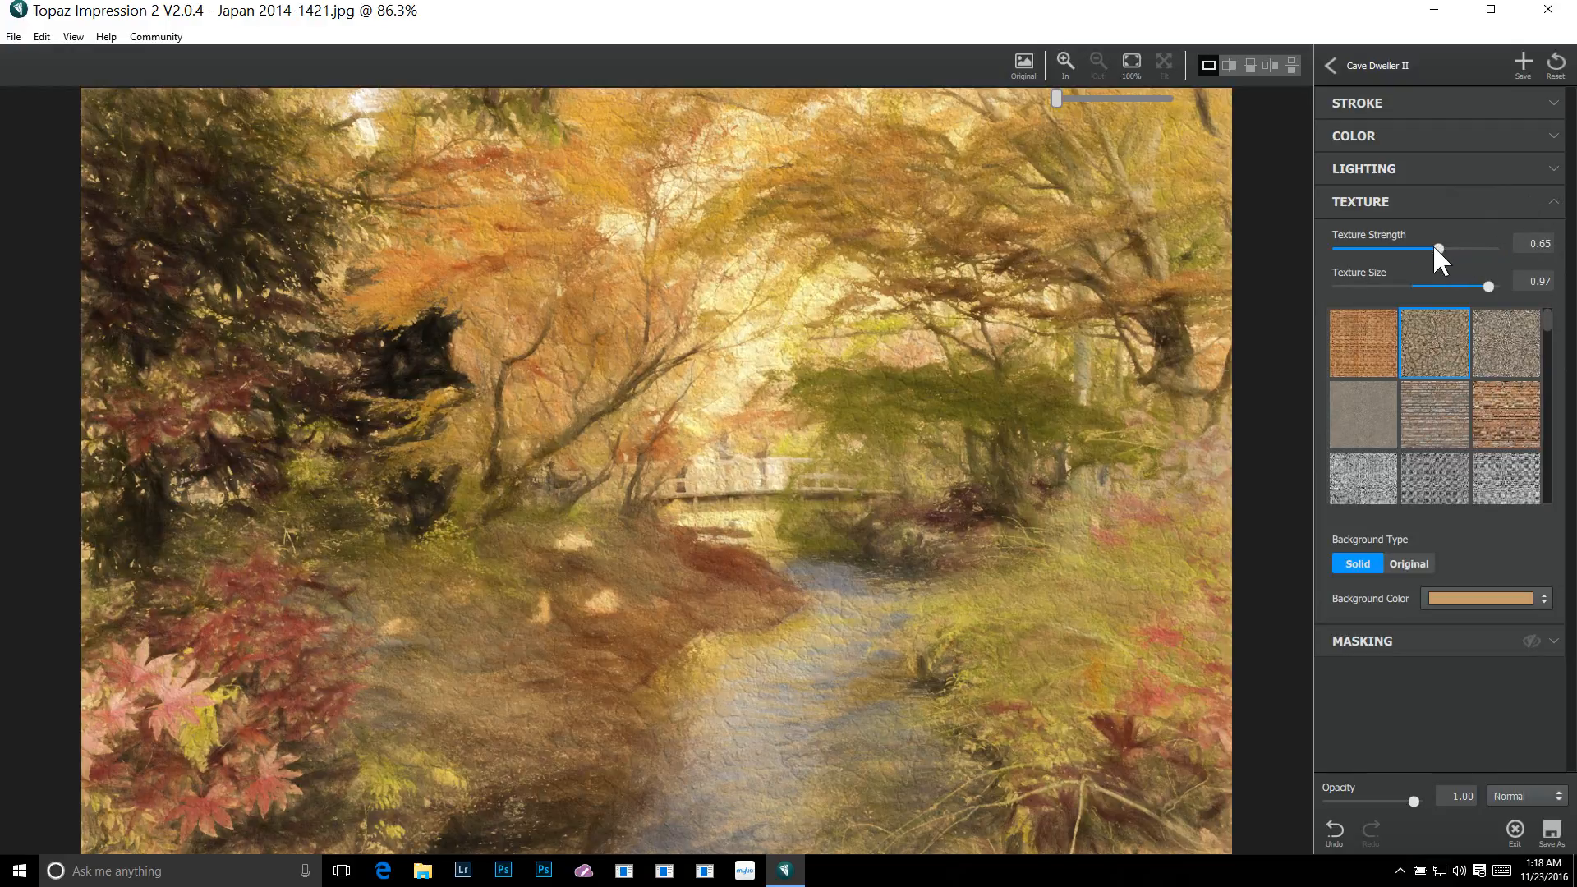
{"action": "left_click_drag", "start_coordinate": [1432, 244], "coordinate": [1306, 246]}
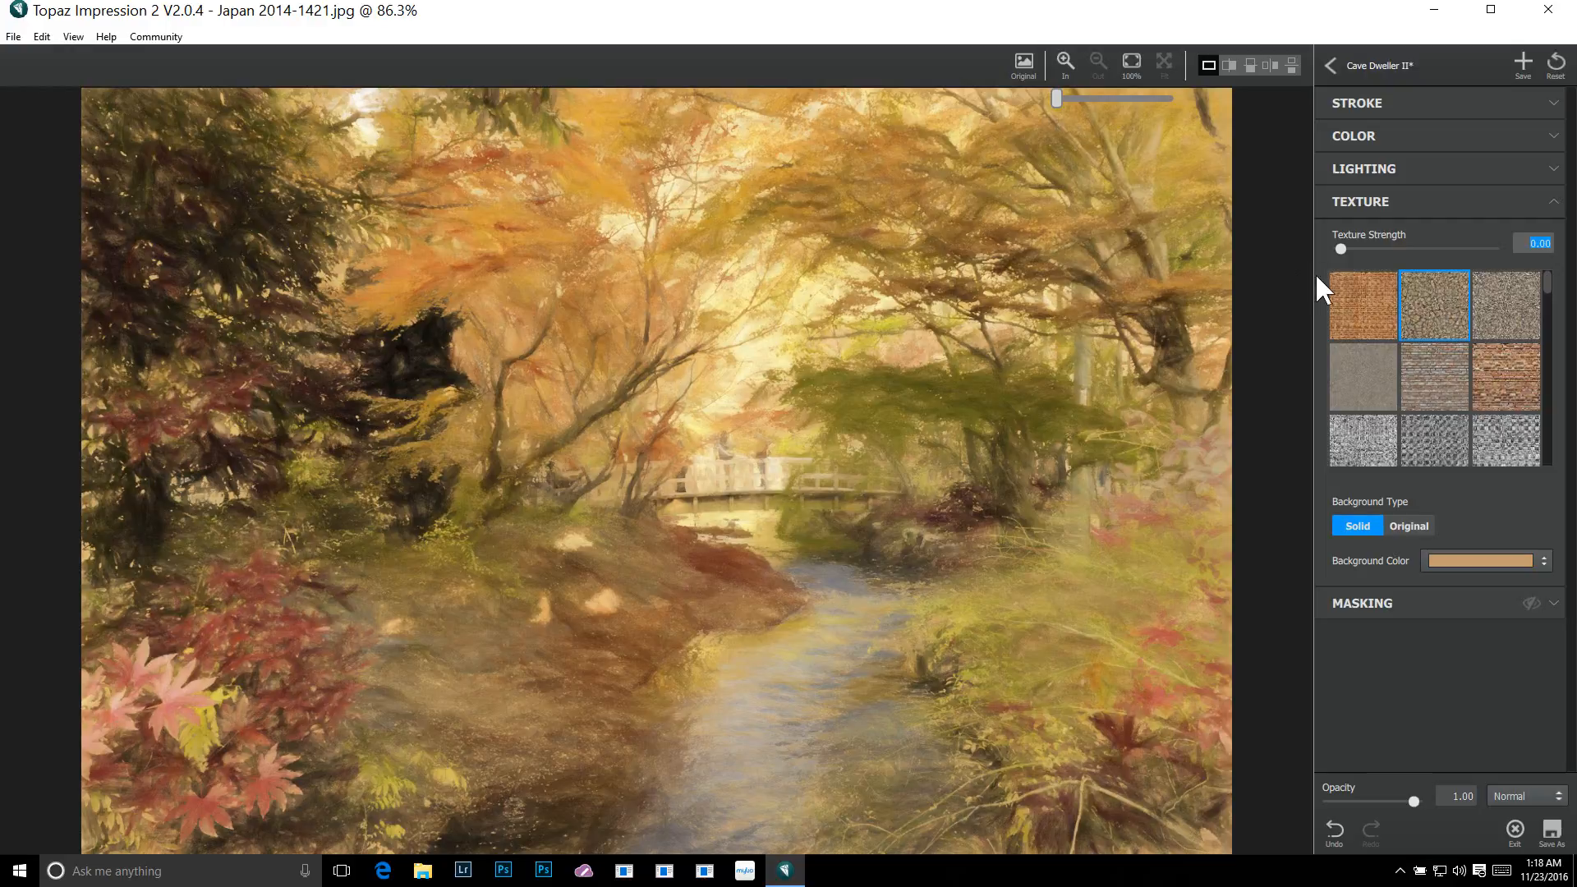
Choose the grainy tan texture two rows below Canvas V for the effect and set the Texture Strength to 0.48.
{"action": "scroll", "coordinate": [1474, 371], "scroll_direction": "down", "scroll_amount": 3}
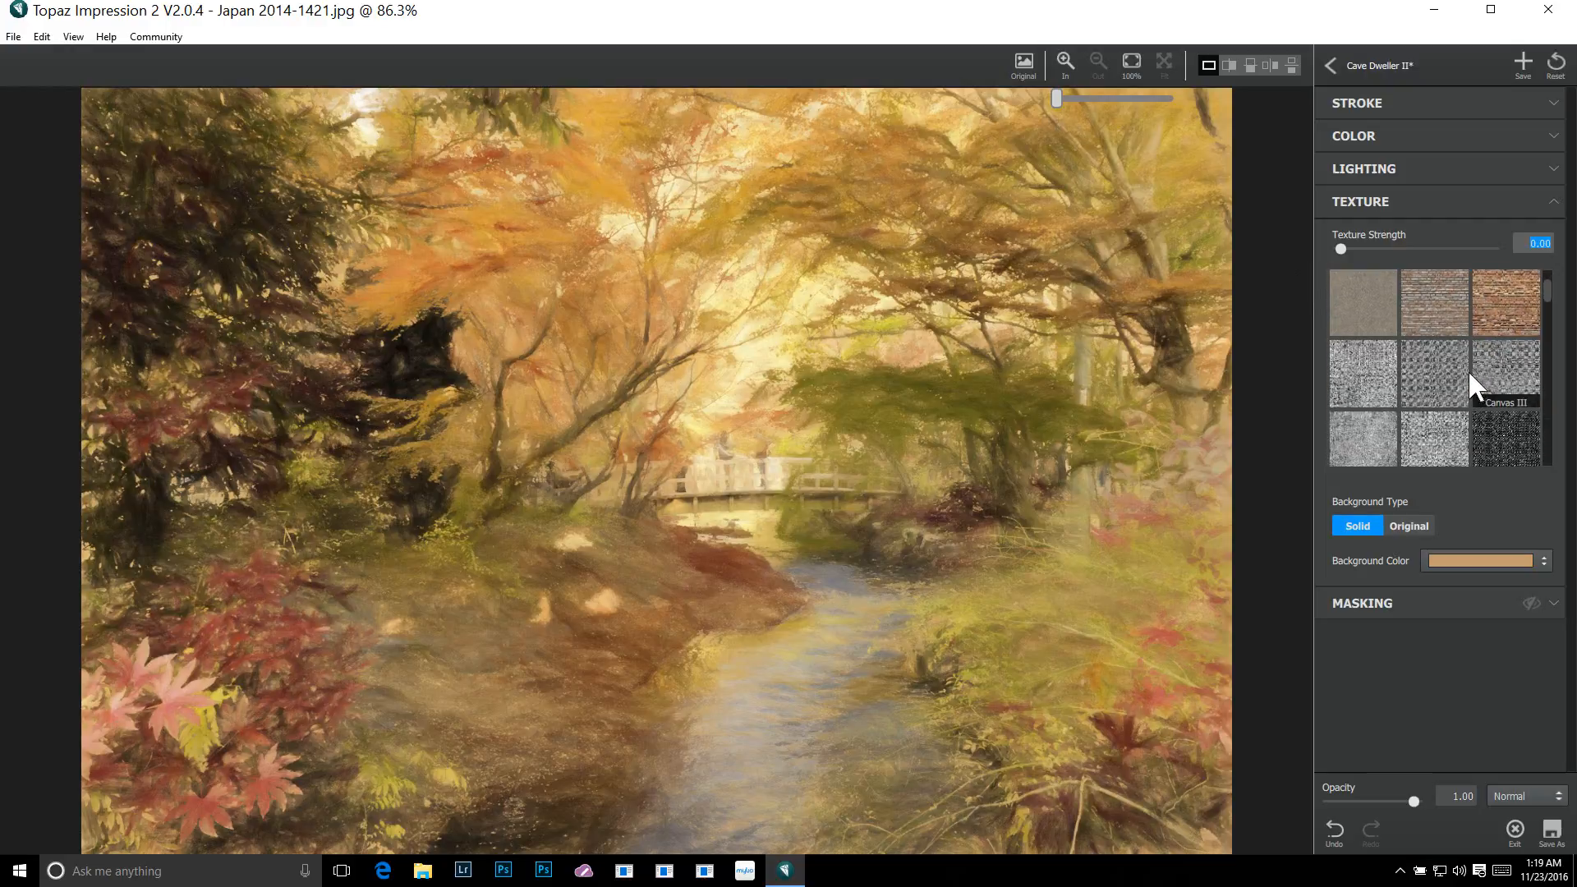
{"action": "scroll", "coordinate": [1464, 370], "scroll_direction": "down", "scroll_amount": 1}
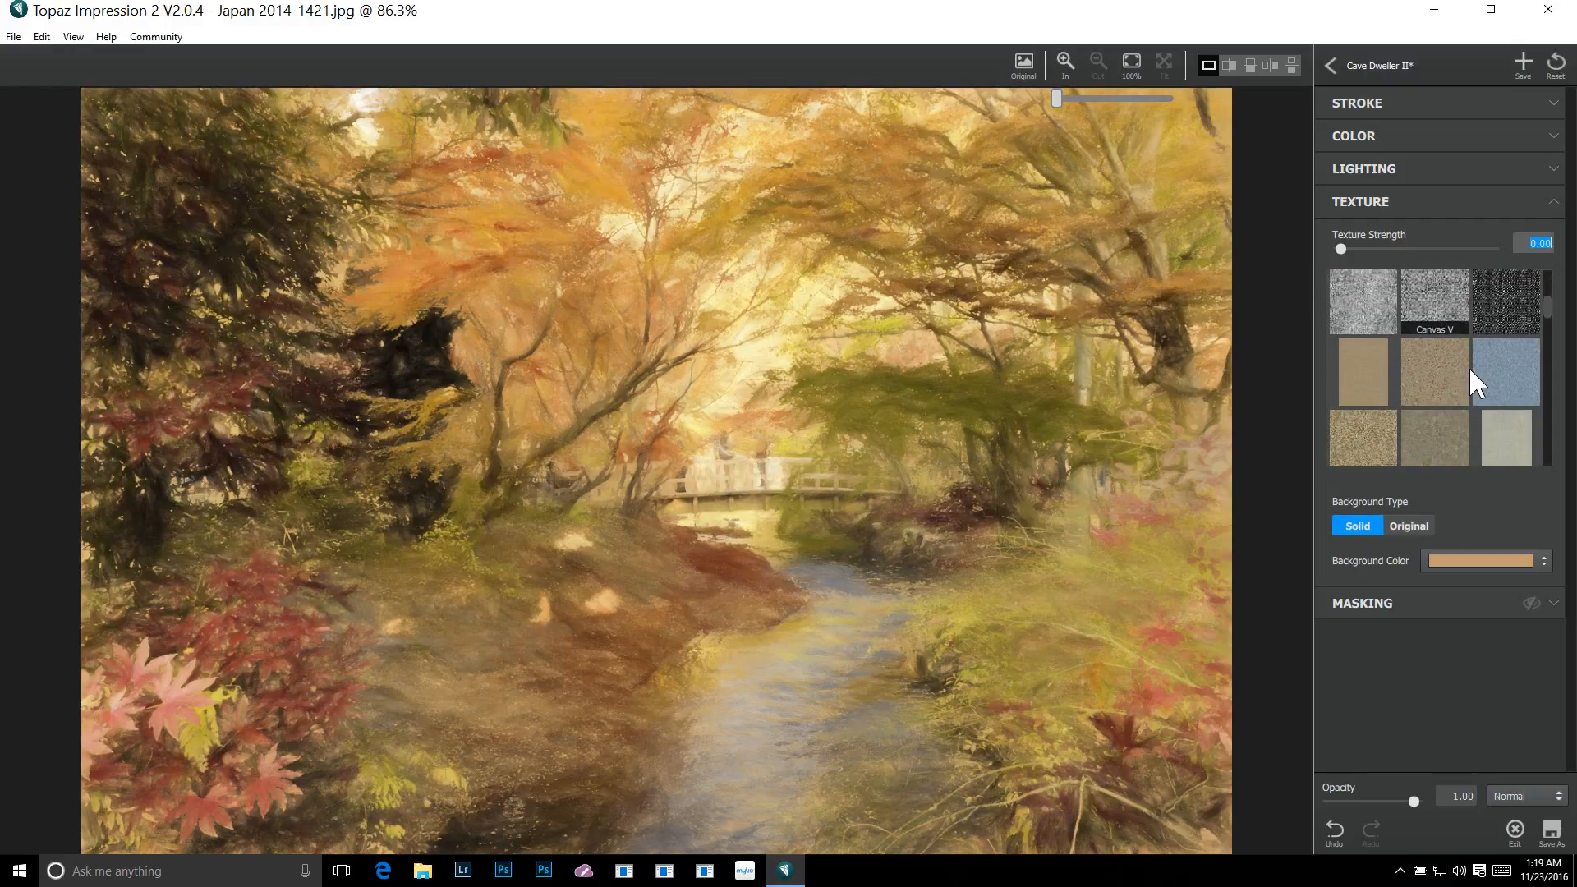
{"action": "left_click", "coordinate": [1377, 447]}
{"action": "left_click_drag", "start_coordinate": [1340, 248], "coordinate": [1411, 246]}
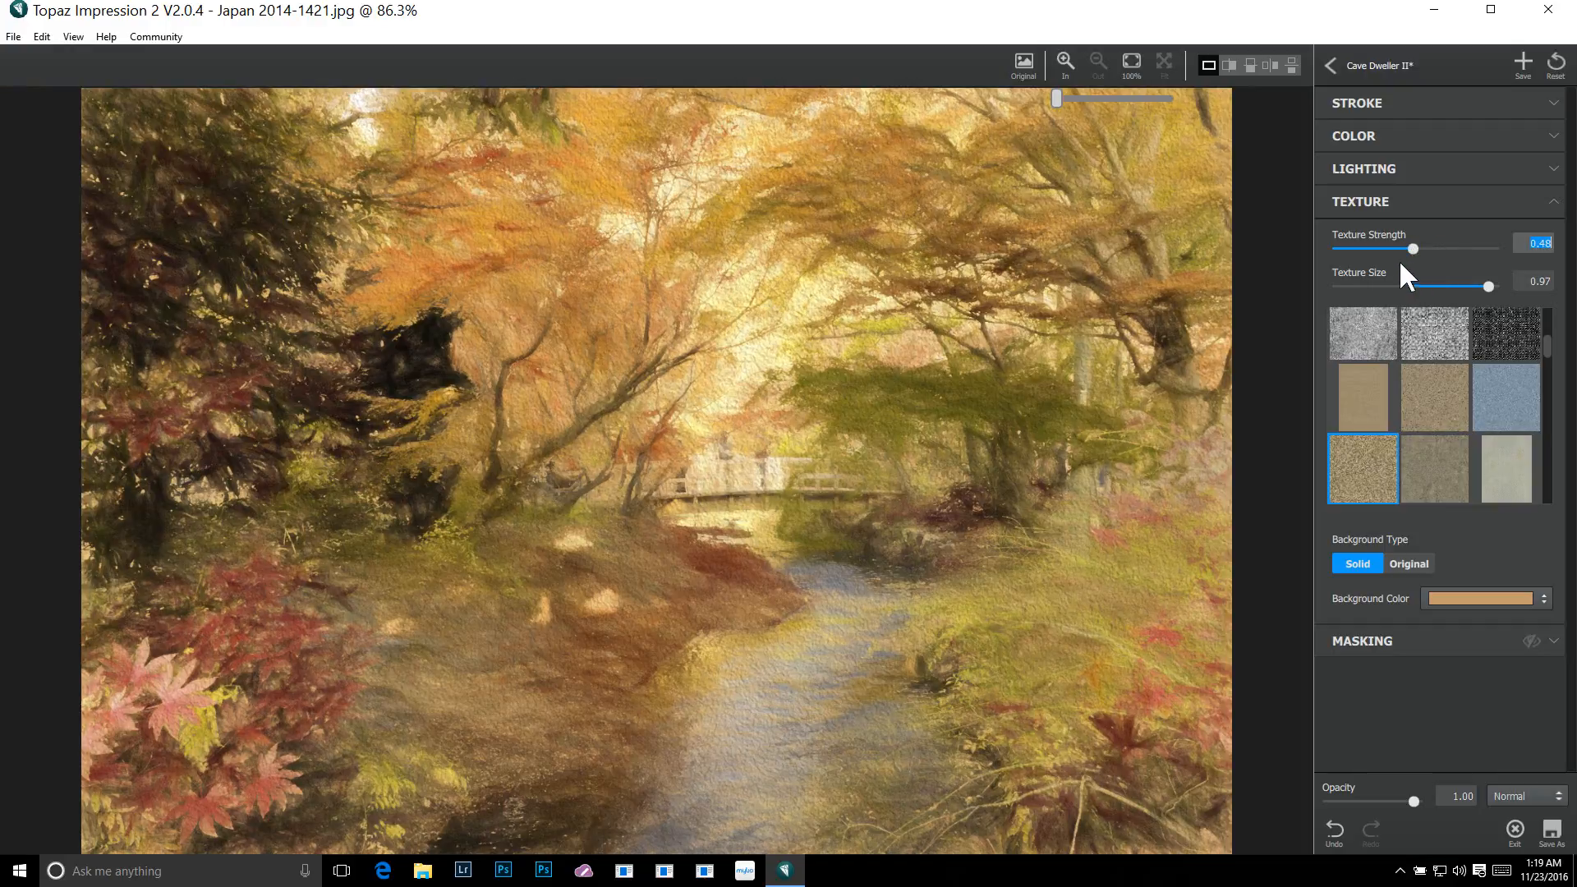
Open the image Japan 2014-2211.jpg from the Impression 2 folder.
{"action": "key", "text": "ctrl+o"}
{"action": "left_click", "coordinate": [820, 451]}
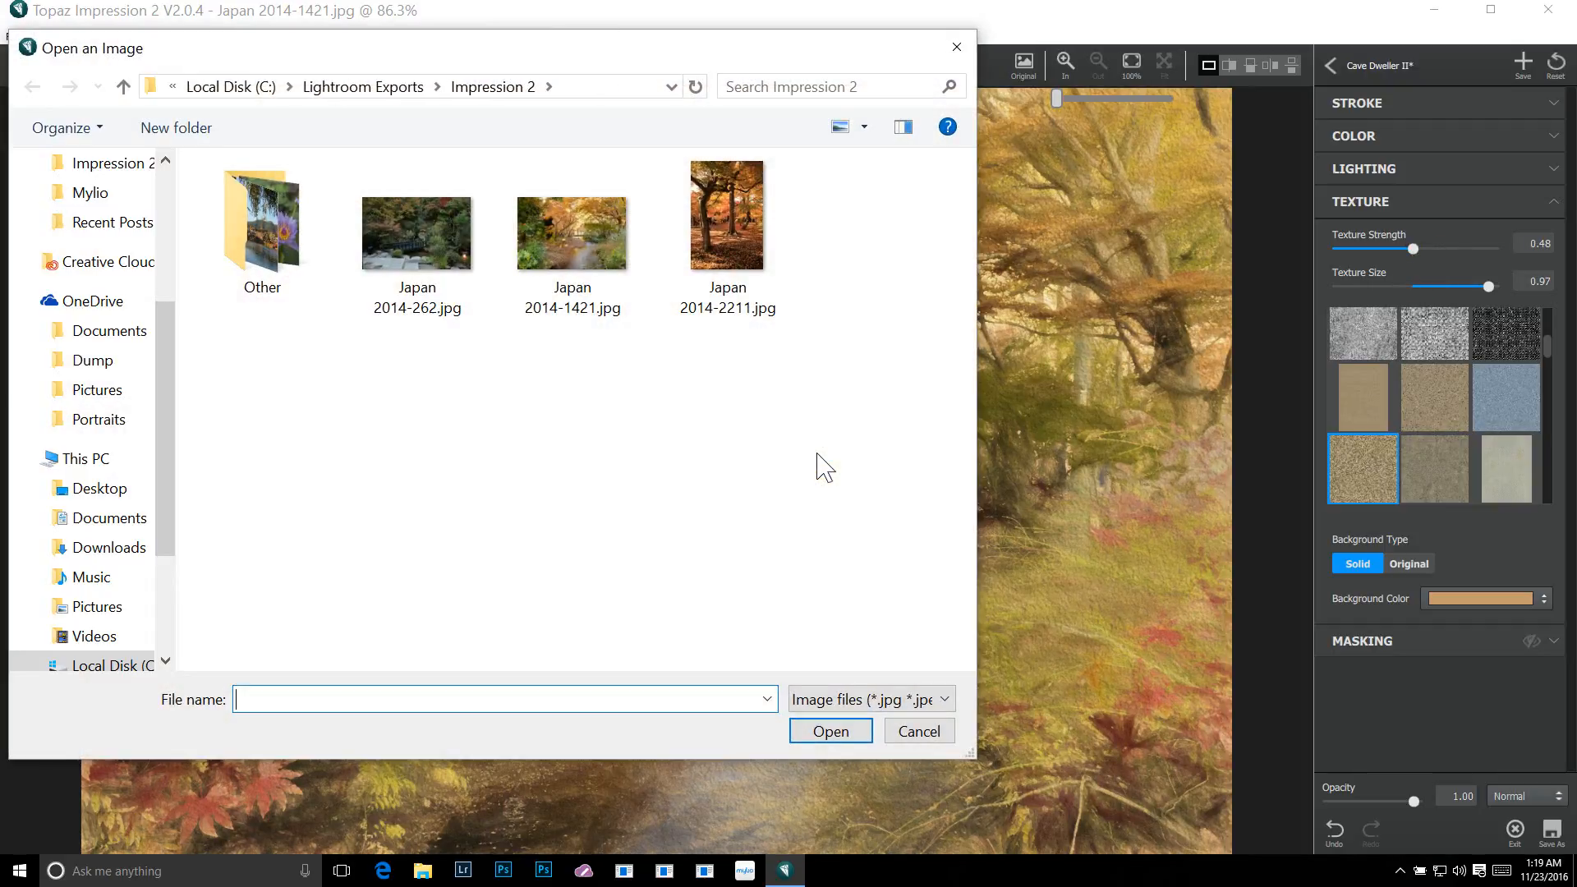
{"action": "left_click", "coordinate": [734, 235]}
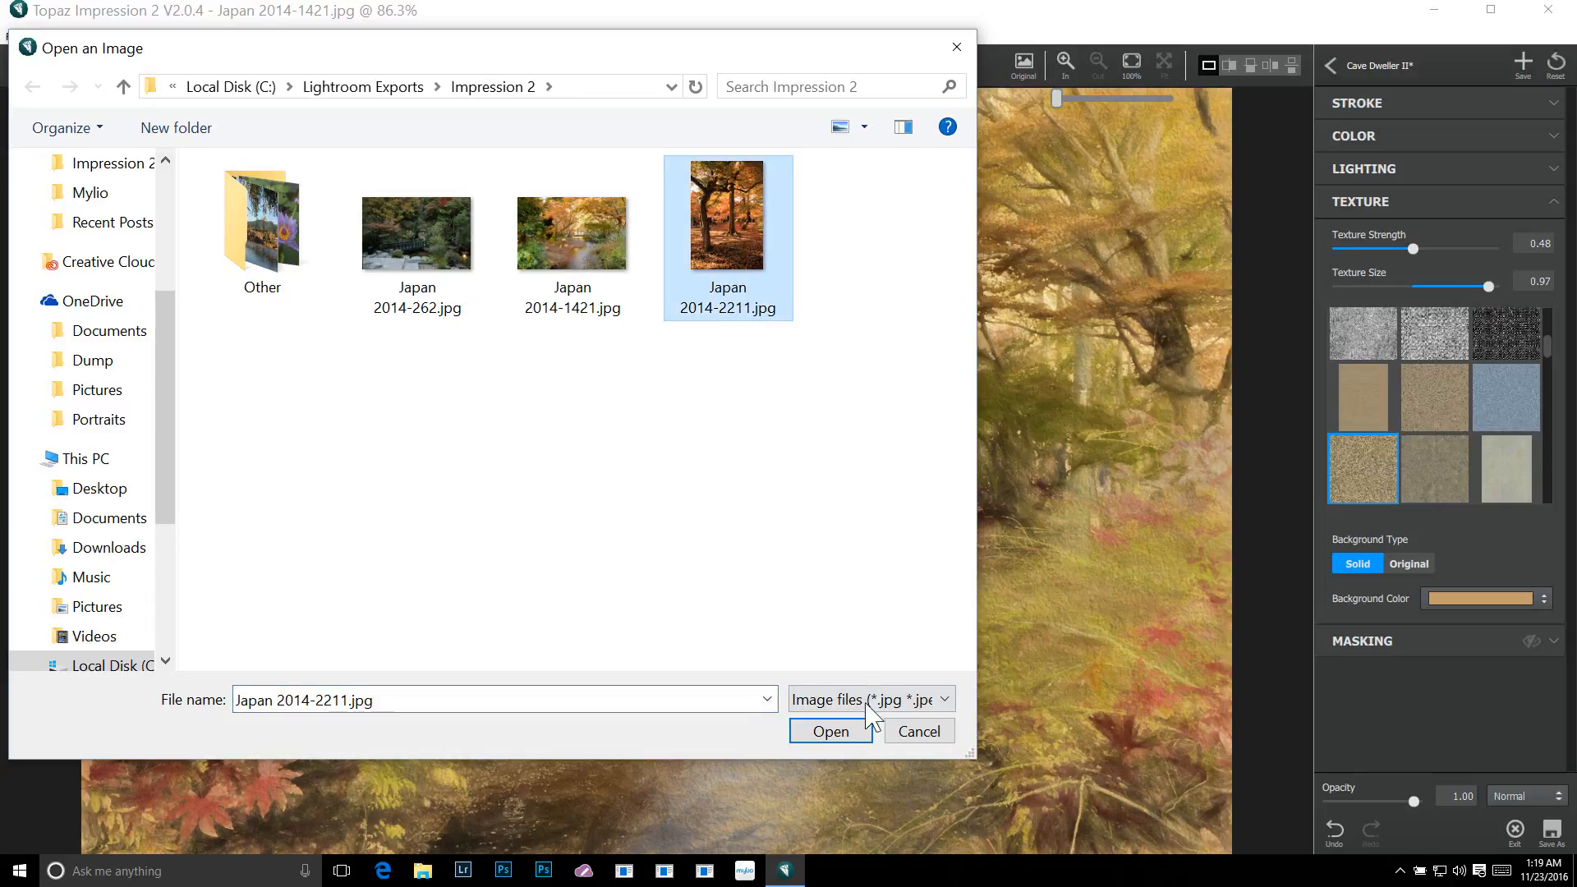
{"action": "left_click", "coordinate": [839, 727]}
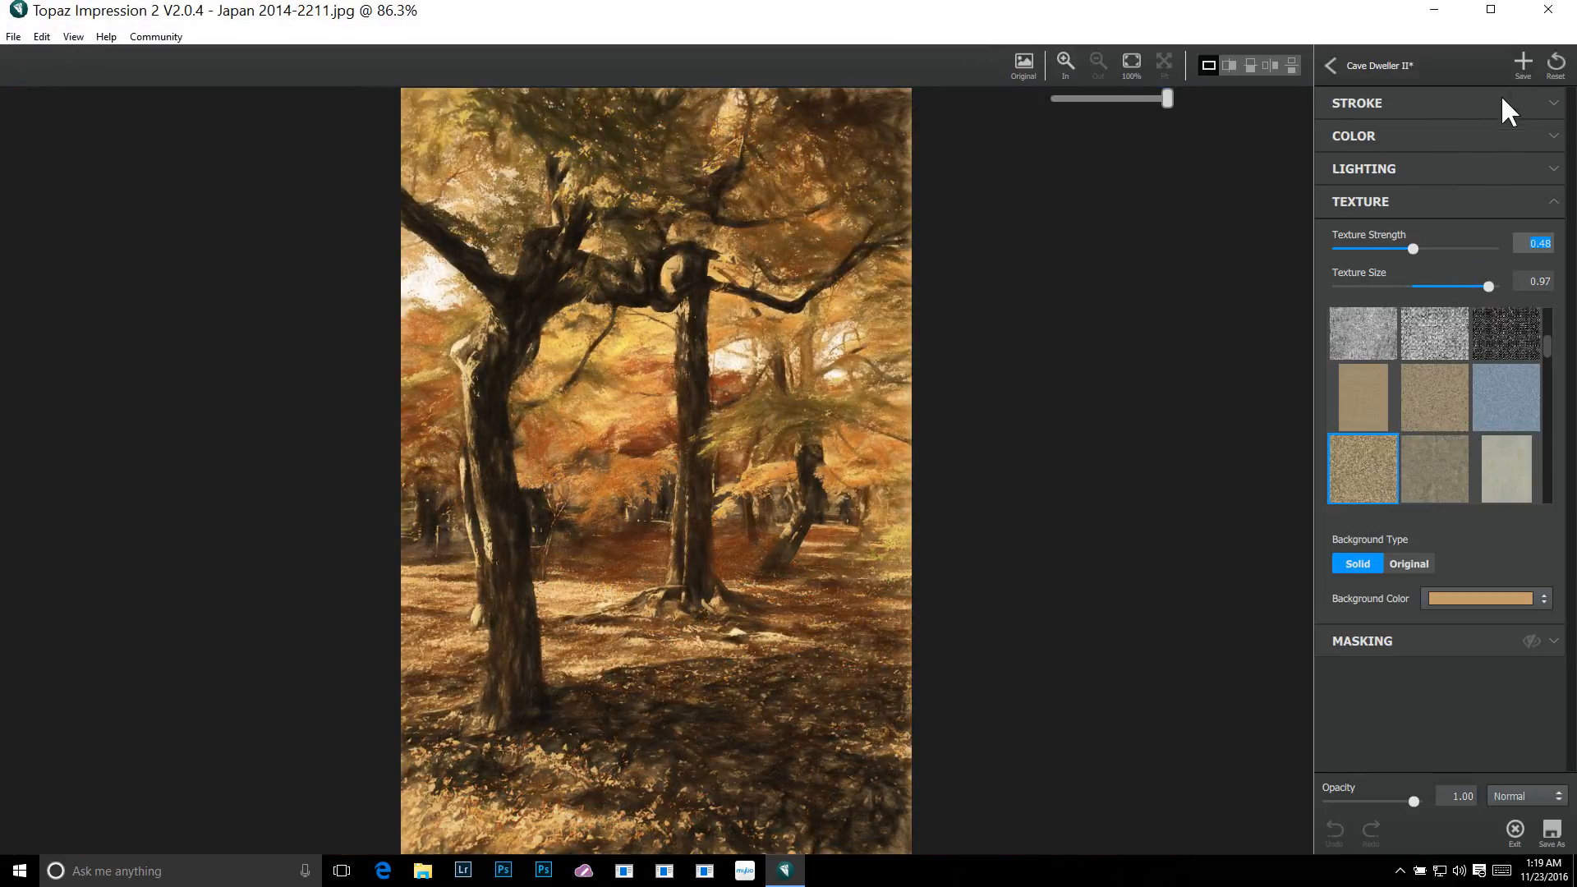
Return to the favorite effects and try Degas Dancers I and Edward Hopper I on the tree photo.
{"action": "left_click", "coordinate": [1347, 65]}
{"action": "left_click", "coordinate": [1332, 65]}
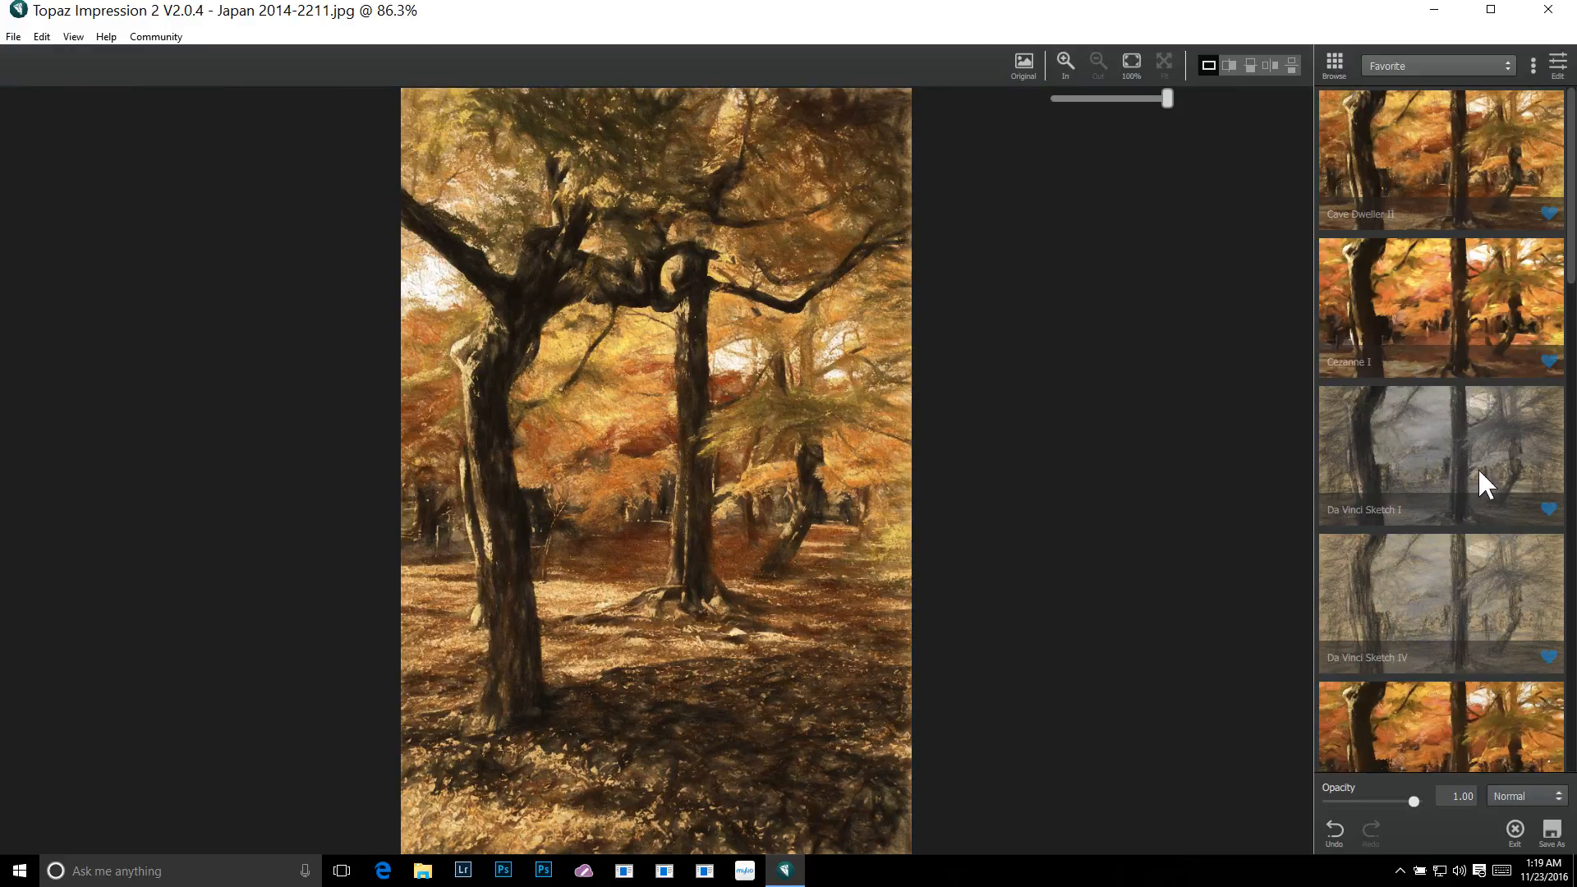
{"action": "scroll", "coordinate": [1501, 515], "scroll_direction": "down", "scroll_amount": 3}
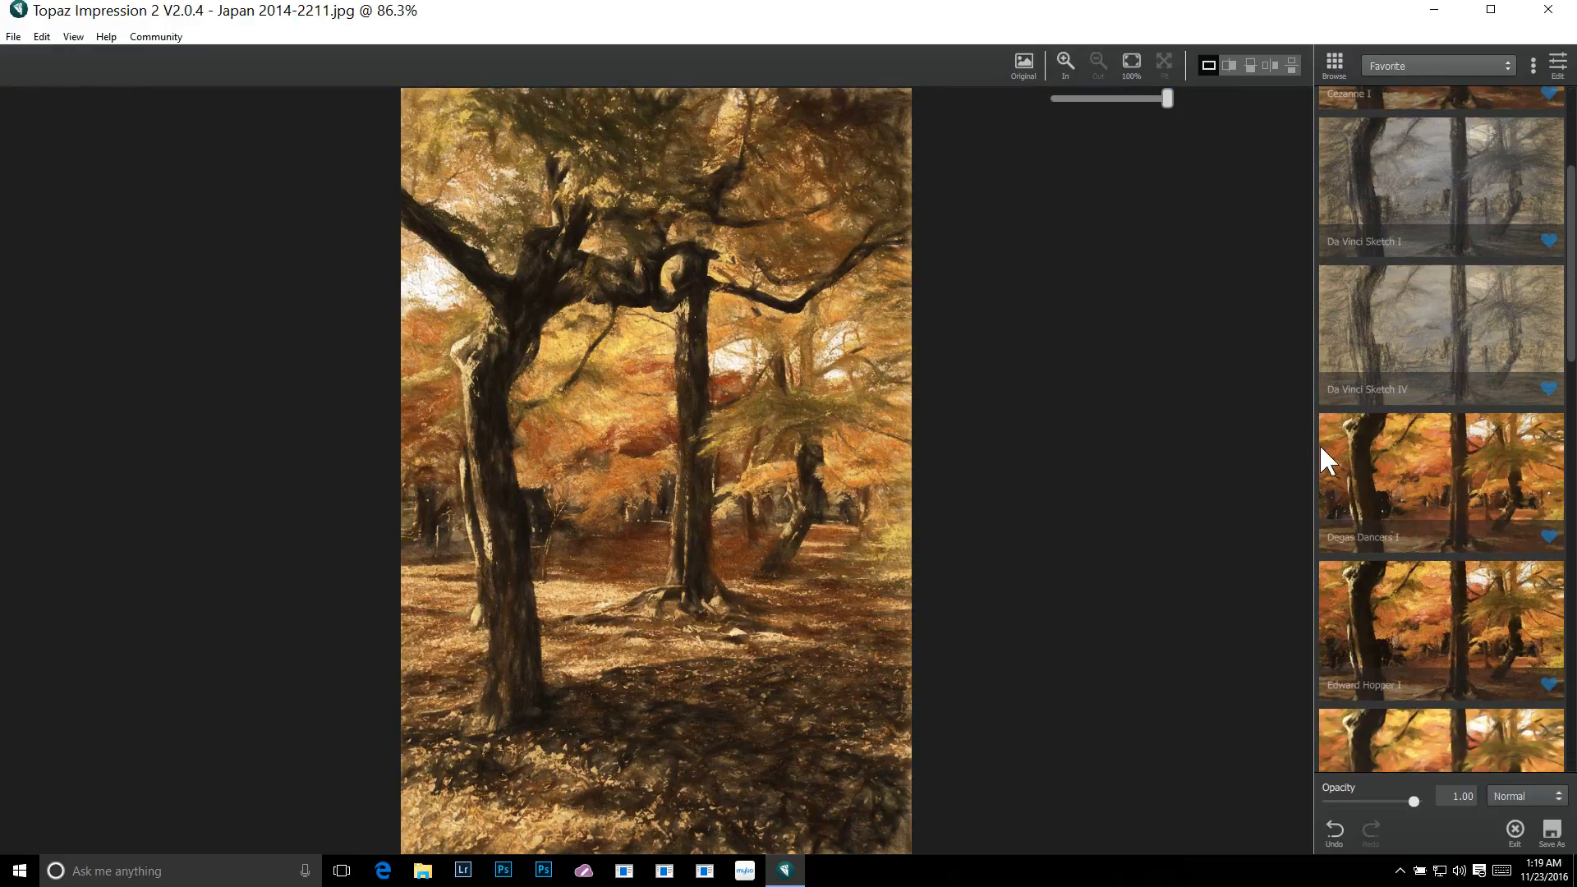
{"action": "left_click", "coordinate": [1330, 440]}
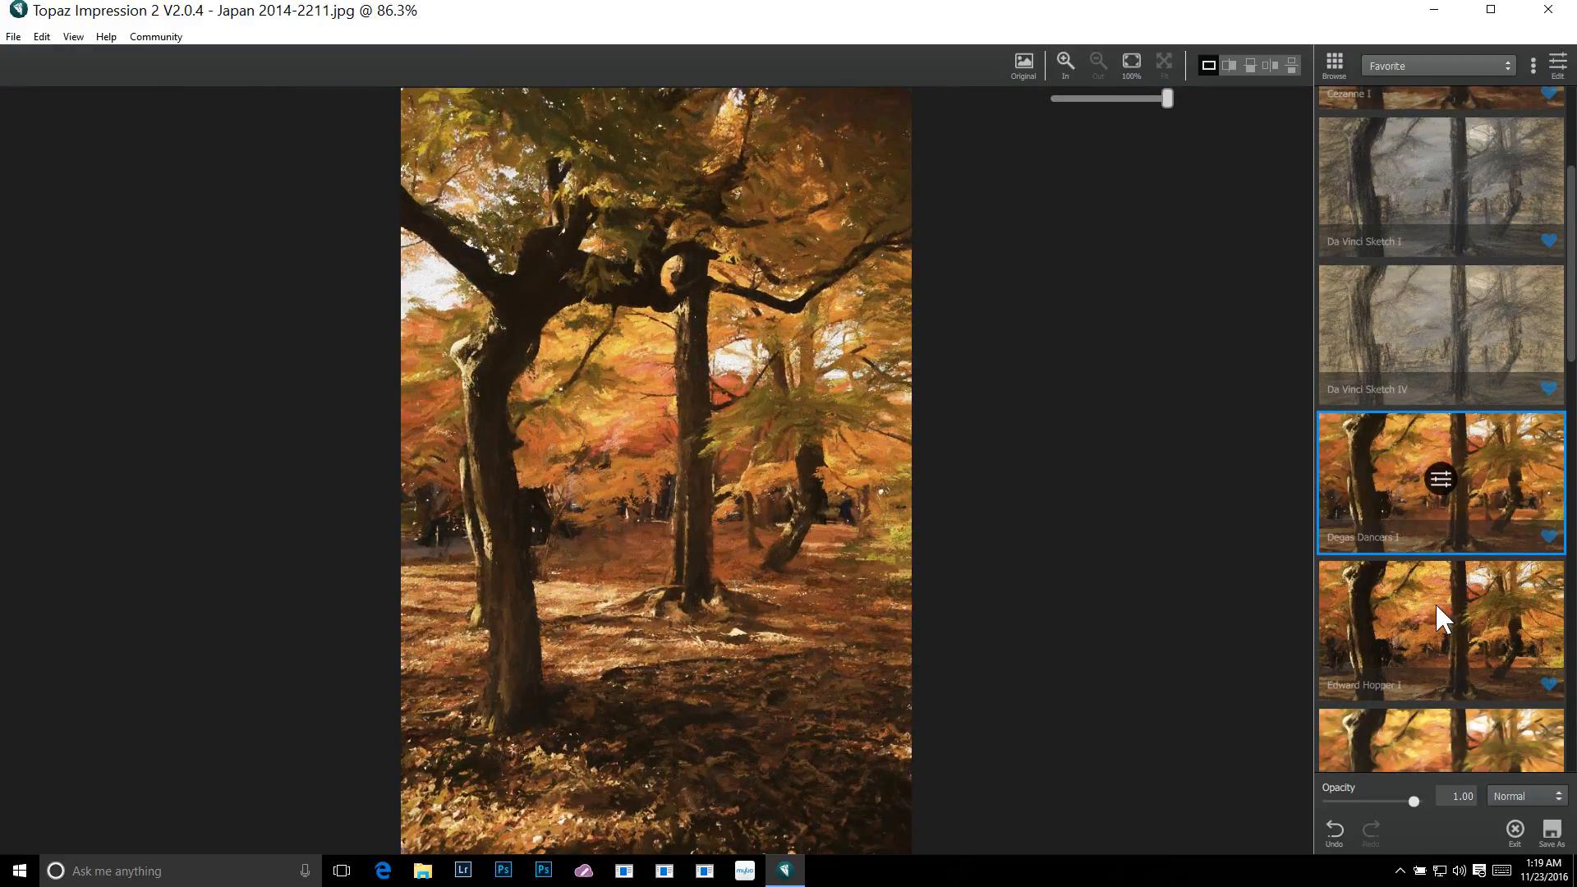
{"action": "scroll", "coordinate": [1422, 623], "scroll_direction": "down", "scroll_amount": 4}
{"action": "left_click", "coordinate": [1329, 245]}
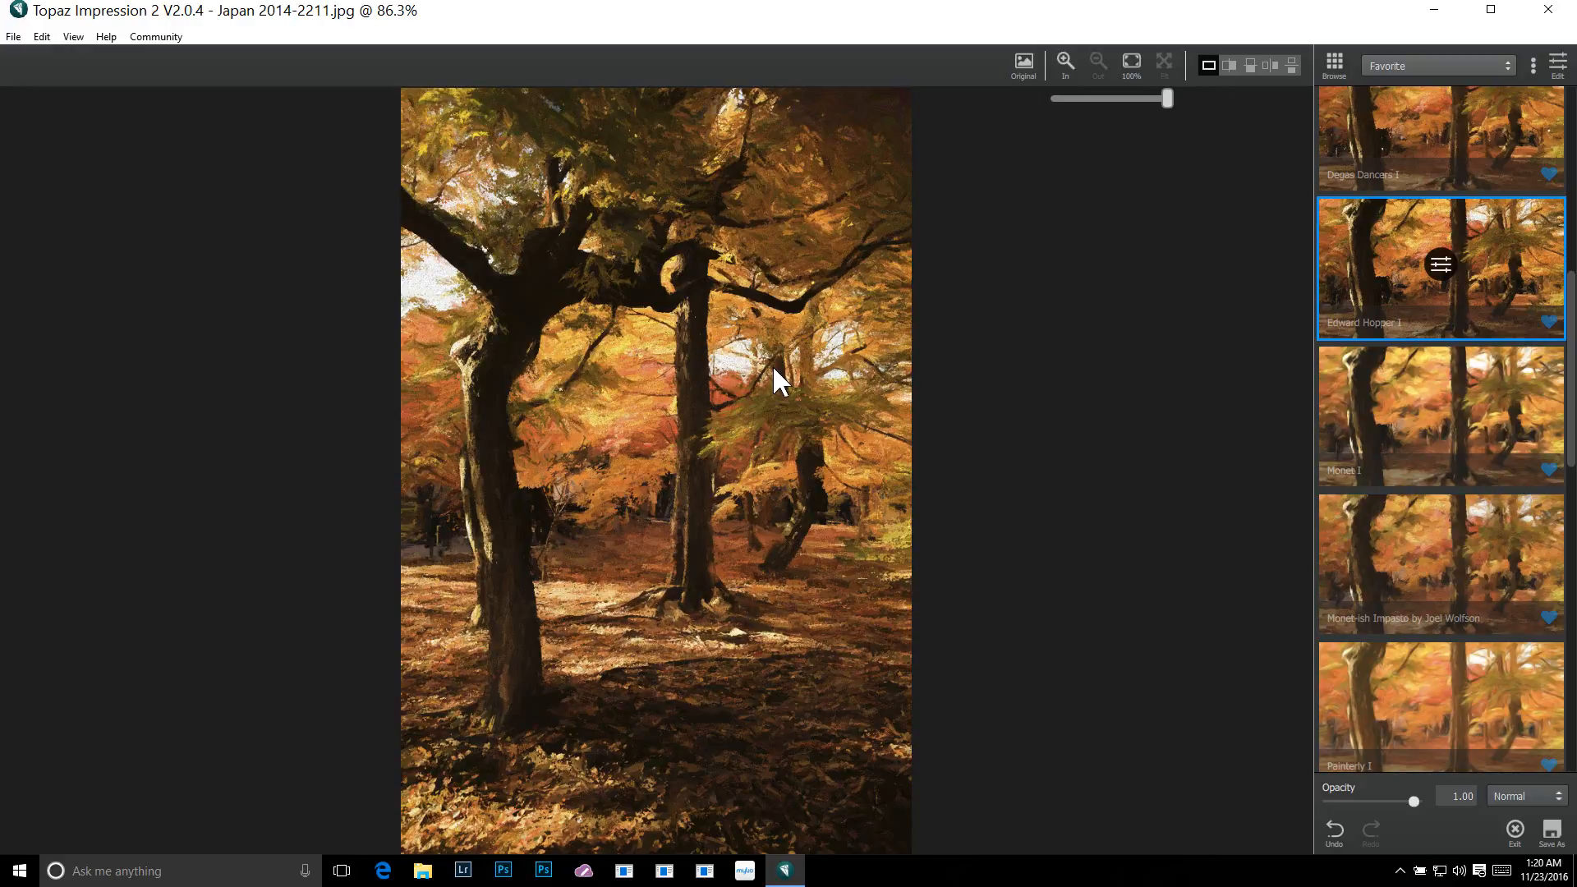
Try the Seurat Afternoon II effect from the favorites on the tree photo.
{"action": "scroll", "coordinate": [1405, 687], "scroll_direction": "down", "scroll_amount": 5}
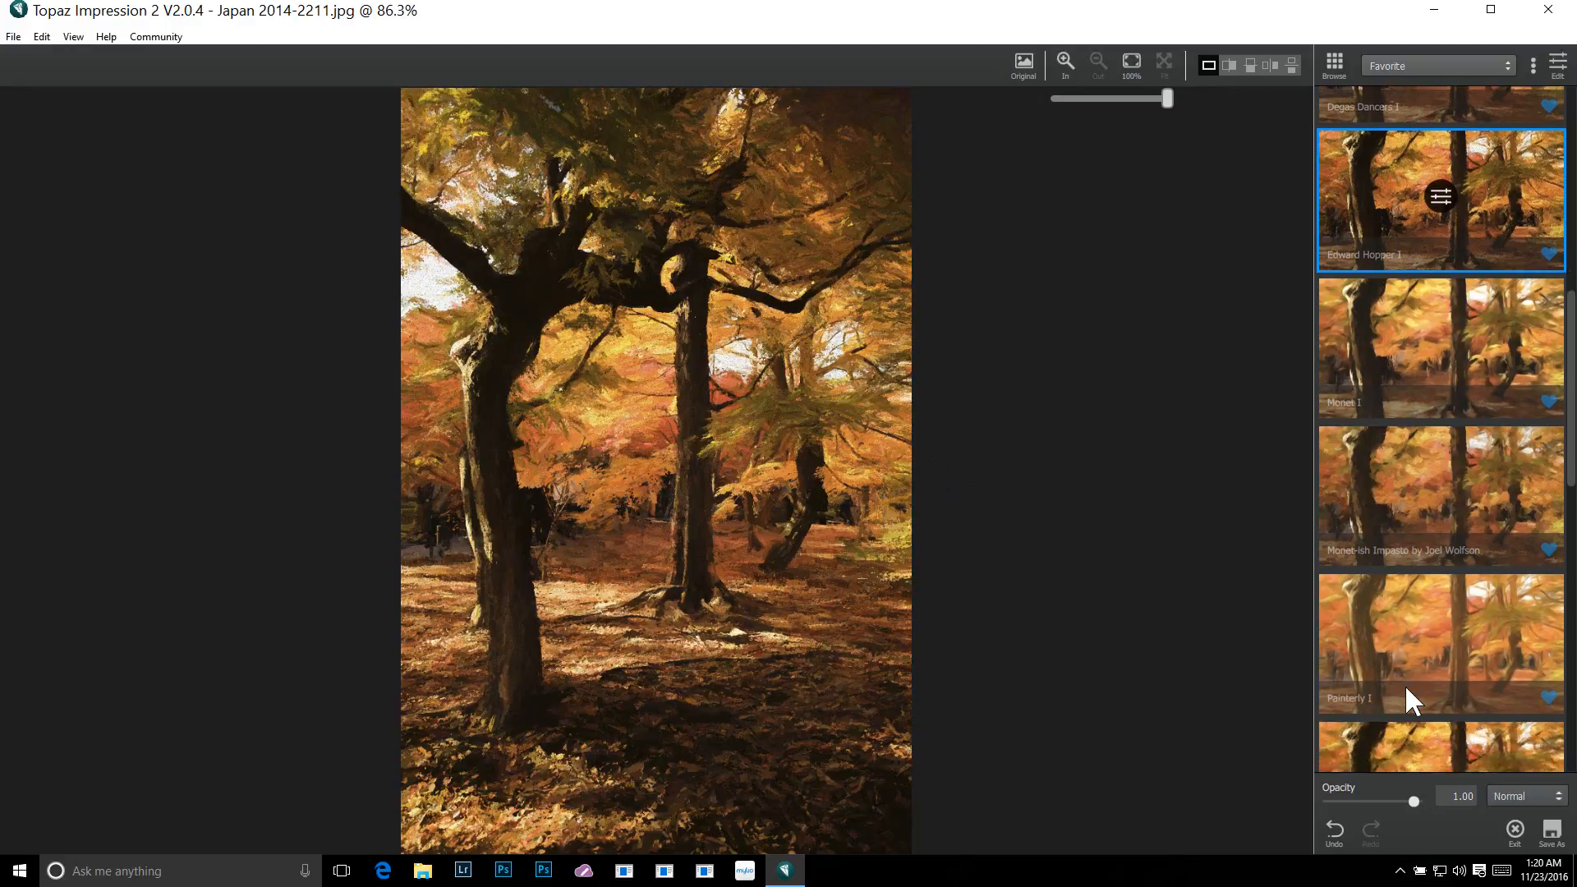
{"action": "scroll", "coordinate": [1370, 683], "scroll_direction": "down", "scroll_amount": 4}
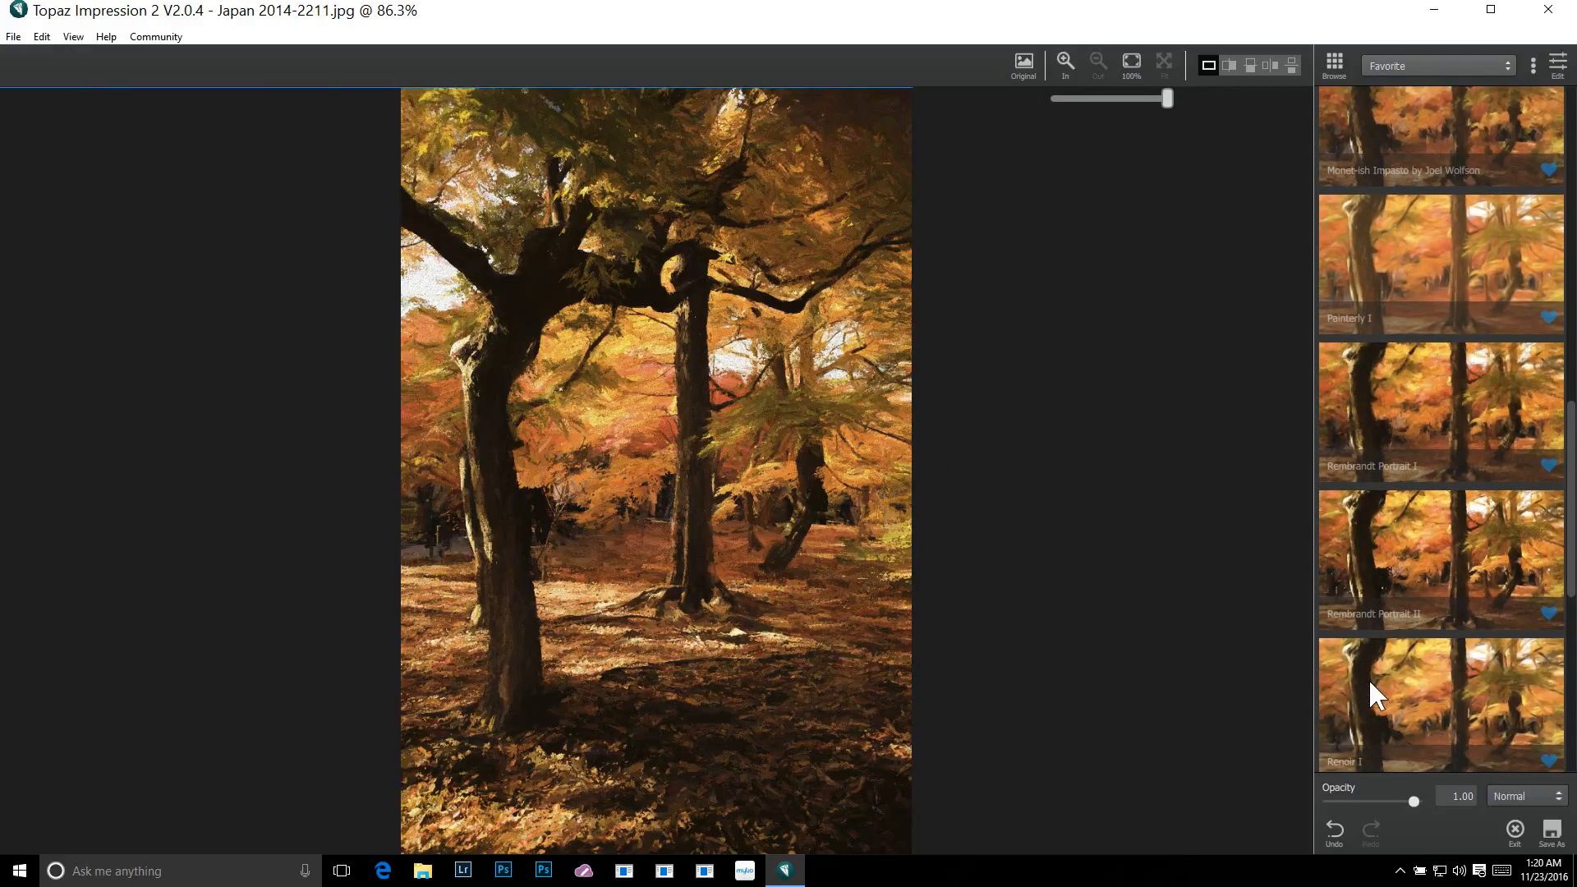
{"action": "scroll", "coordinate": [1371, 692], "scroll_direction": "down", "scroll_amount": 2}
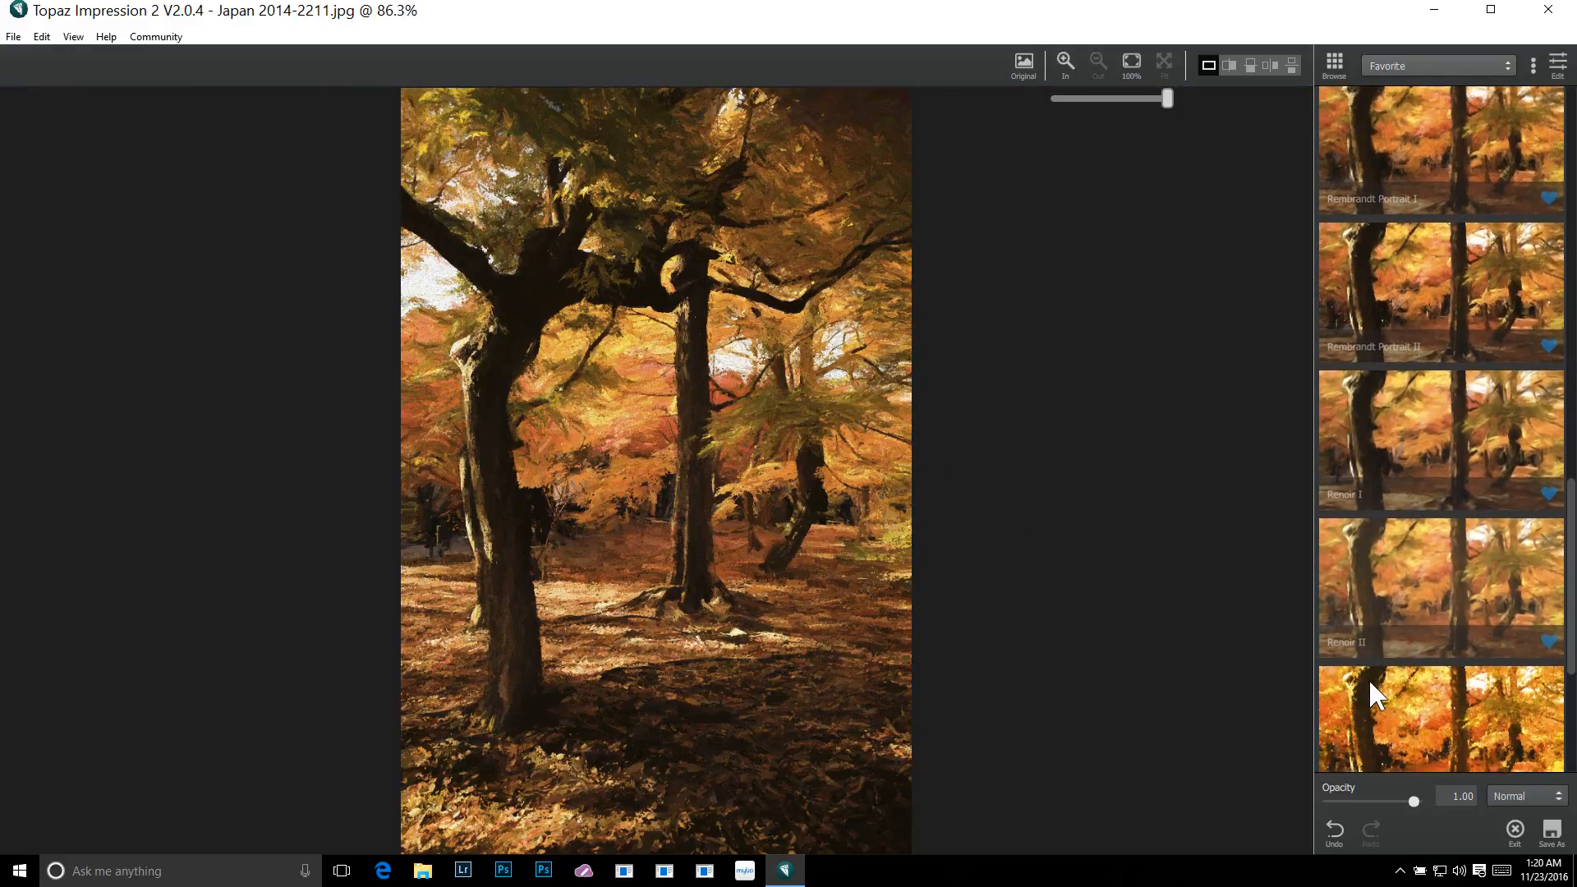
{"action": "left_click", "coordinate": [1360, 618]}
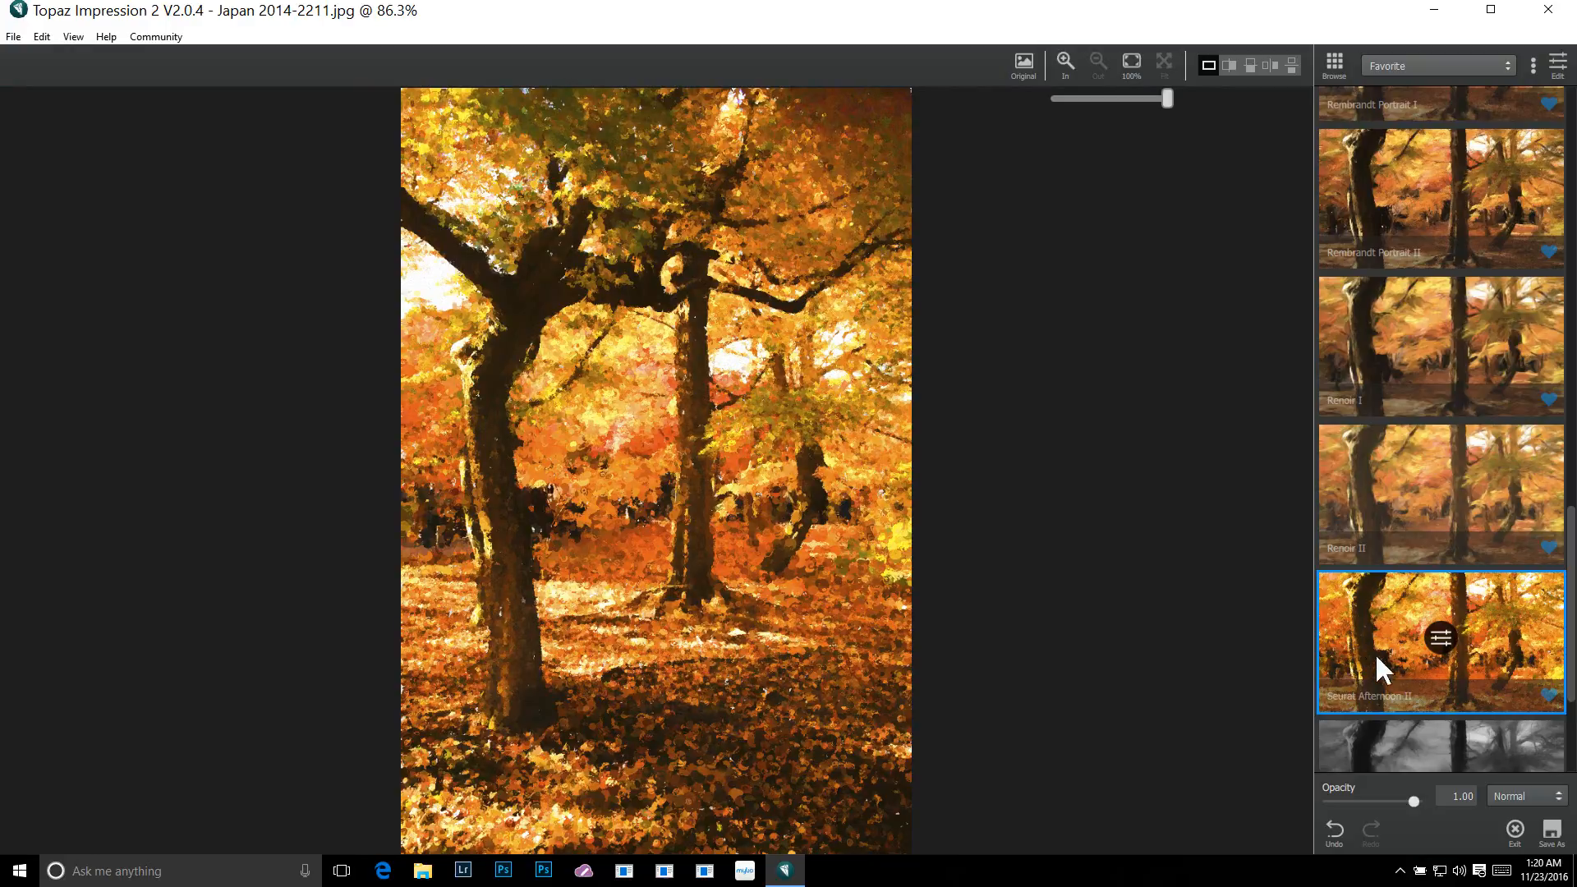
Apply the Van Gogh I effect from the favorites to the tree photo.
{"action": "scroll", "coordinate": [1426, 698], "scroll_direction": "down", "scroll_amount": 2}
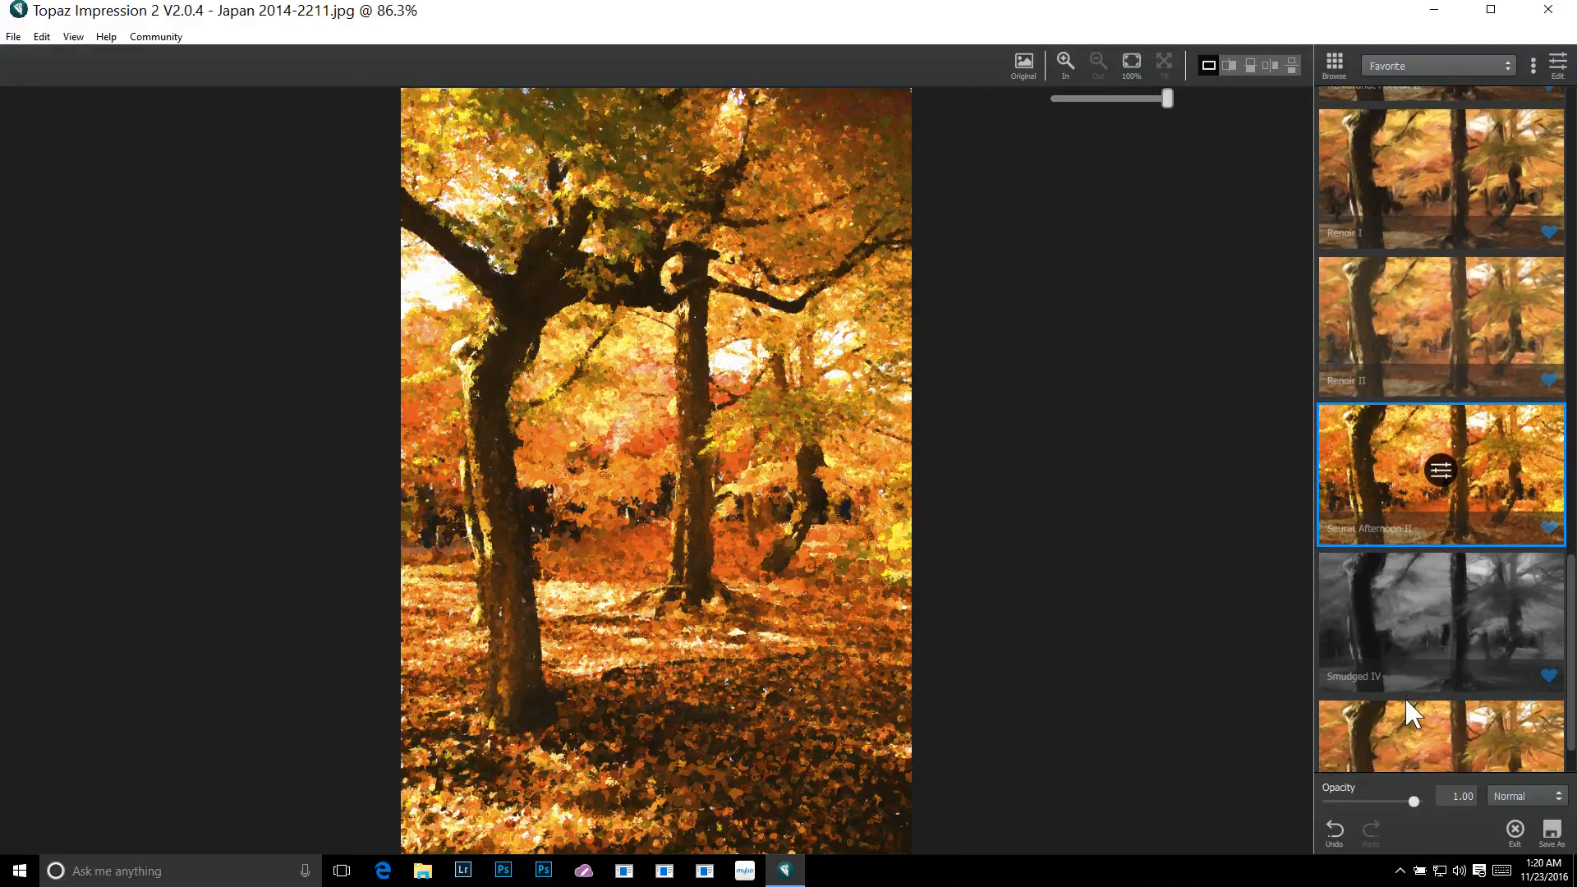
{"action": "scroll", "coordinate": [1406, 698], "scroll_direction": "down", "scroll_amount": 1}
{"action": "left_click", "coordinate": [1353, 659]}
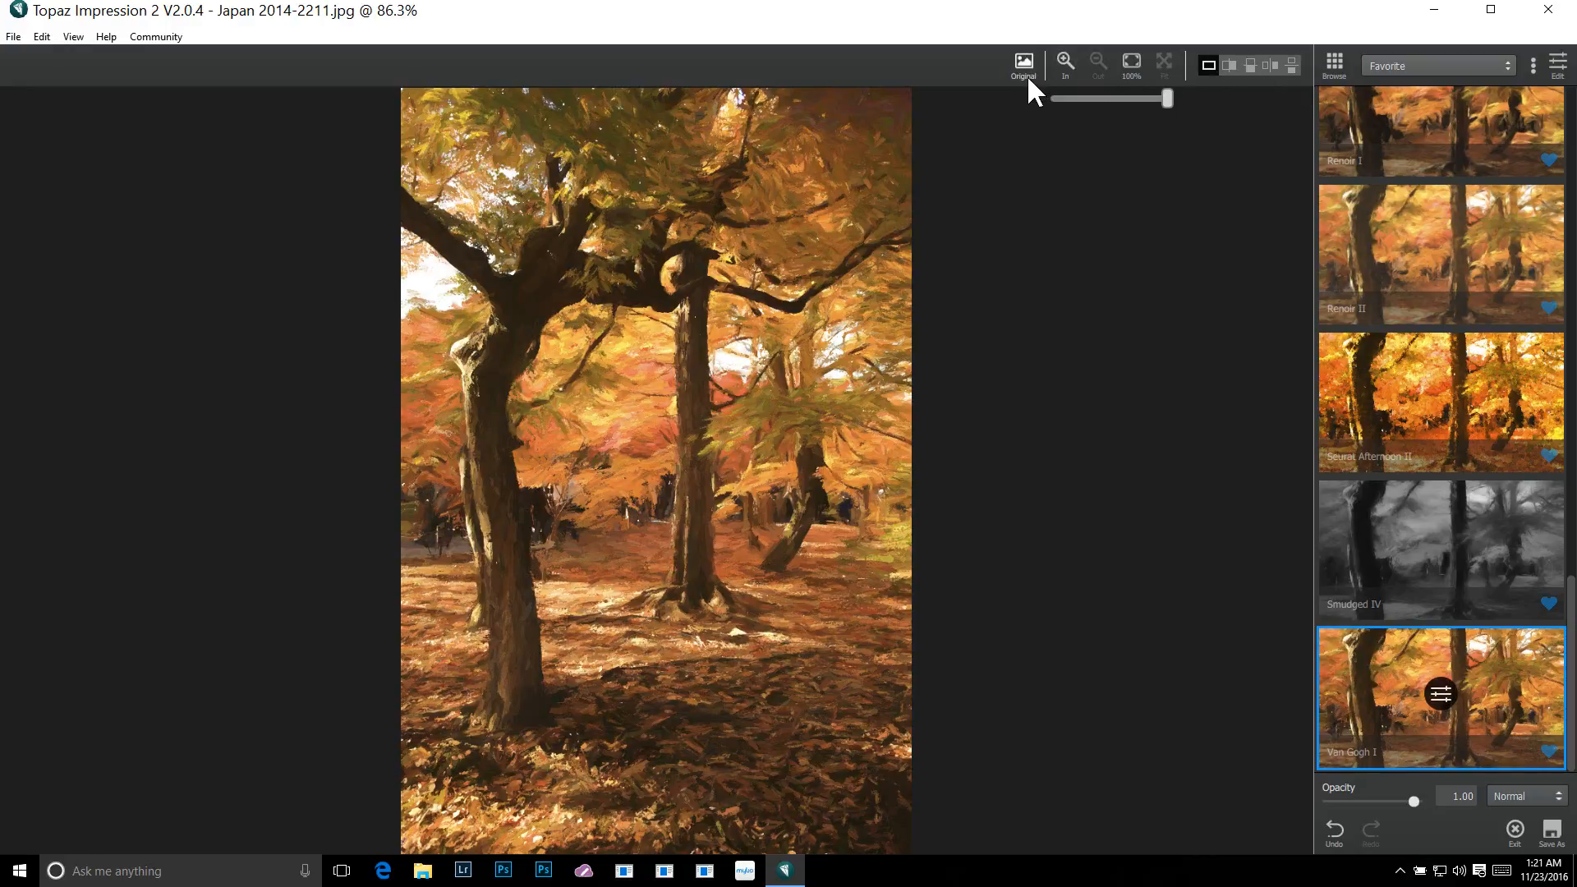
Compare the Van Gogh I result with the original photo and inspect it at 100% before fitting it to the view.
{"action": "left_click_drag", "start_coordinate": [1029, 66], "coordinate": [1029, 66]}
{"action": "left_click", "coordinate": [1131, 62]}
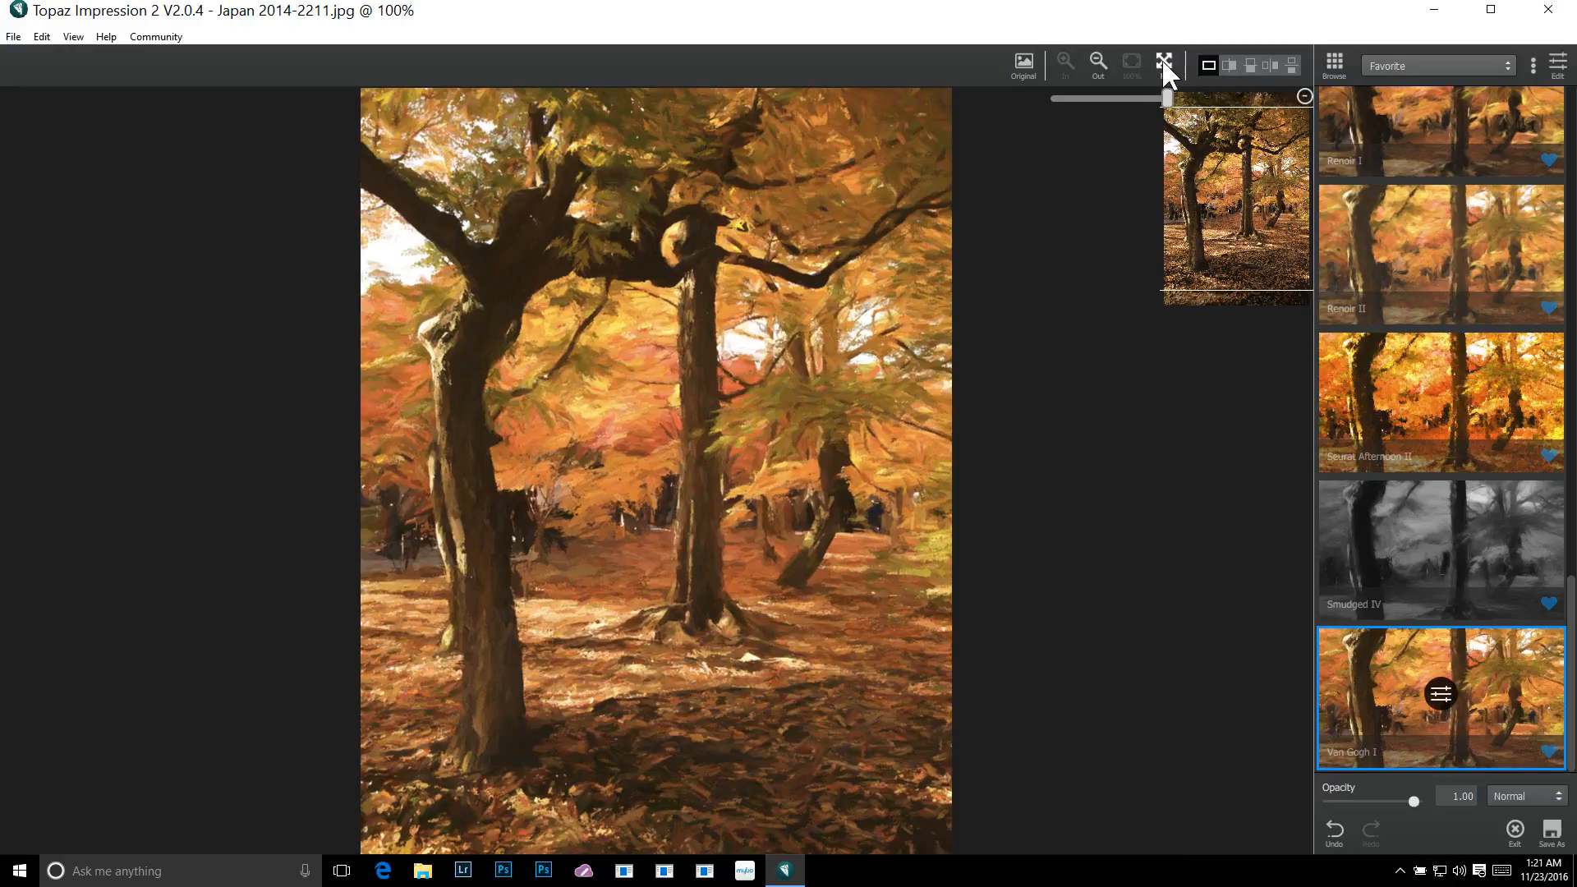
{"action": "left_click", "coordinate": [1164, 66]}
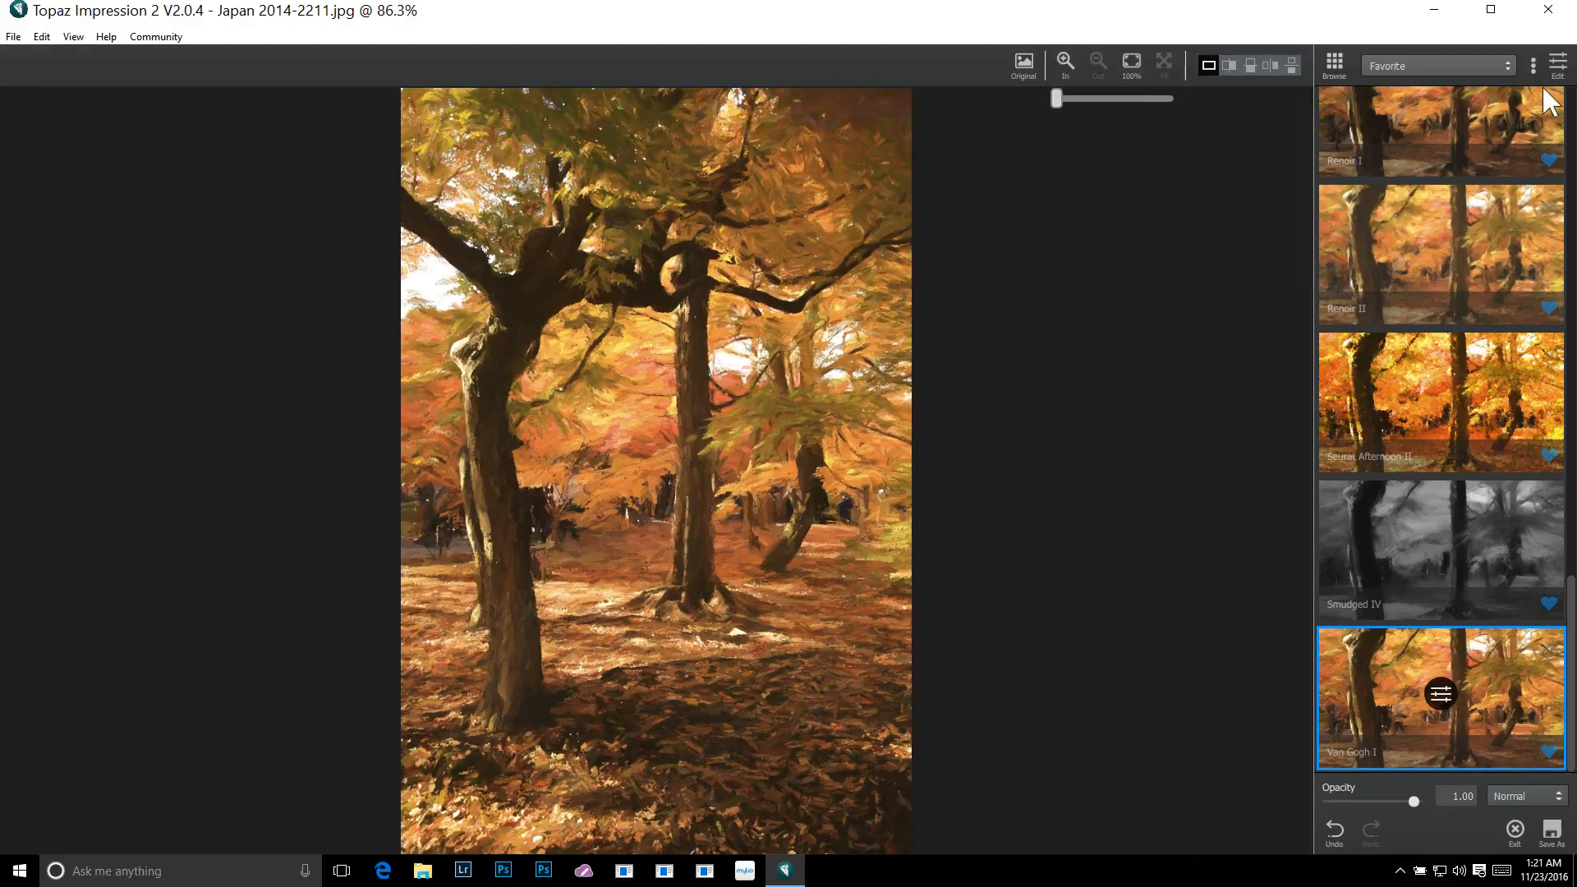
{"action": "left_click", "coordinate": [1557, 66]}
{"action": "left_click", "coordinate": [1556, 65]}
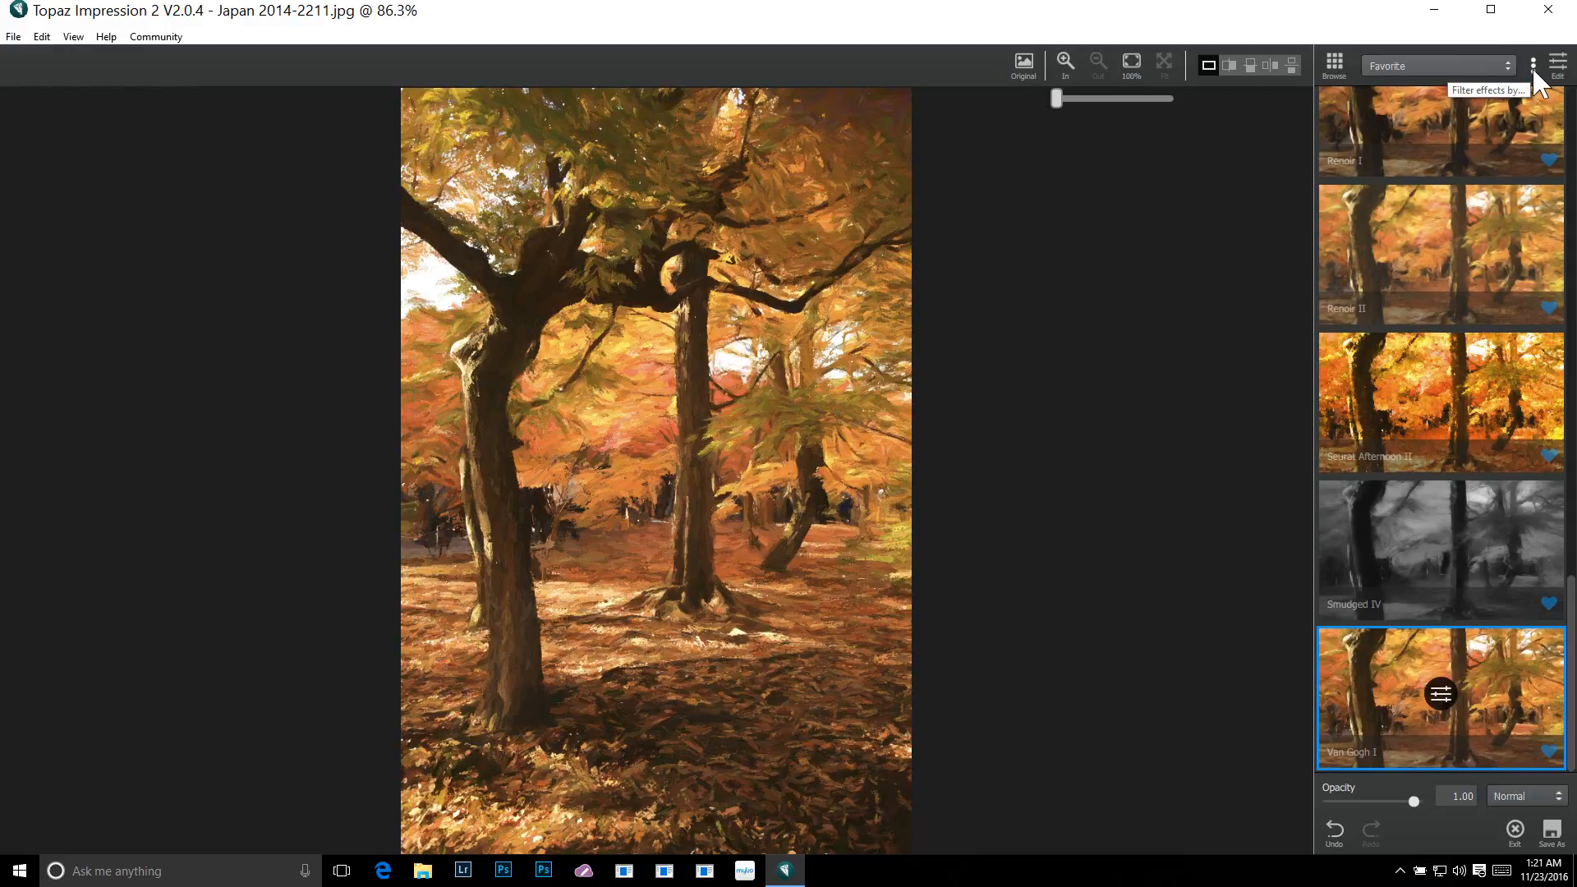
Switch the effects filter from categories to search and look up the degas and monet effects.
{"action": "left_click", "coordinate": [1532, 66]}
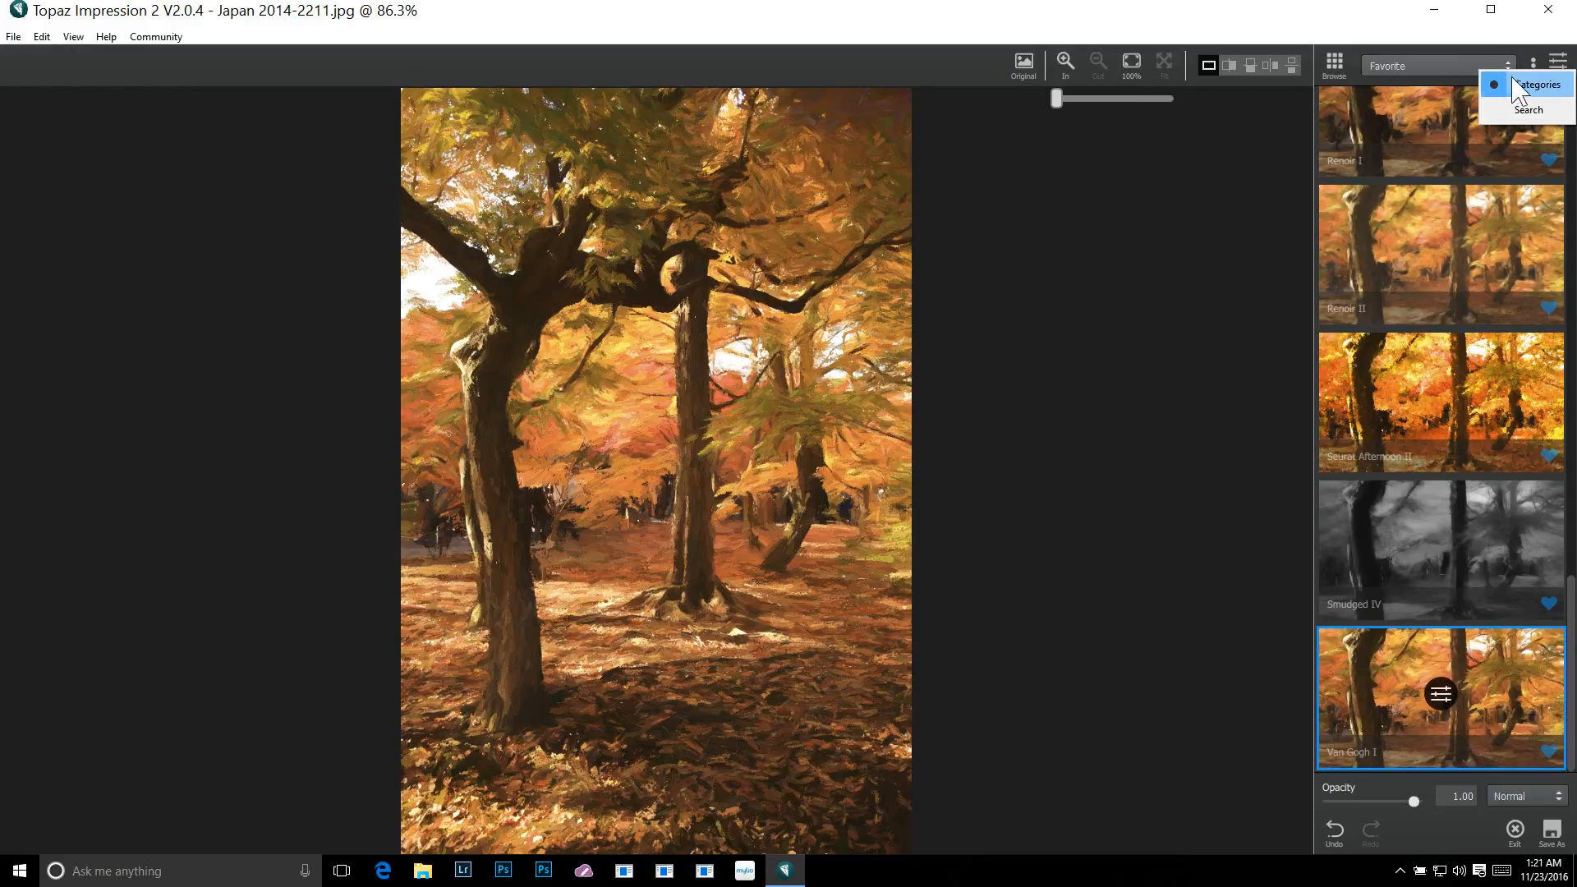
{"action": "left_click", "coordinate": [1520, 105]}
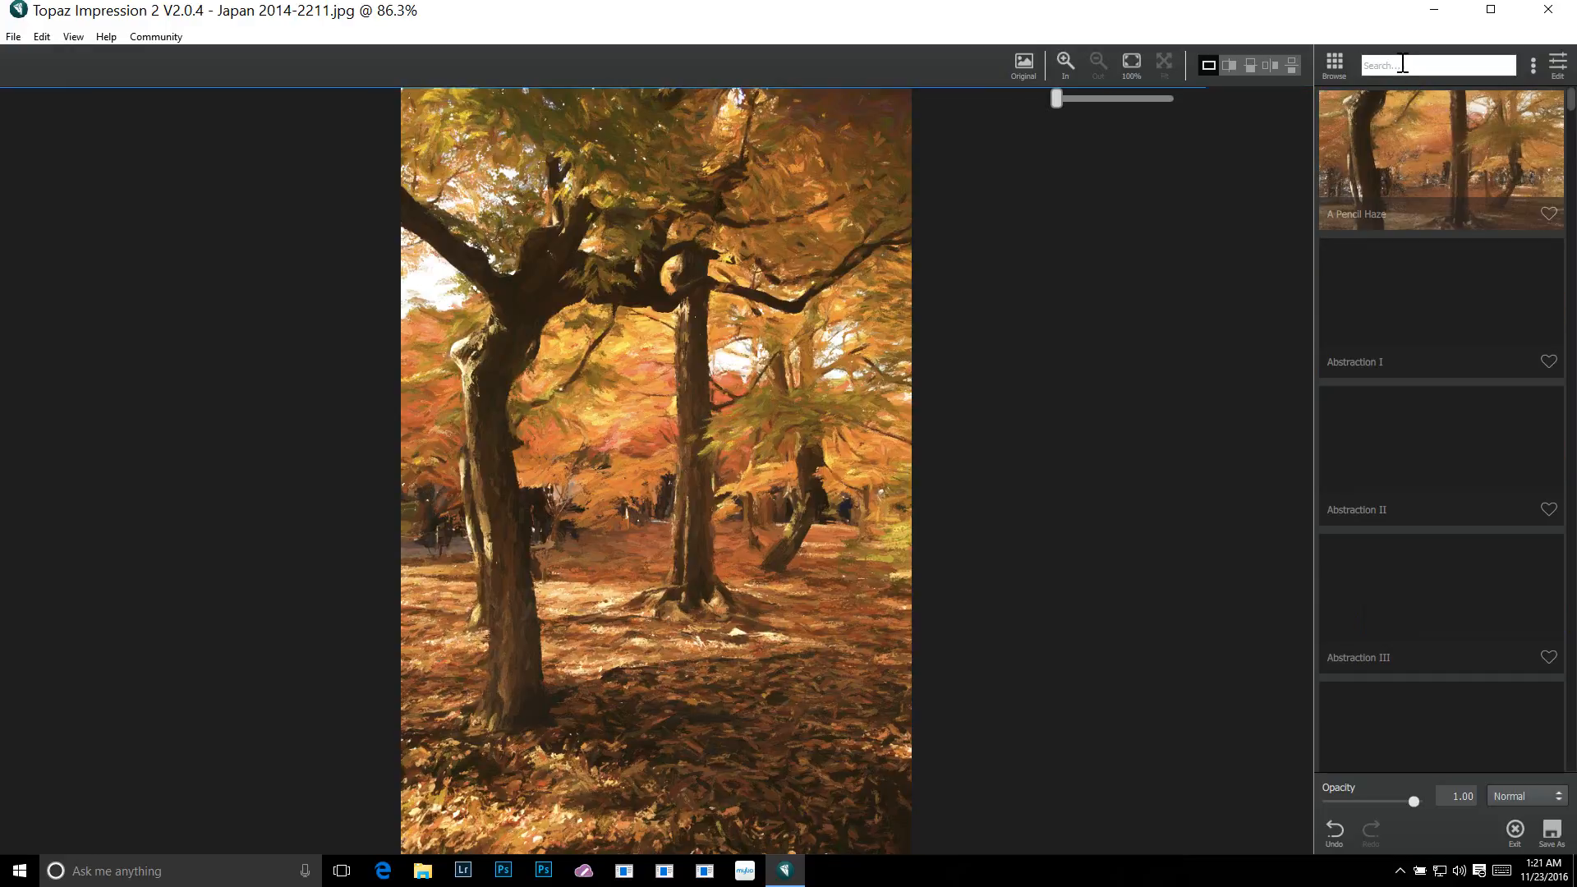
{"action": "type", "text": "degas"}
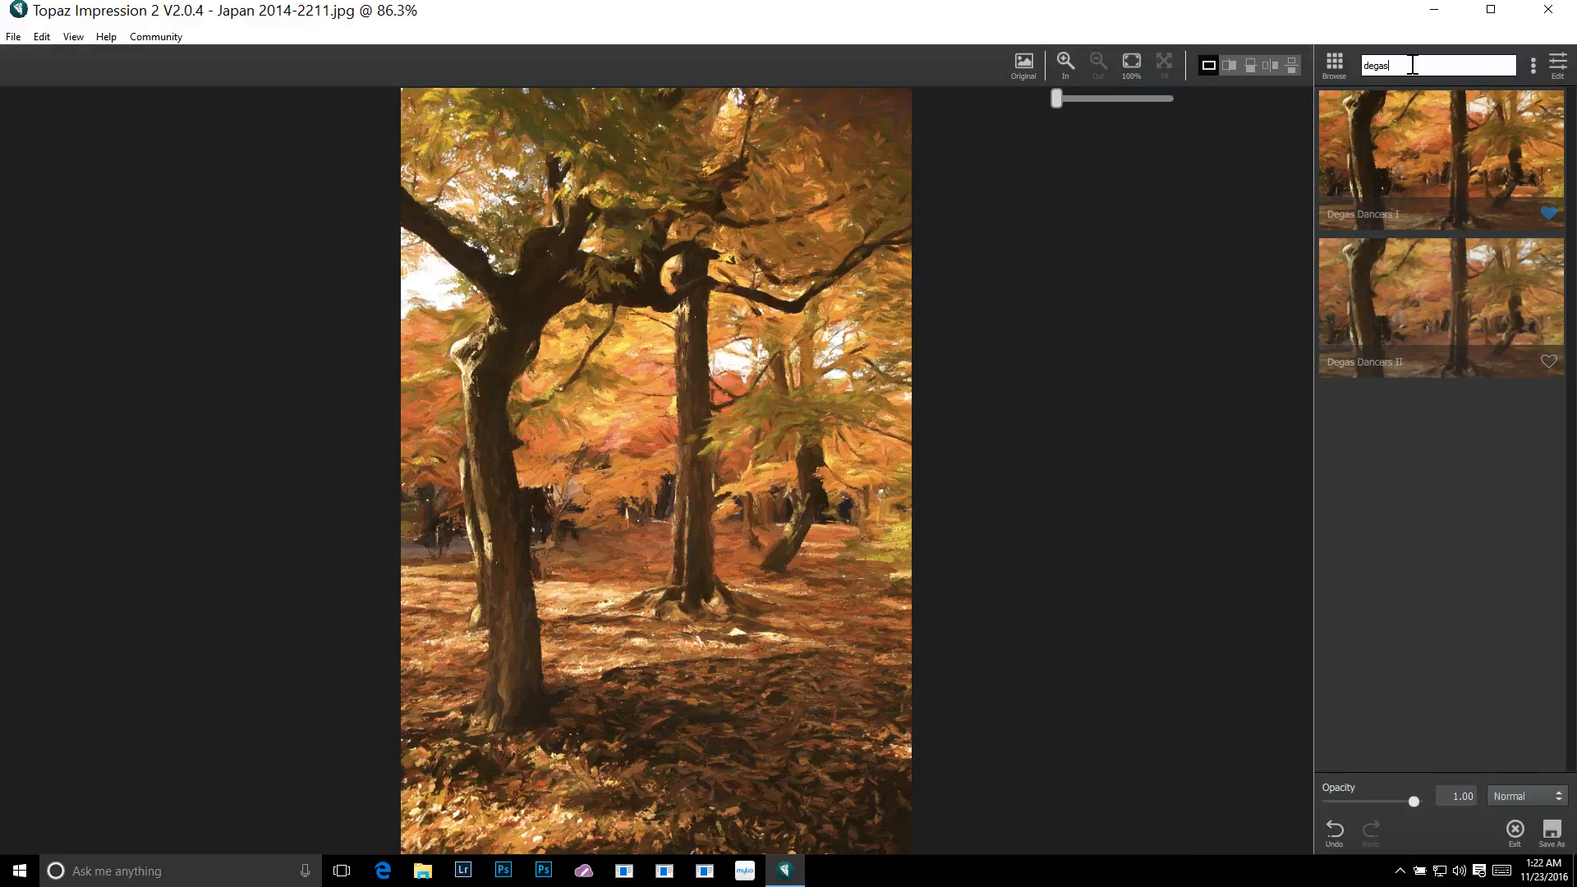
{"action": "double_click", "coordinate": [1411, 65]}
{"action": "type", "text": "monet"}
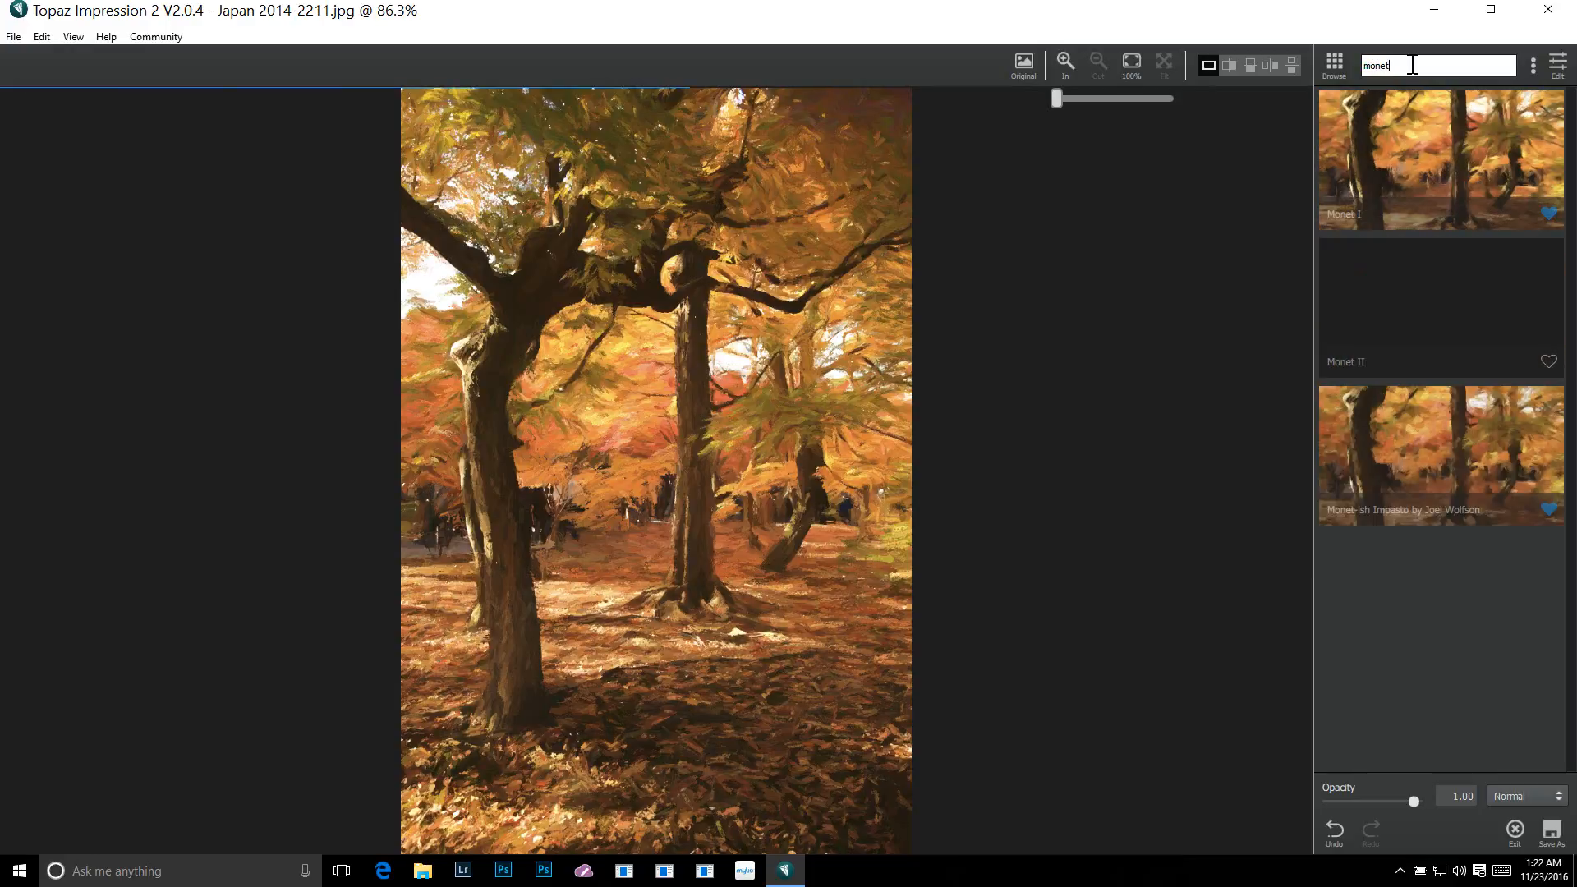
Expand the effects browser to a three-column grid showing the All category with the search text cleared.
{"action": "left_click", "coordinate": [1336, 60]}
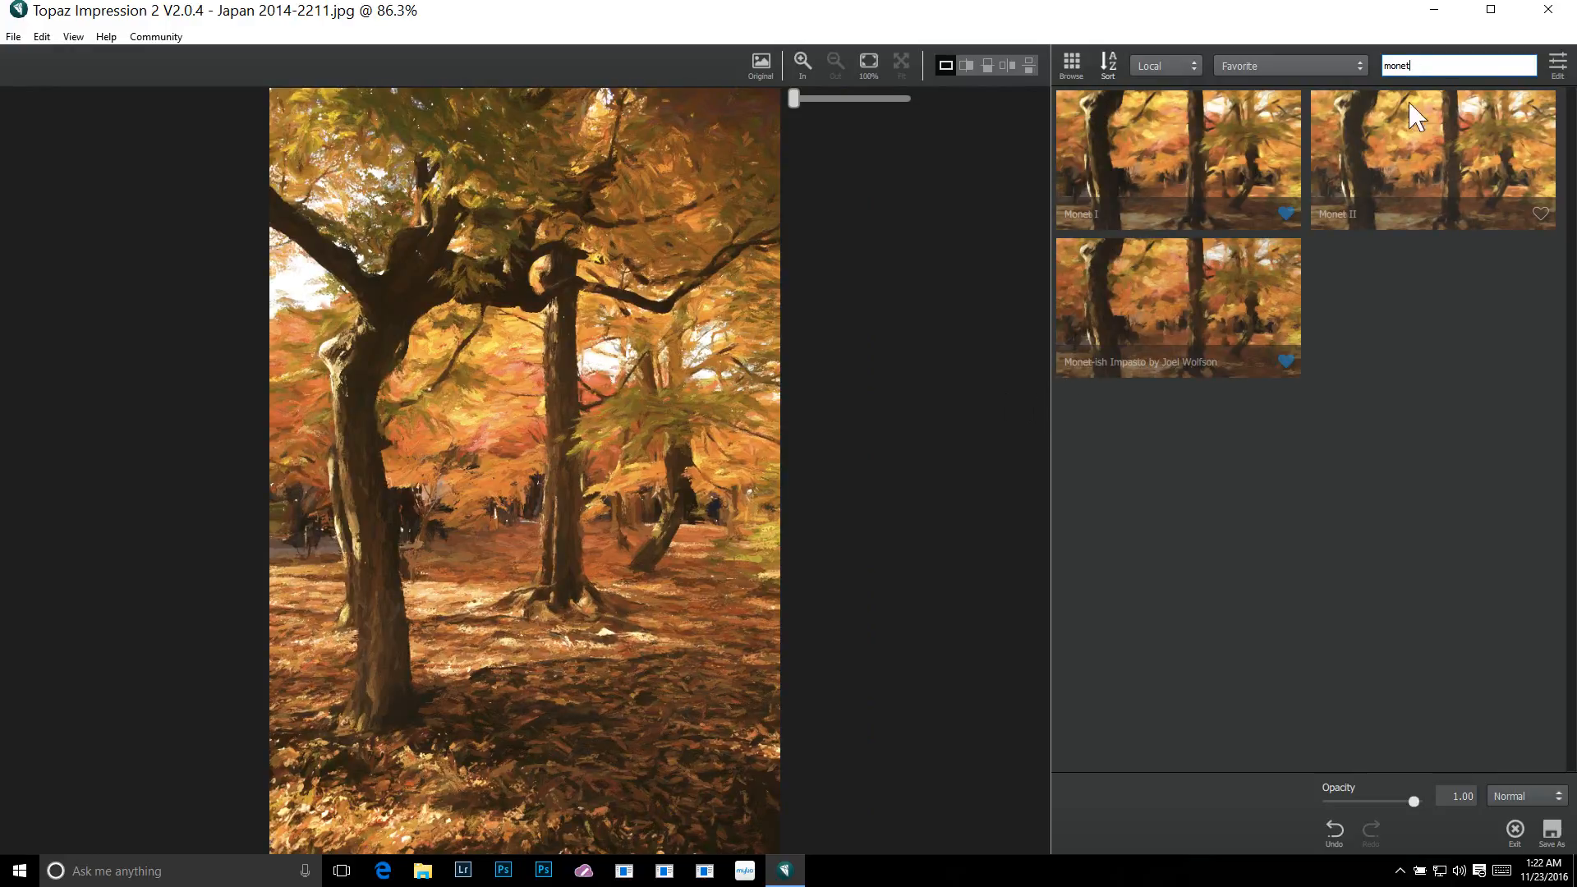
{"action": "left_click", "coordinate": [1336, 64]}
{"action": "left_click", "coordinate": [1281, 84]}
{"action": "key", "text": "BackSpace"}
{"action": "key", "text": "BackSpace"}
{"action": "key", "text": "BackSpace"}
{"action": "key", "text": "BackSpace"}
{"action": "key", "text": "BackSpace"}
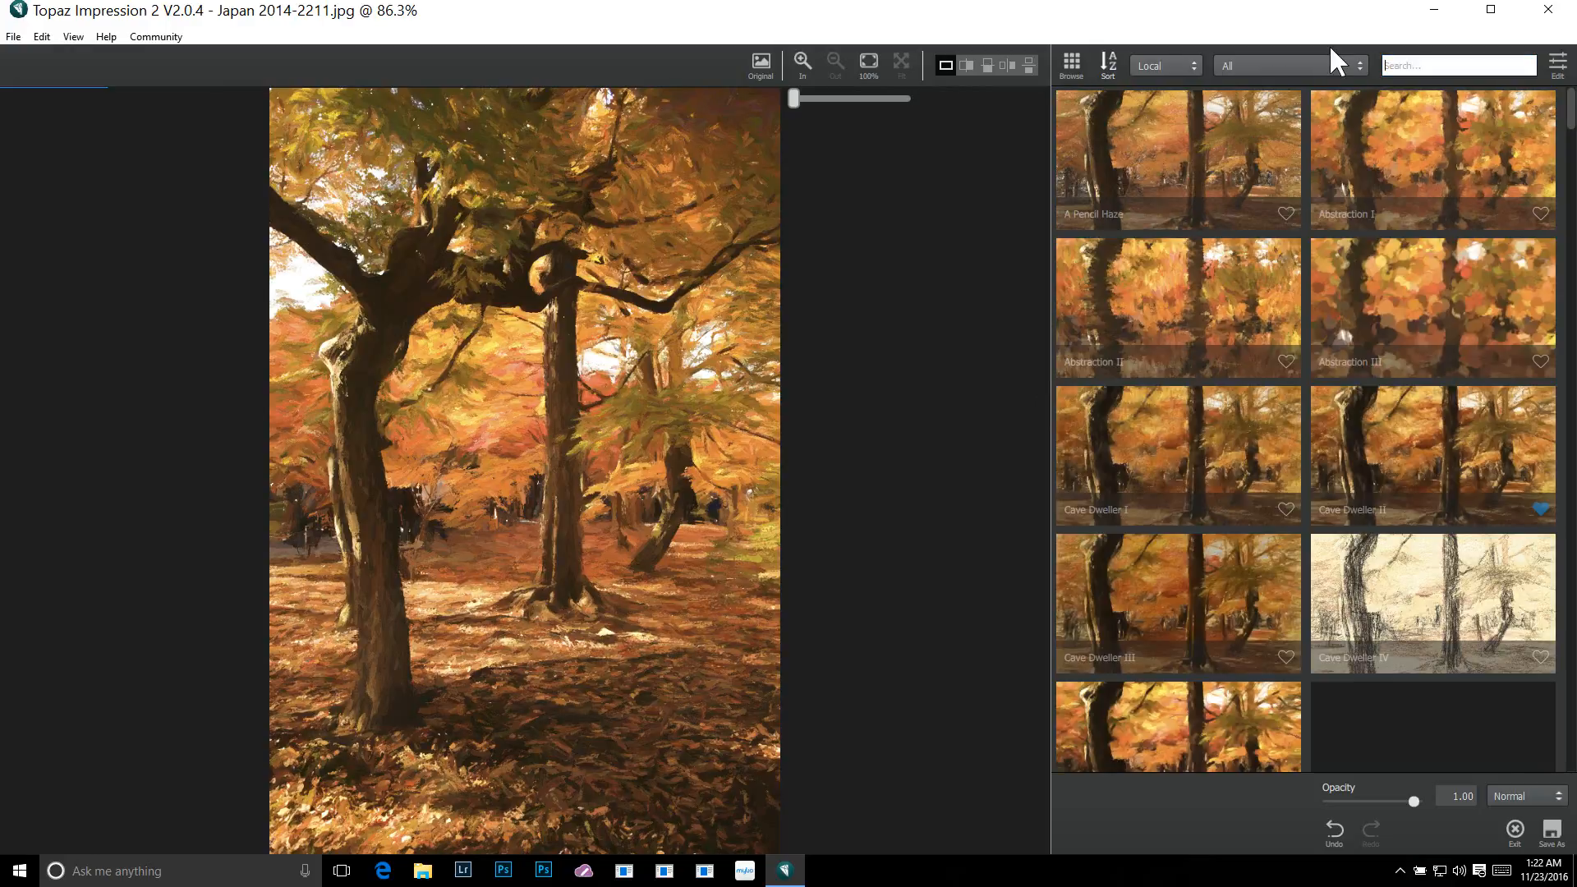
{"action": "left_click", "coordinate": [1071, 66]}
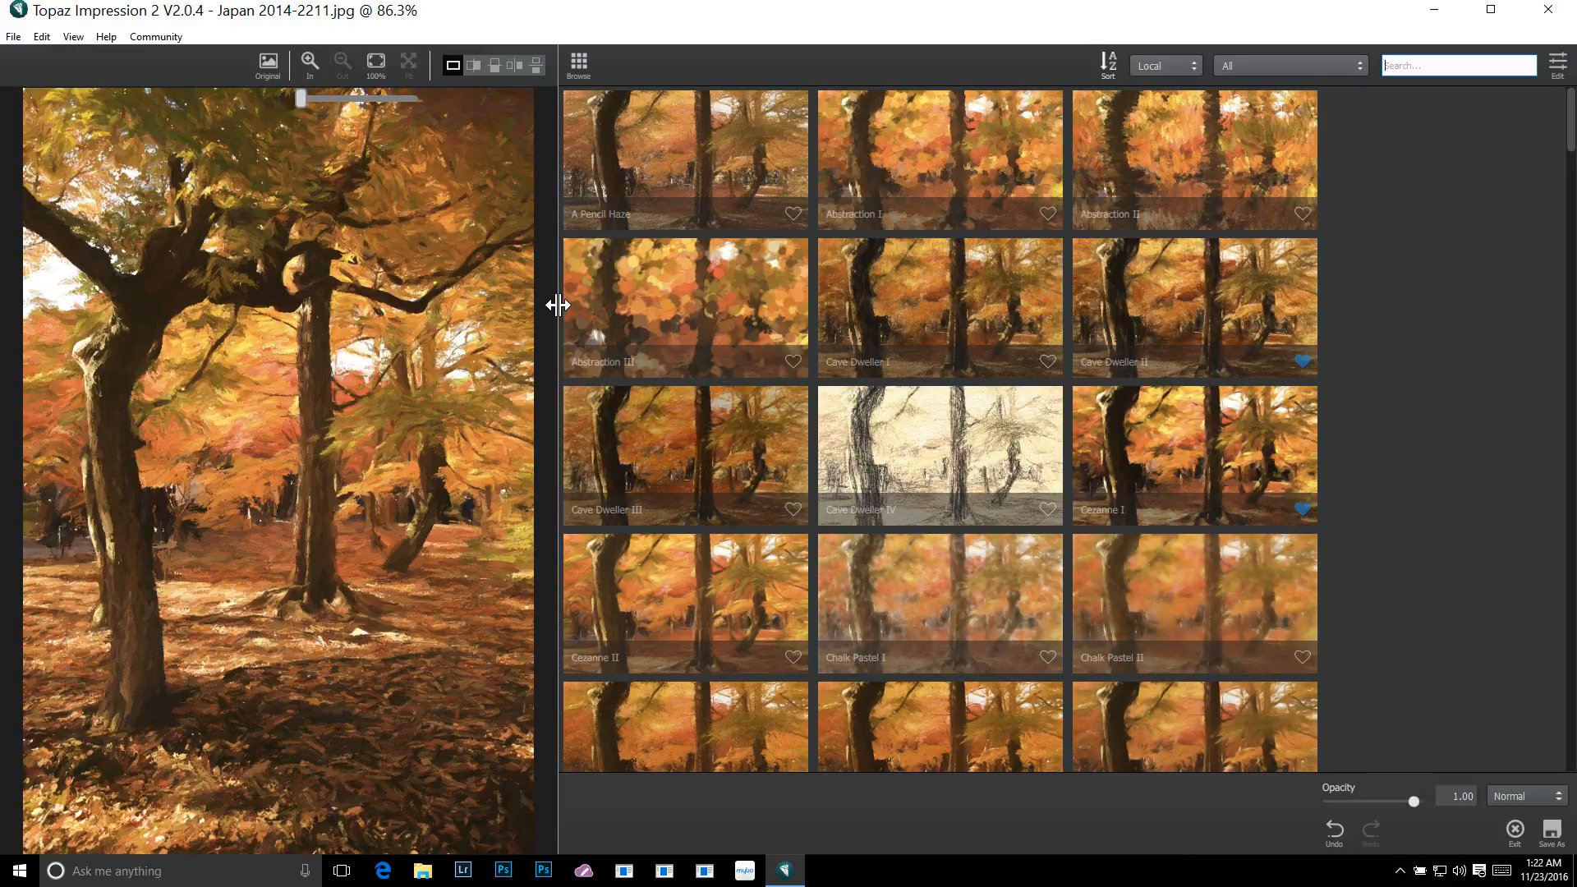
{"action": "left_click_drag", "start_coordinate": [554, 305], "coordinate": [770, 320]}
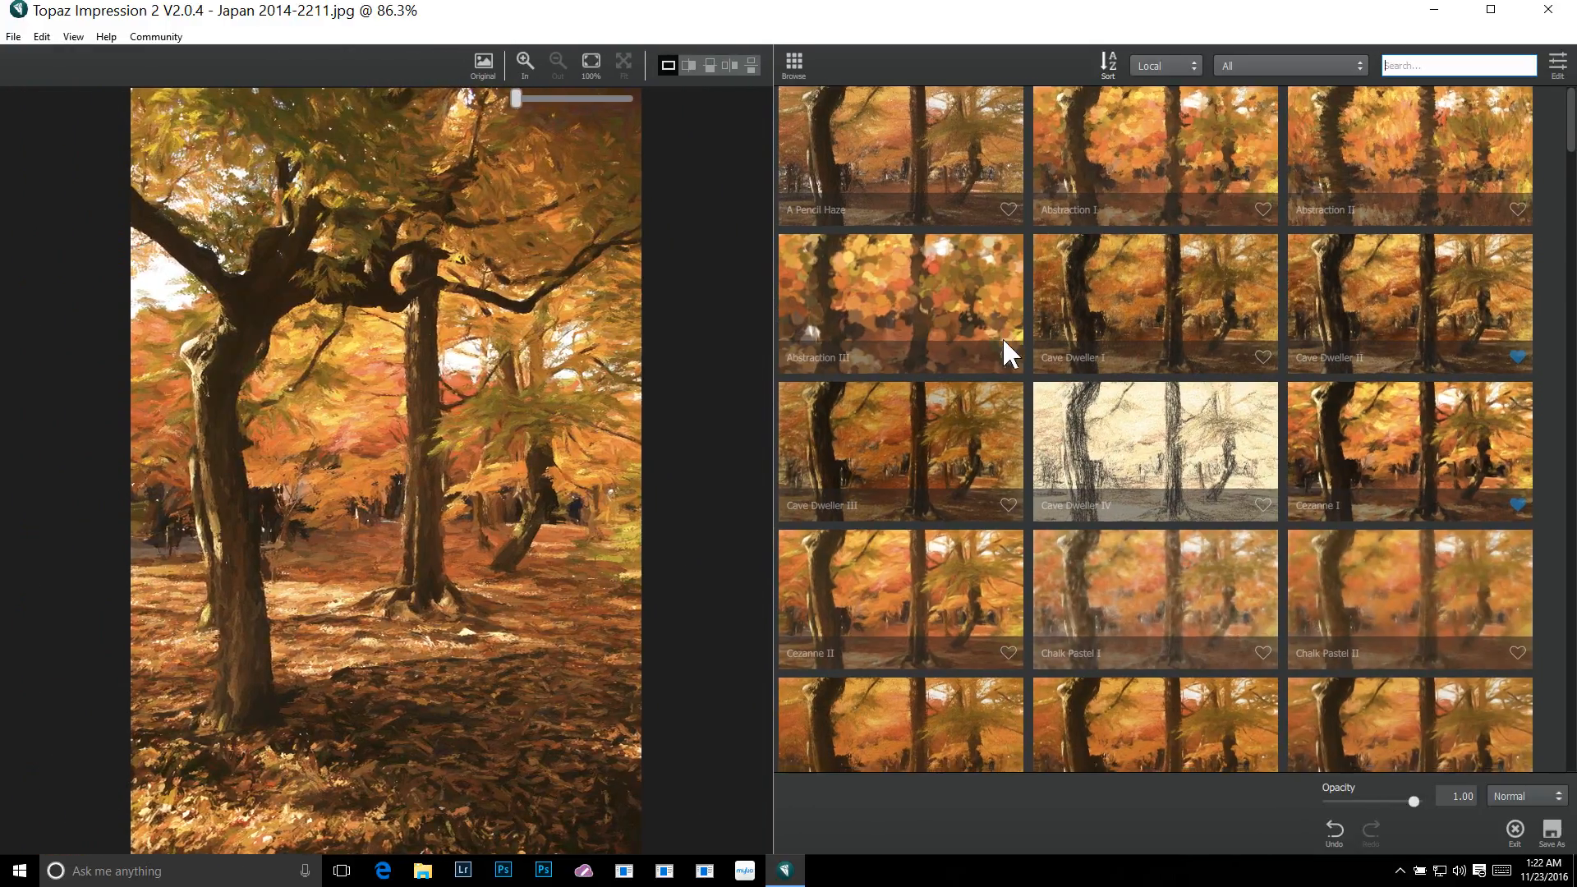
Look through the thumbnails of all local effects, from A Pencil Haze to the Rembrandt Portrait effects.
{"action": "scroll", "coordinate": [1003, 337], "scroll_direction": "down", "scroll_amount": 5}
{"action": "scroll", "coordinate": [1011, 361], "scroll_direction": "down", "scroll_amount": 8}
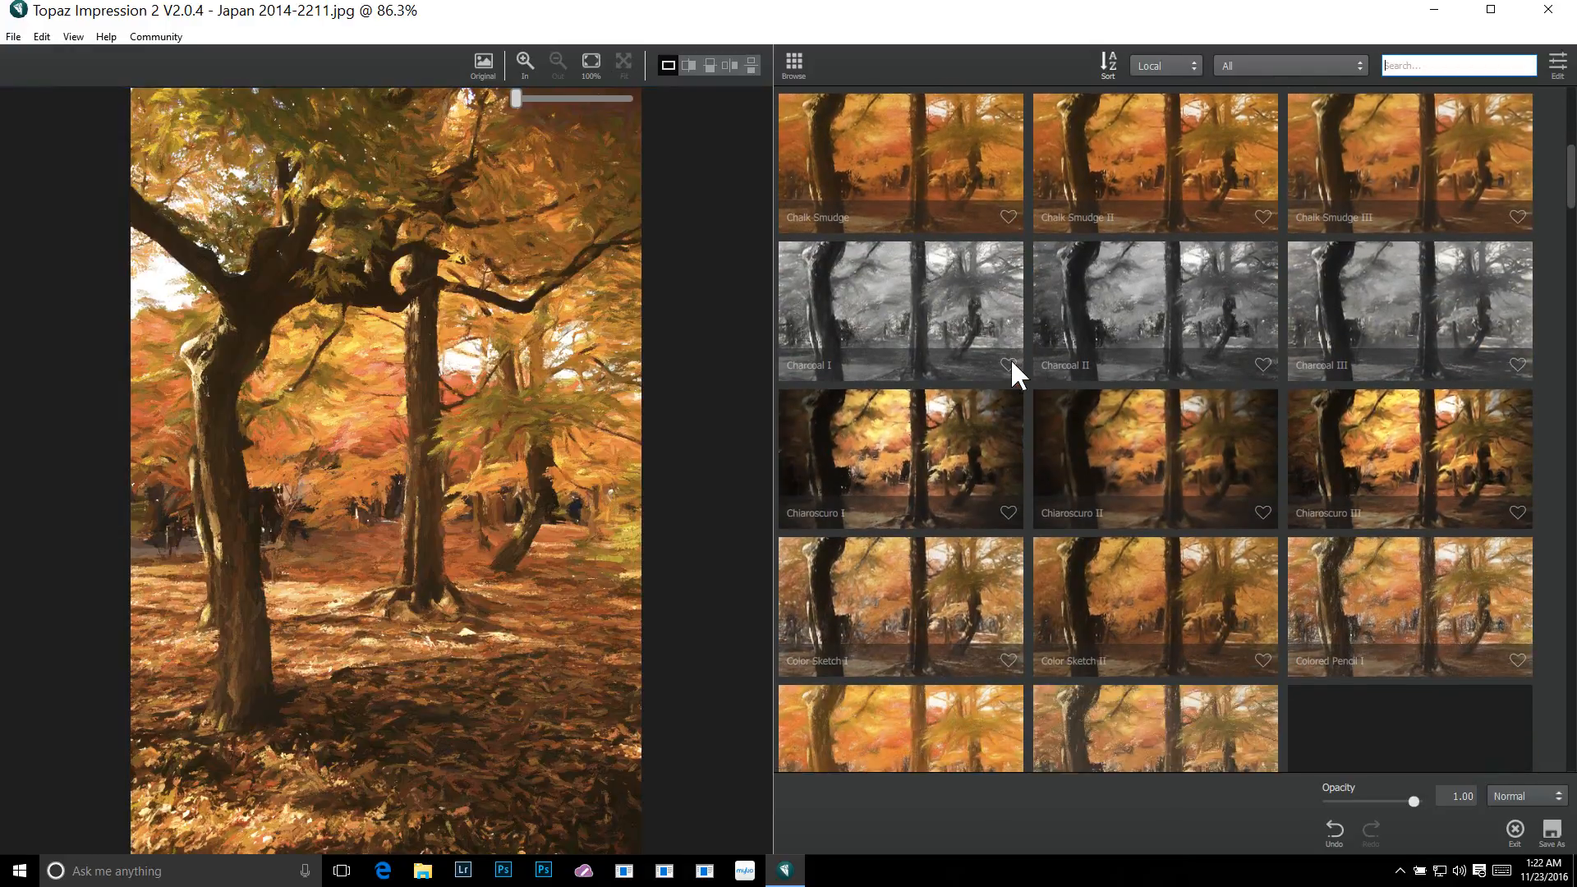
{"action": "scroll", "coordinate": [1010, 361], "scroll_direction": "down", "scroll_amount": 2}
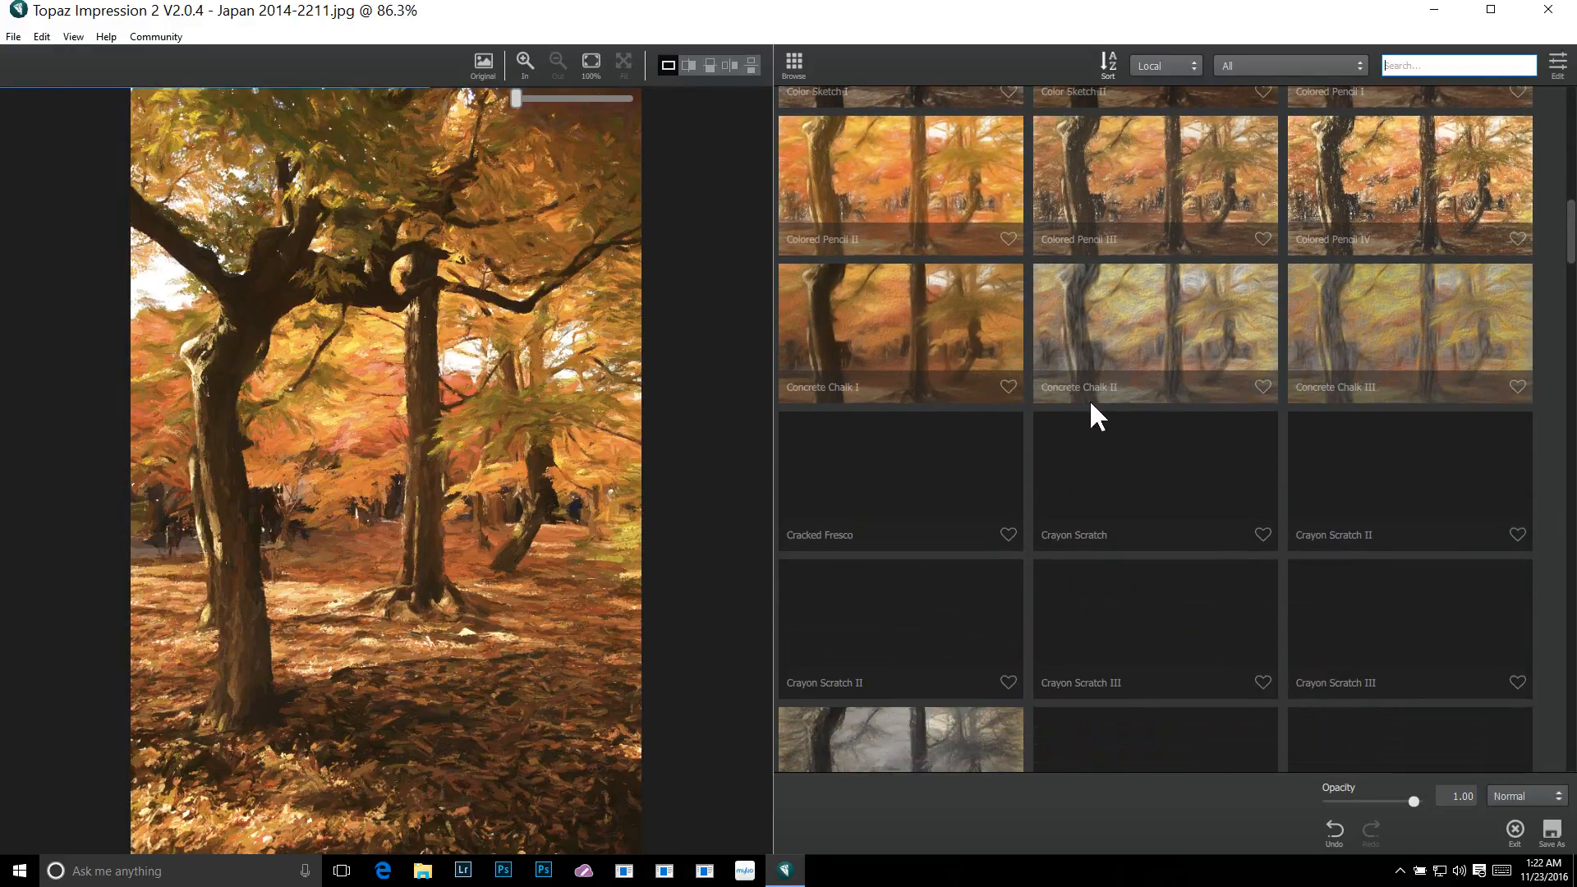
{"action": "scroll", "coordinate": [1122, 449], "scroll_direction": "down", "scroll_amount": 3}
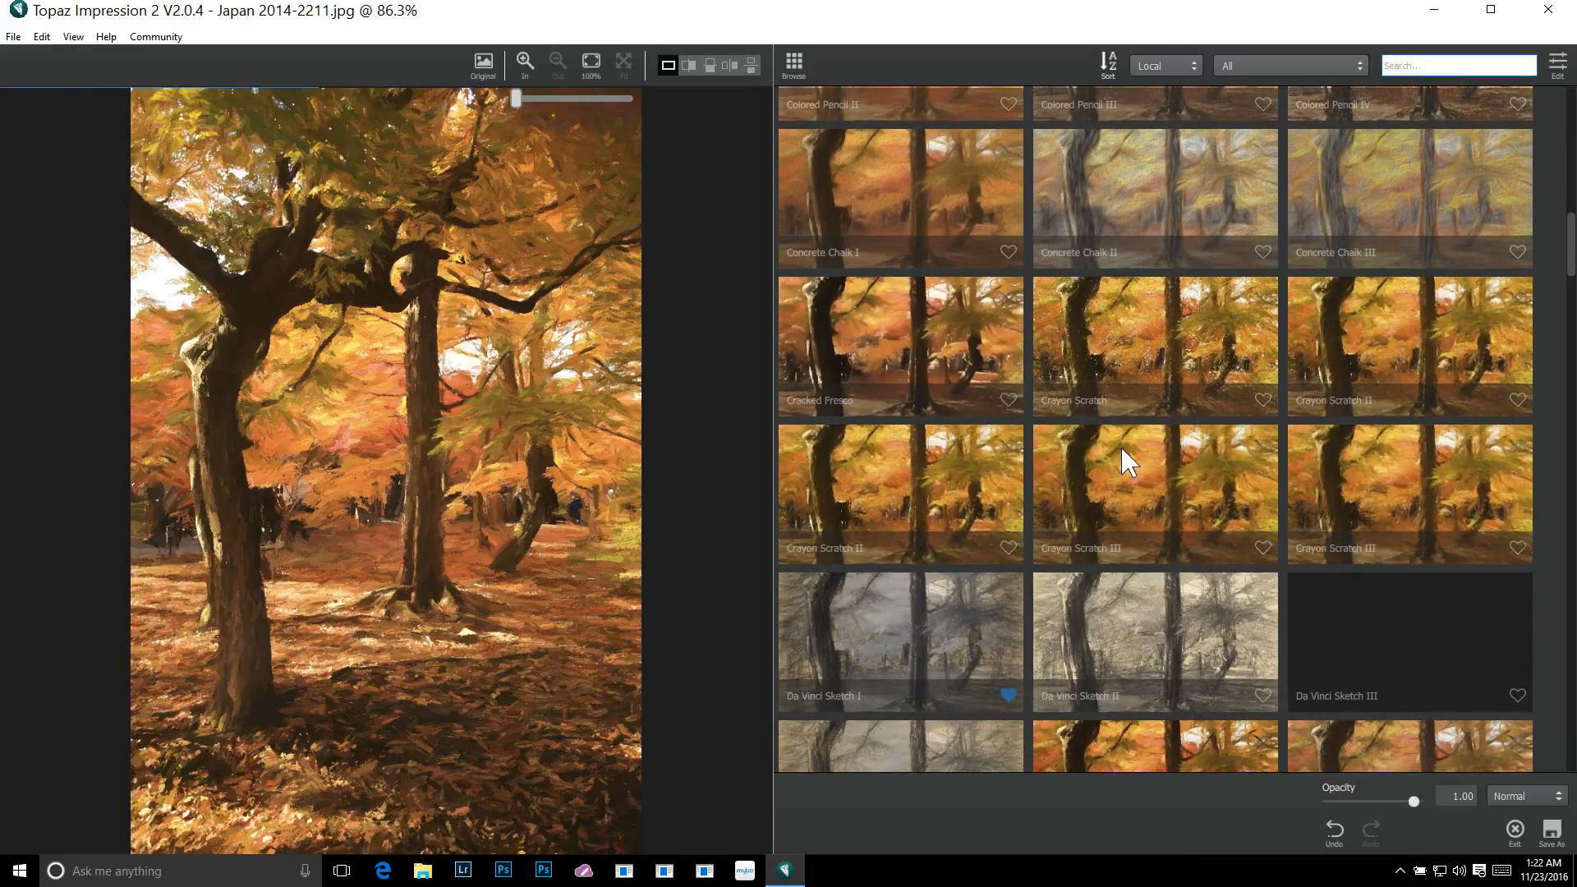
{"action": "scroll", "coordinate": [1121, 448], "scroll_direction": "down", "scroll_amount": 4}
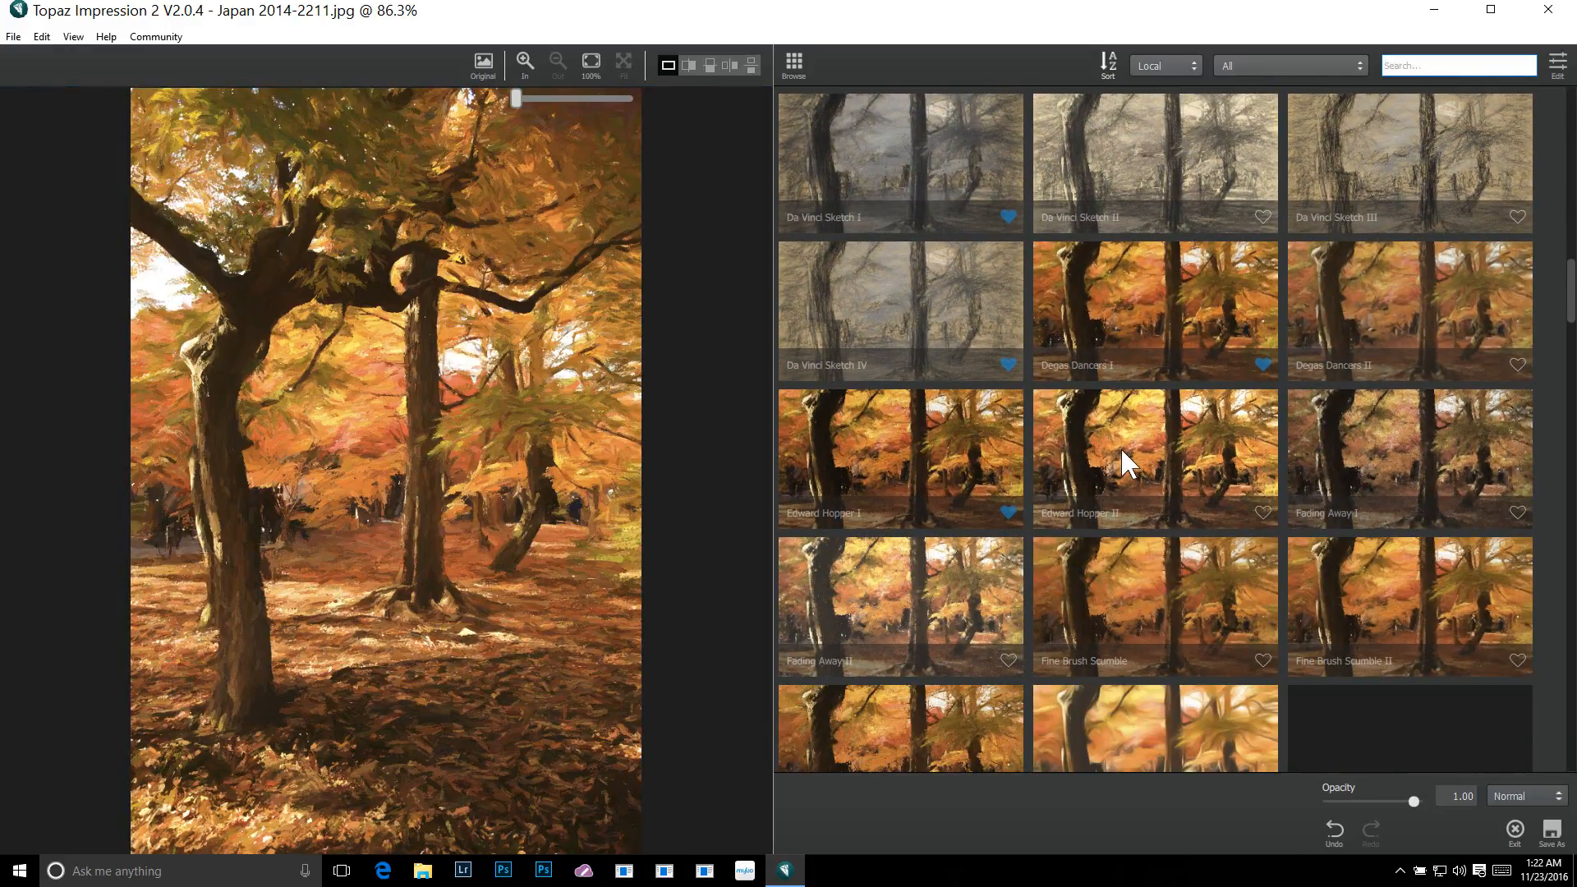
{"action": "scroll", "coordinate": [1120, 449], "scroll_direction": "down", "scroll_amount": 3}
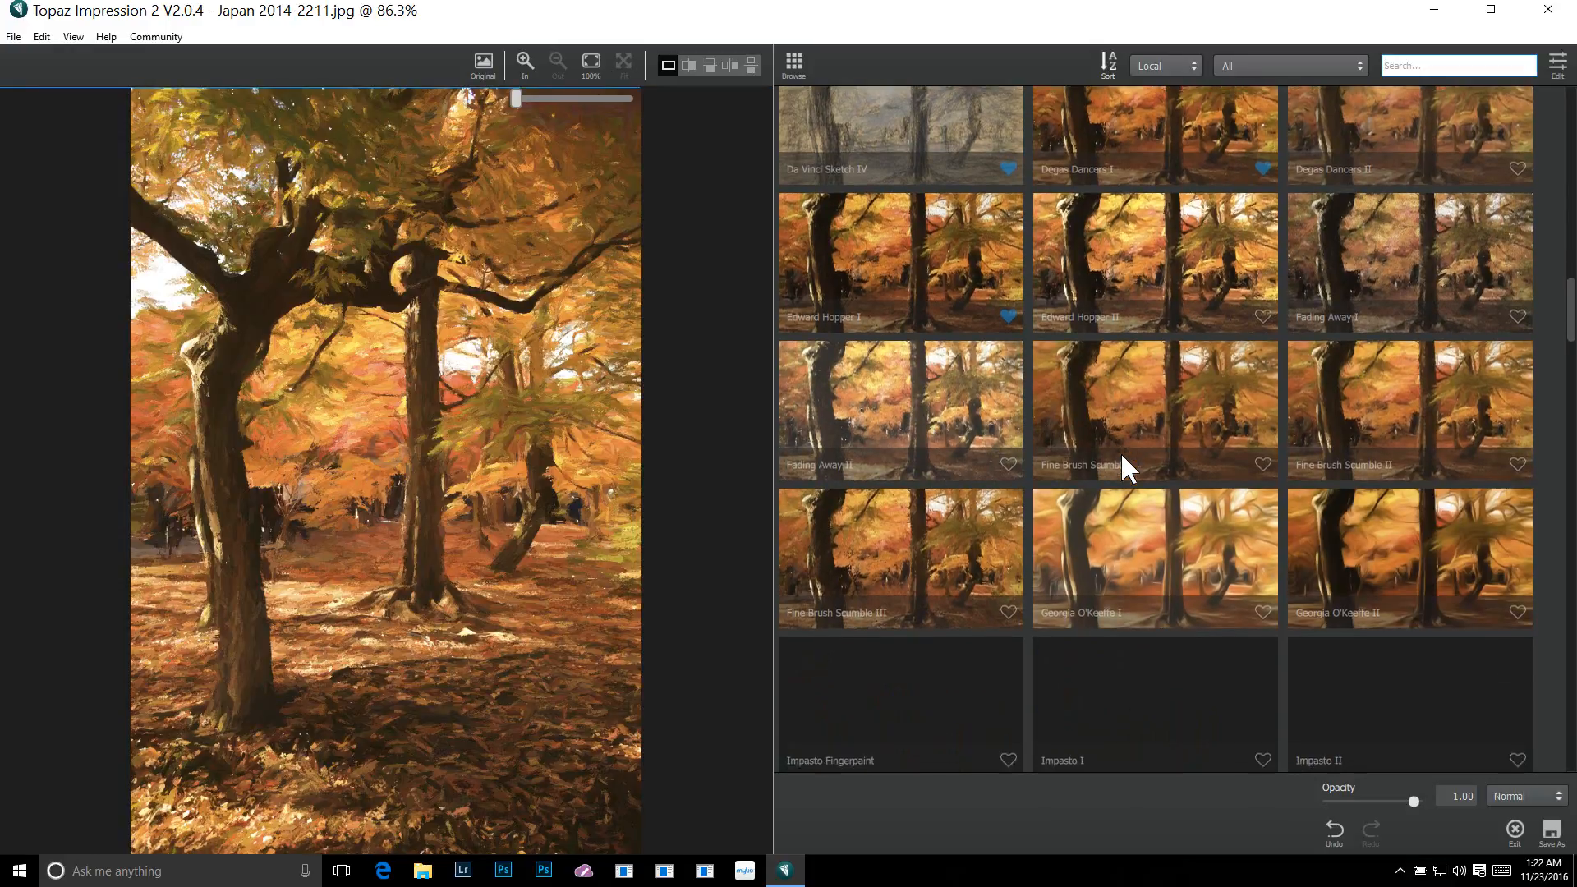
{"action": "scroll", "coordinate": [1120, 451], "scroll_direction": "down", "scroll_amount": 2}
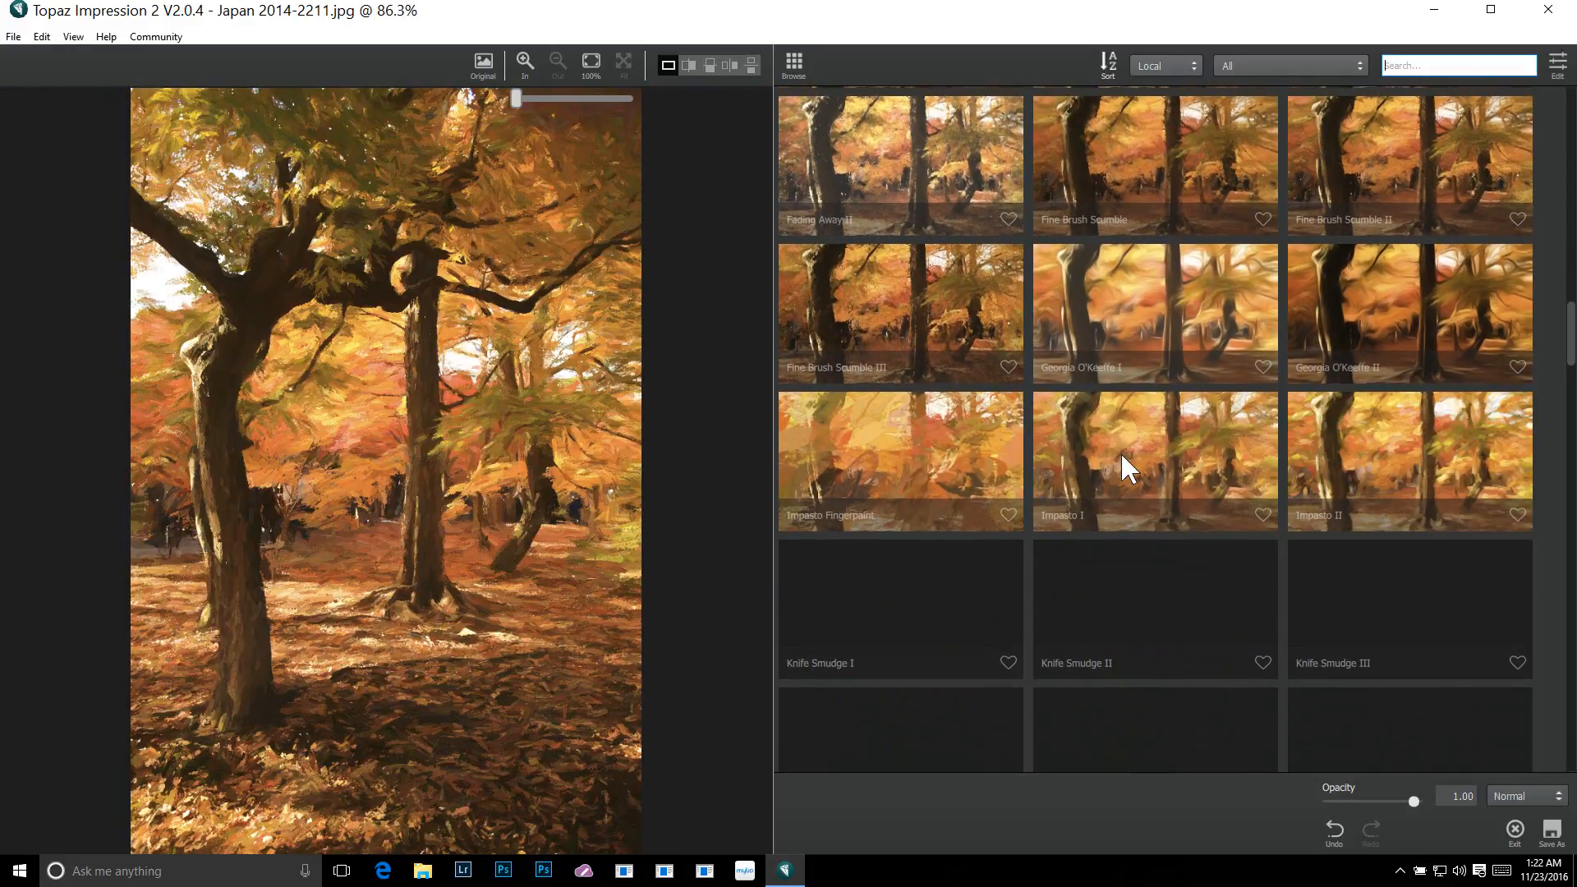
{"action": "scroll", "coordinate": [1120, 451], "scroll_direction": "down", "scroll_amount": 2}
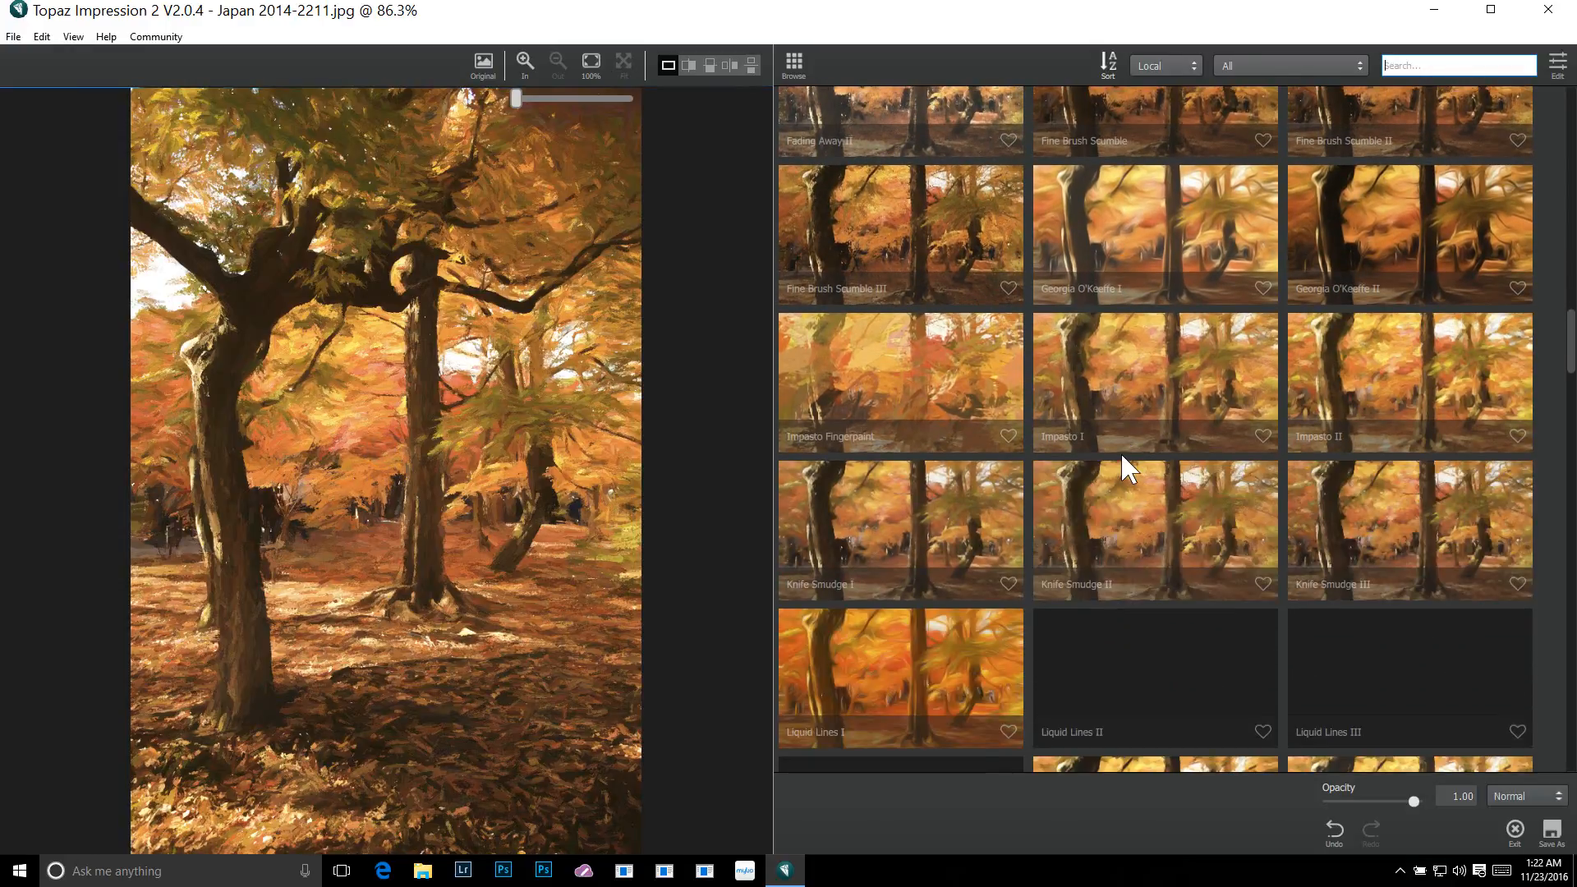
{"action": "scroll", "coordinate": [1121, 455], "scroll_direction": "down", "scroll_amount": 2}
{"action": "scroll", "coordinate": [1121, 456], "scroll_direction": "down", "scroll_amount": 3}
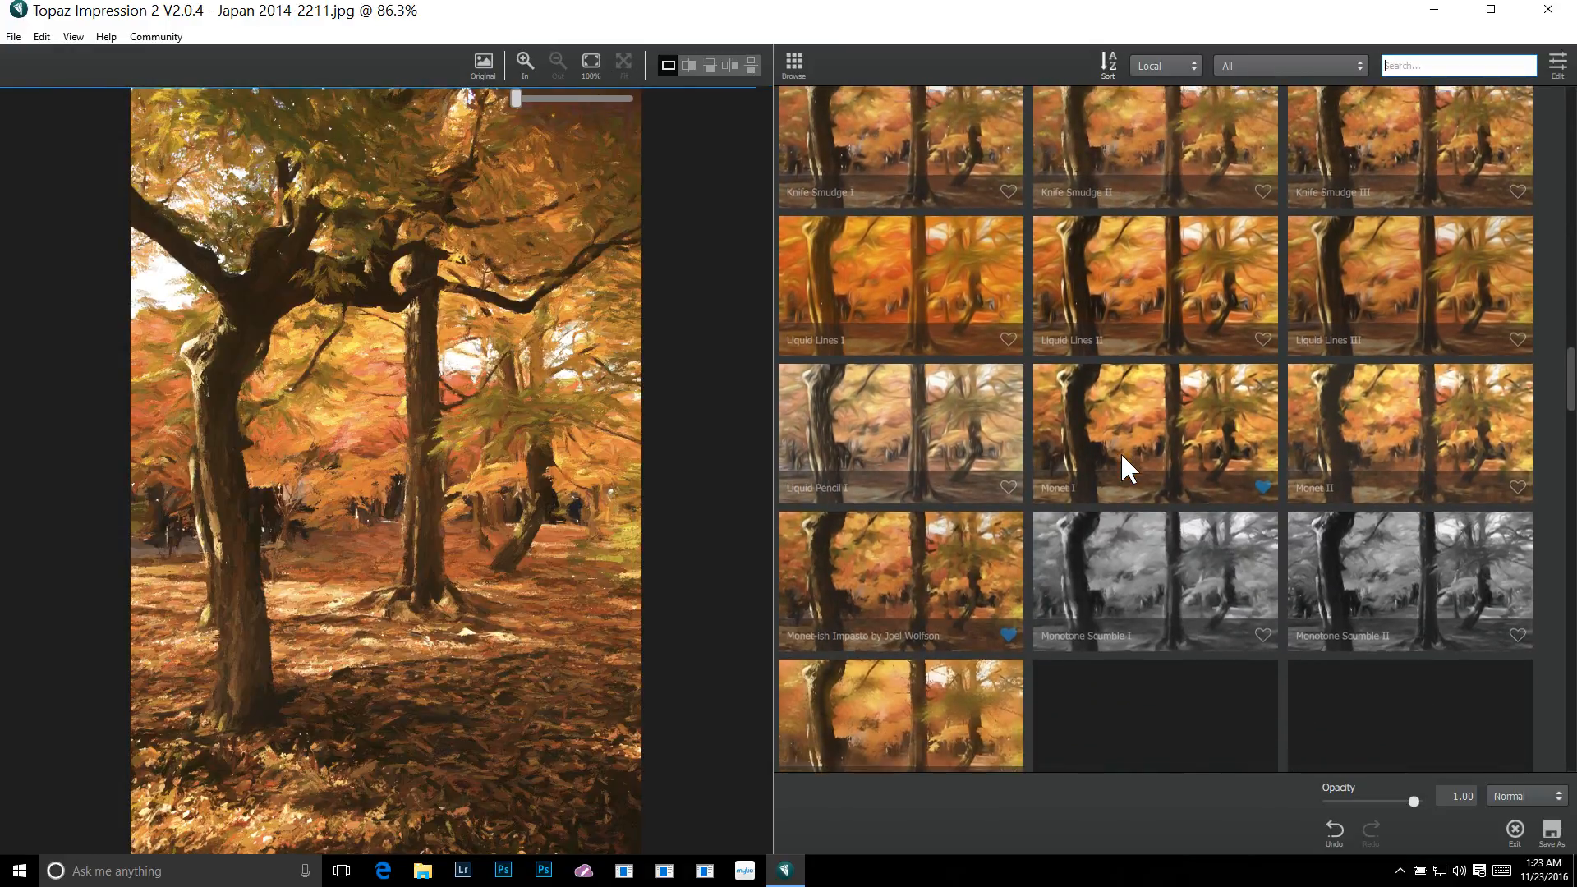
{"action": "scroll", "coordinate": [1120, 452], "scroll_direction": "down", "scroll_amount": 2}
{"action": "scroll", "coordinate": [1120, 451], "scroll_direction": "down", "scroll_amount": 1}
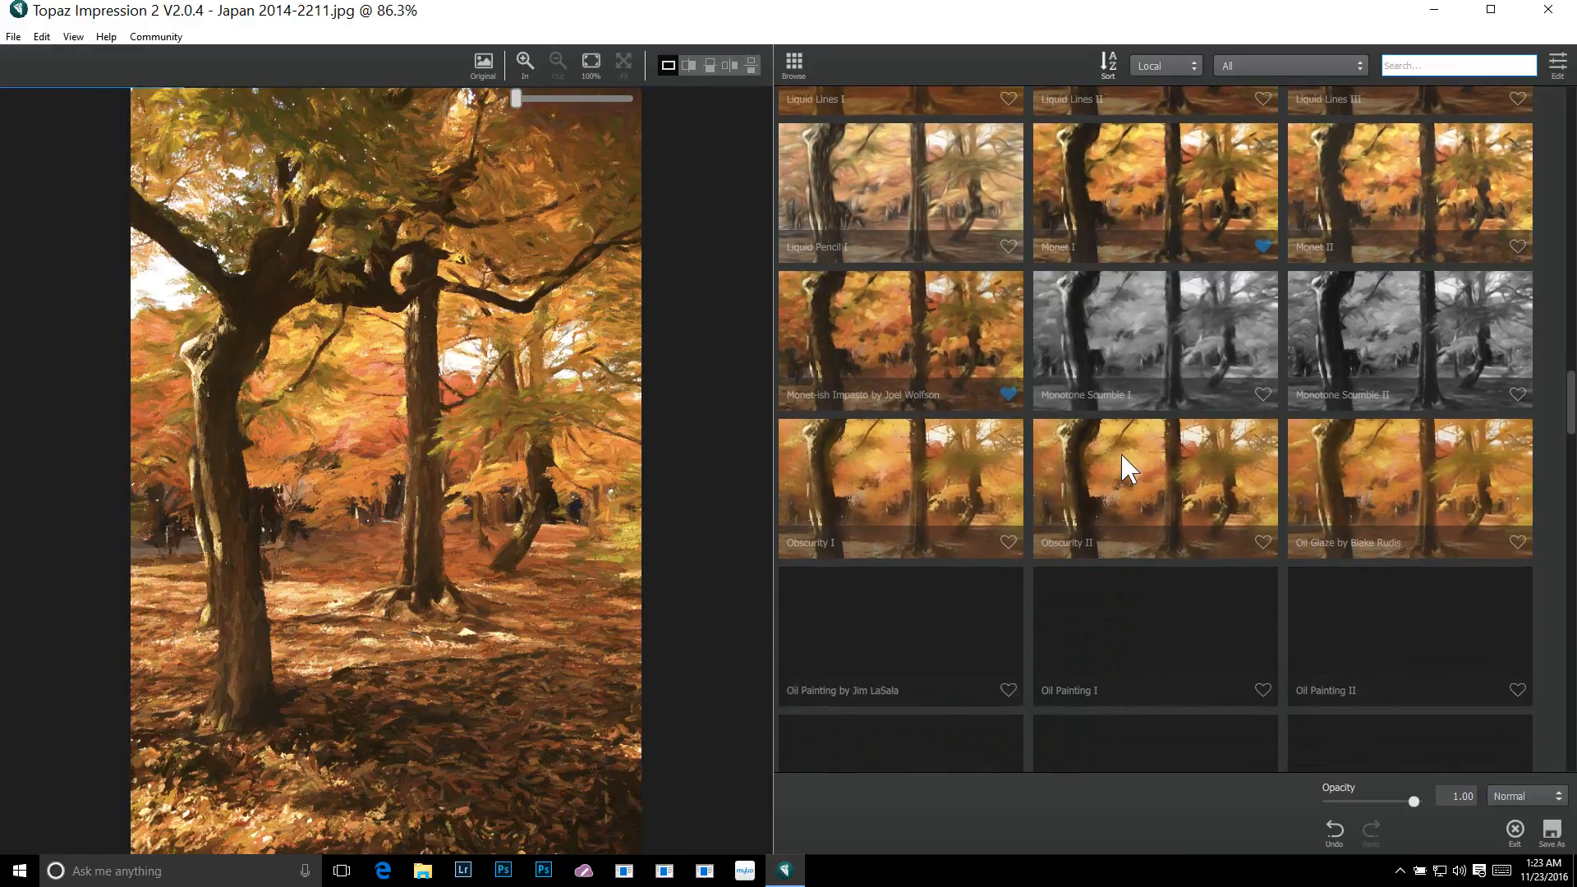
{"action": "scroll", "coordinate": [1120, 451], "scroll_direction": "down", "scroll_amount": 1}
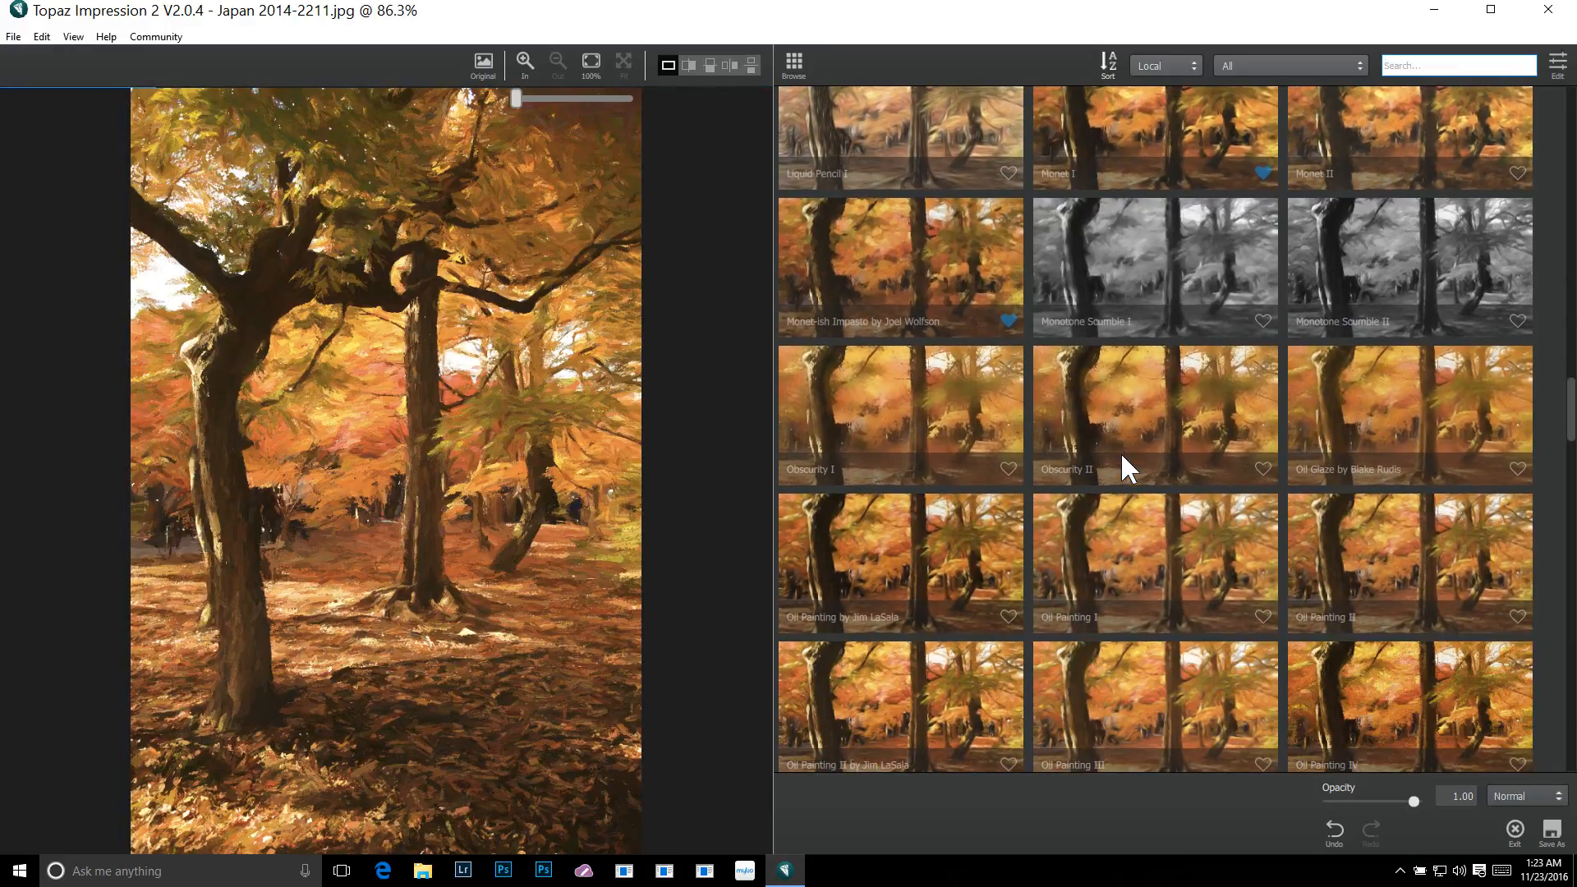
{"action": "scroll", "coordinate": [1121, 454], "scroll_direction": "down", "scroll_amount": 1}
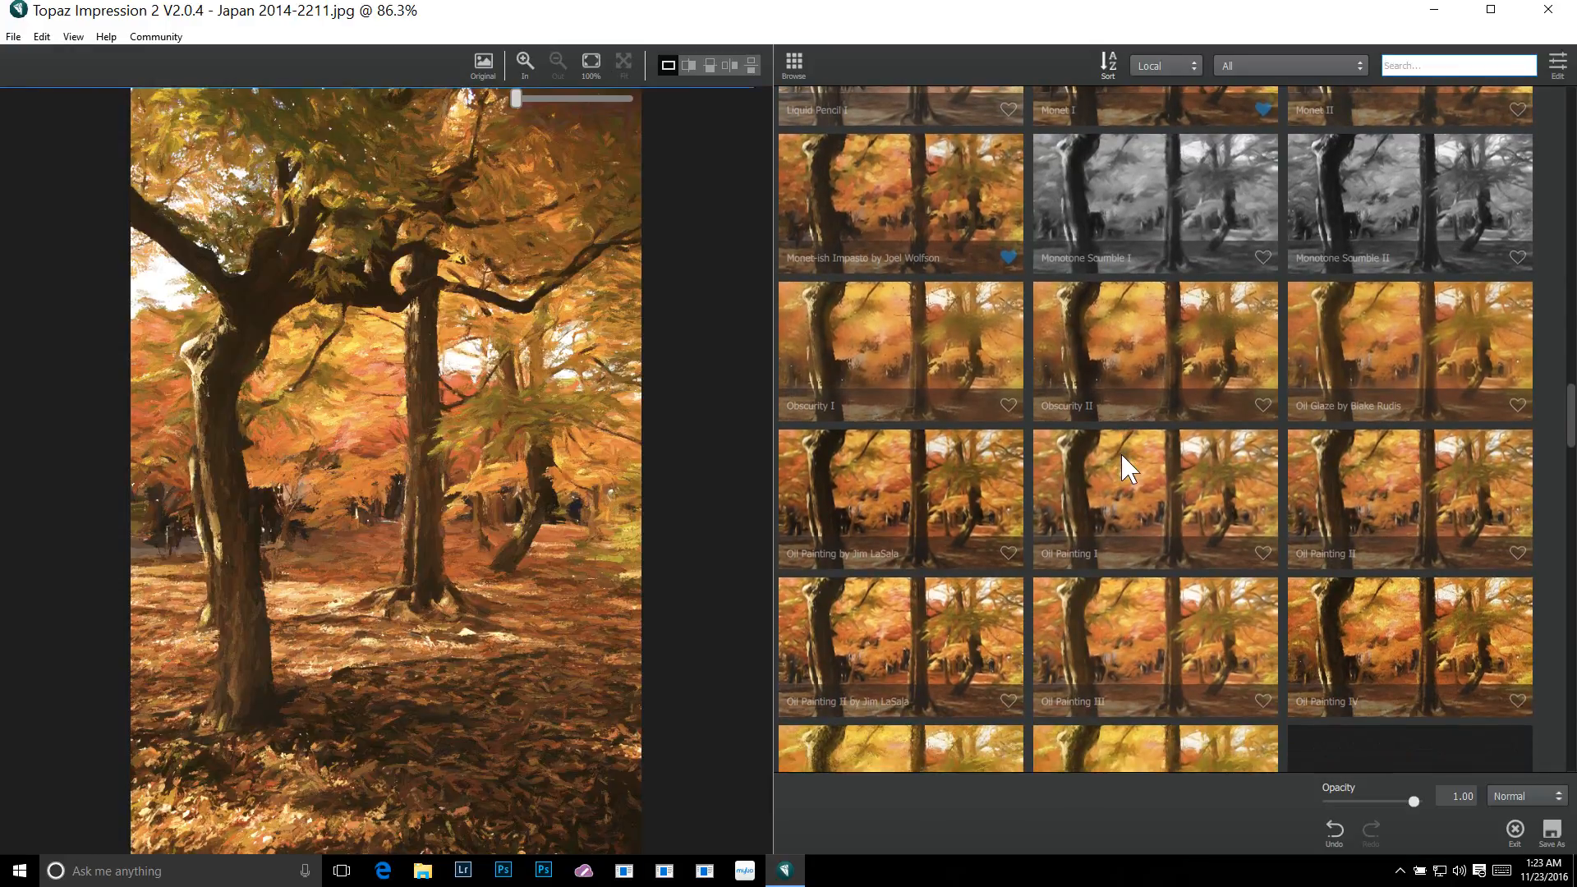
{"action": "scroll", "coordinate": [1122, 455], "scroll_direction": "down", "scroll_amount": 4}
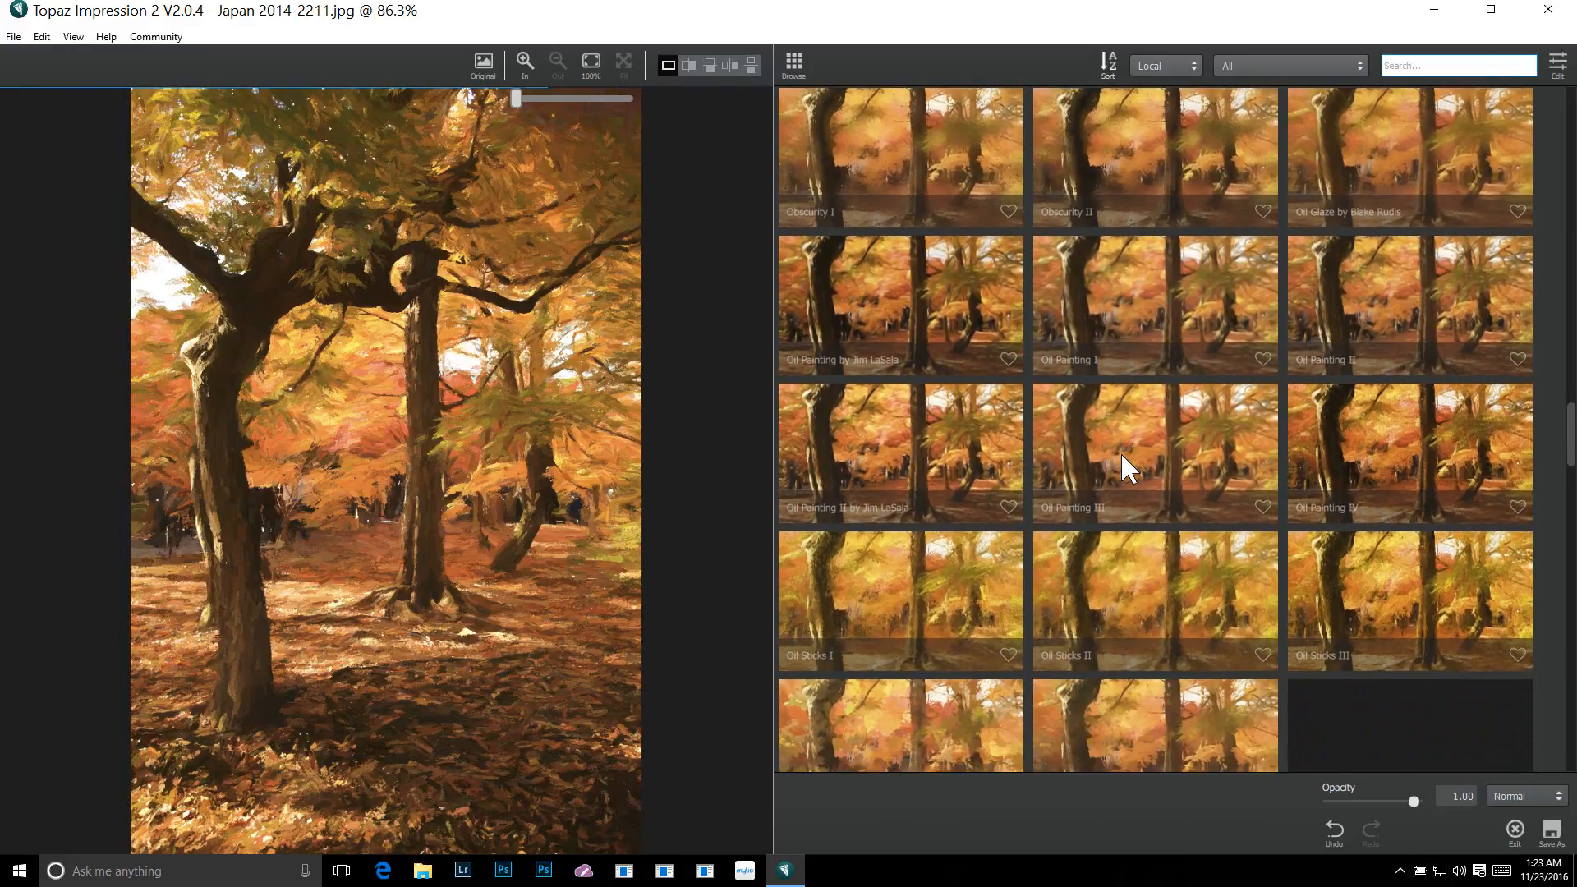
{"action": "scroll", "coordinate": [1122, 457], "scroll_direction": "down", "scroll_amount": 4}
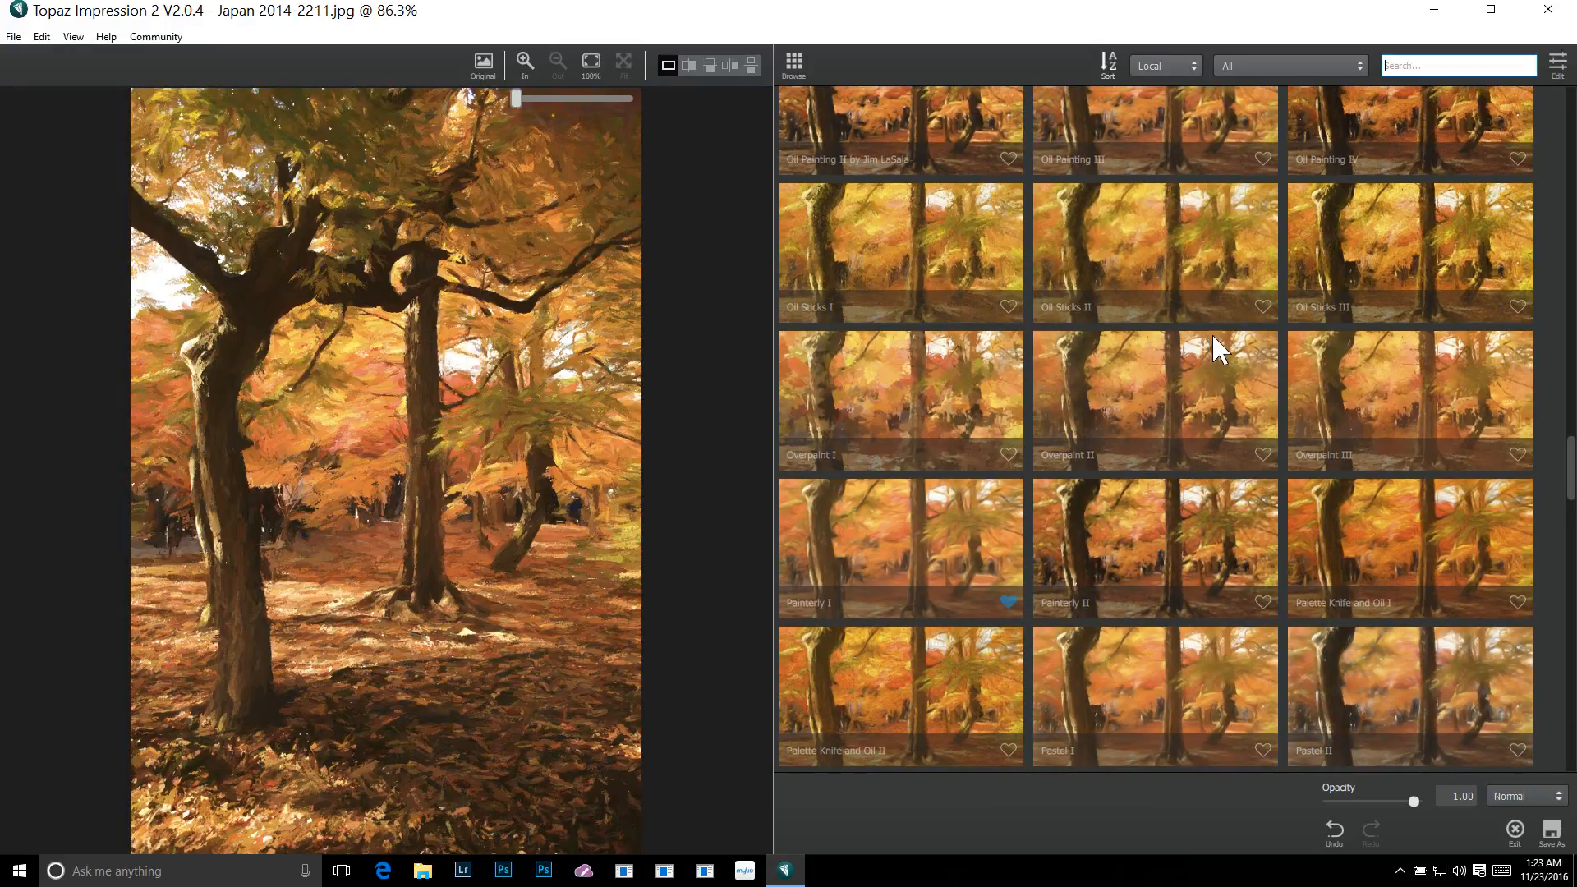
{"action": "scroll", "coordinate": [1218, 332], "scroll_direction": "down", "scroll_amount": 1}
{"action": "scroll", "coordinate": [1225, 330], "scroll_direction": "down", "scroll_amount": 3}
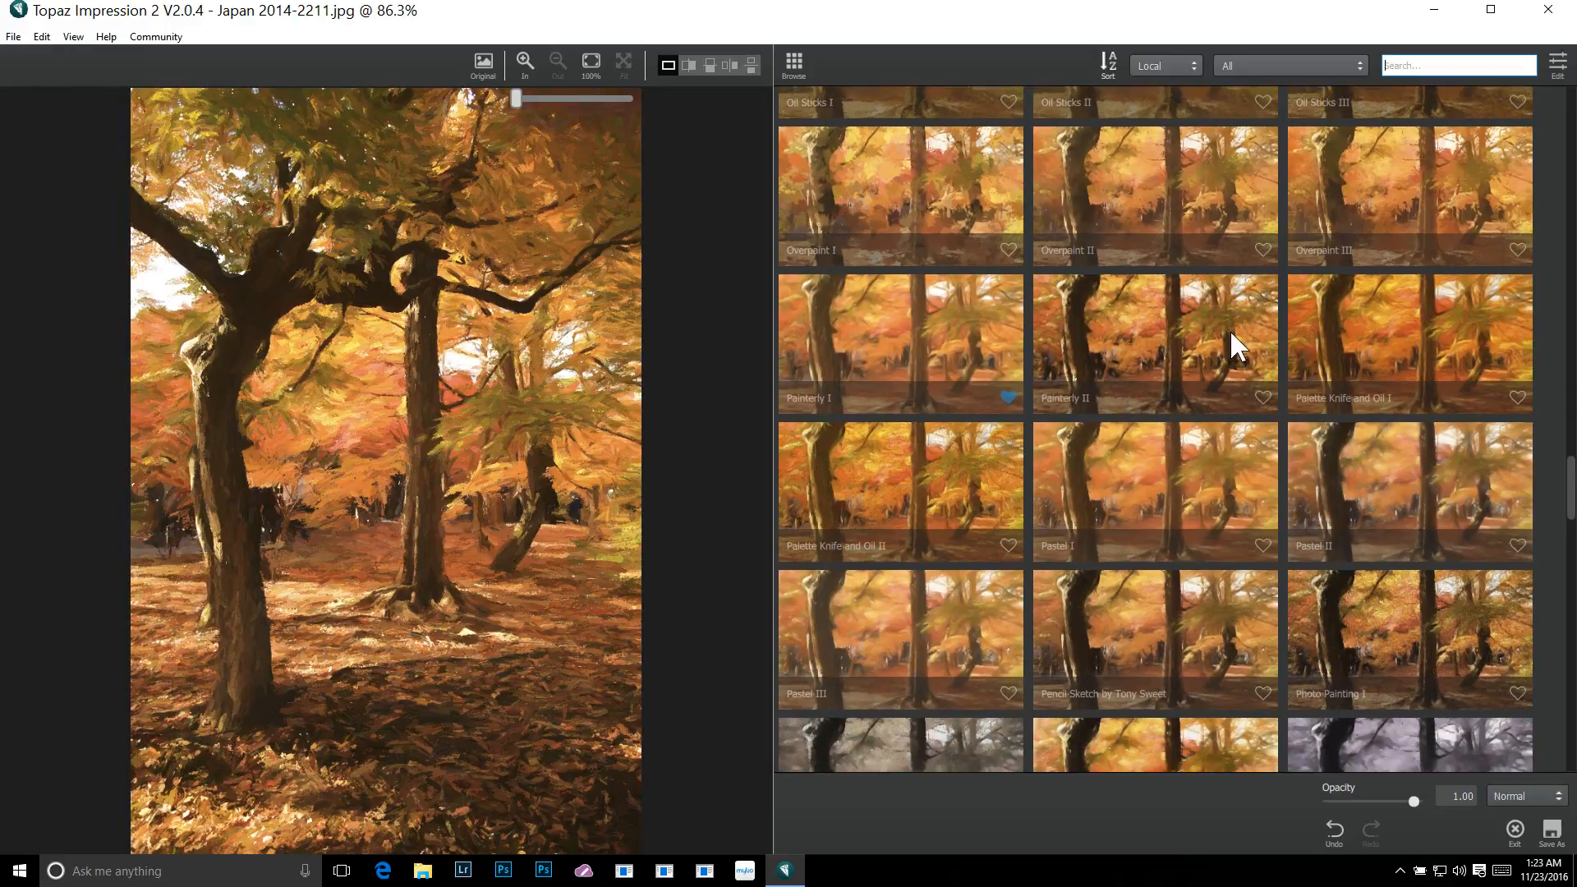
{"action": "scroll", "coordinate": [1253, 325], "scroll_direction": "down", "scroll_amount": 4}
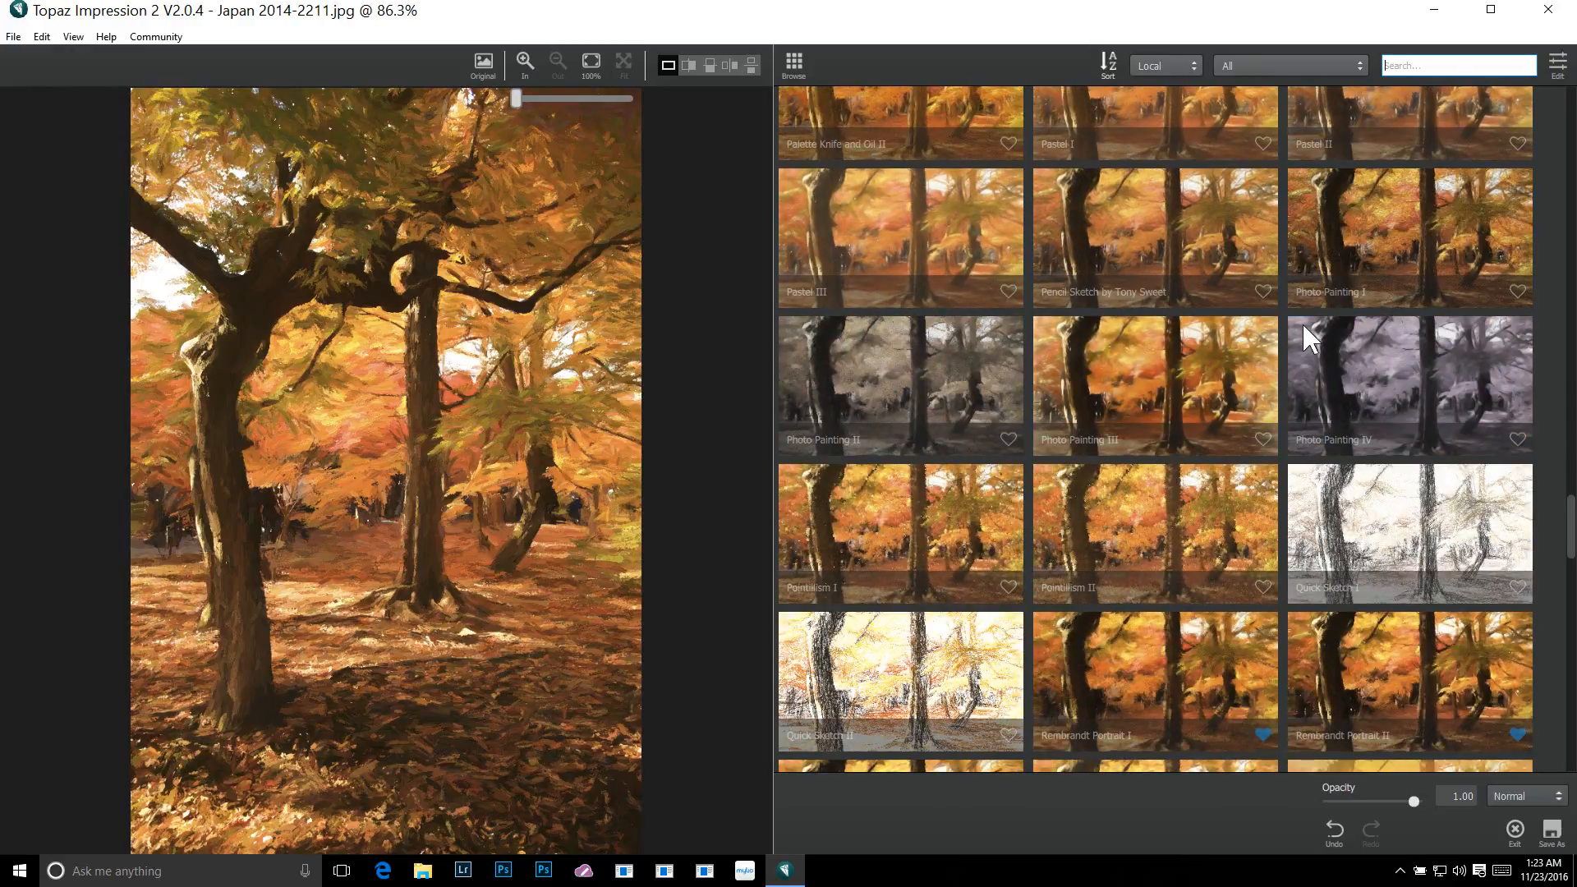